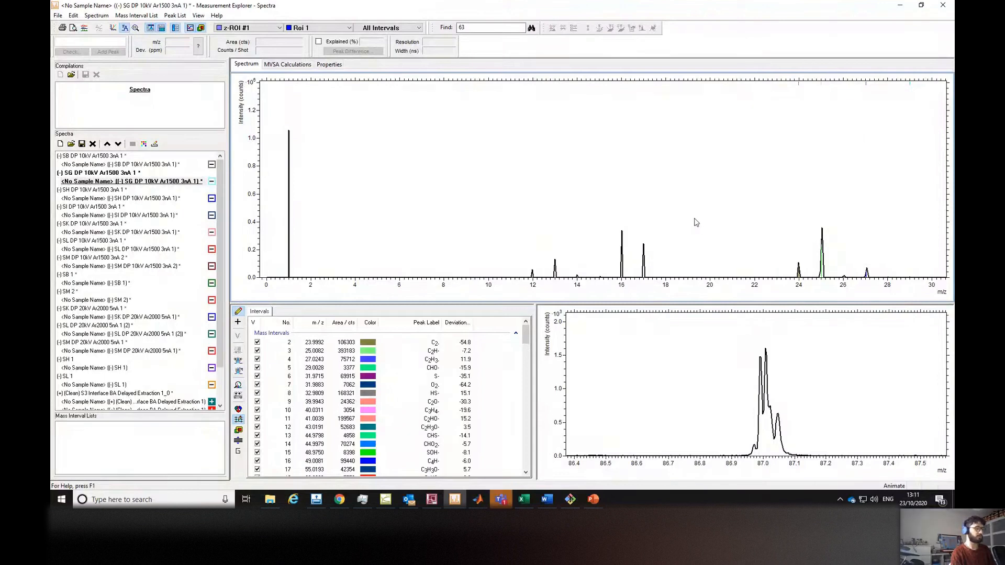
mouse_move(501, 500)
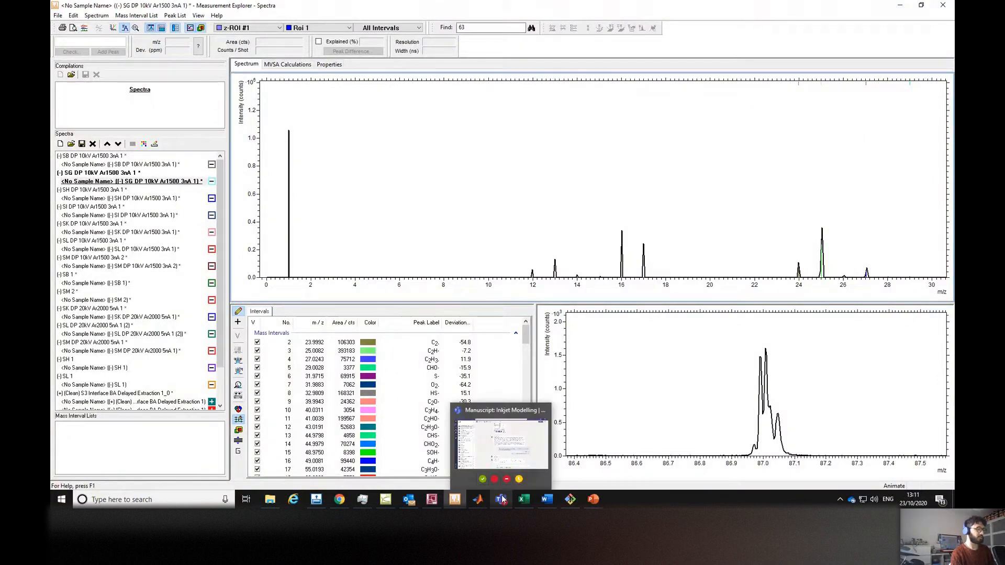
click(484, 453)
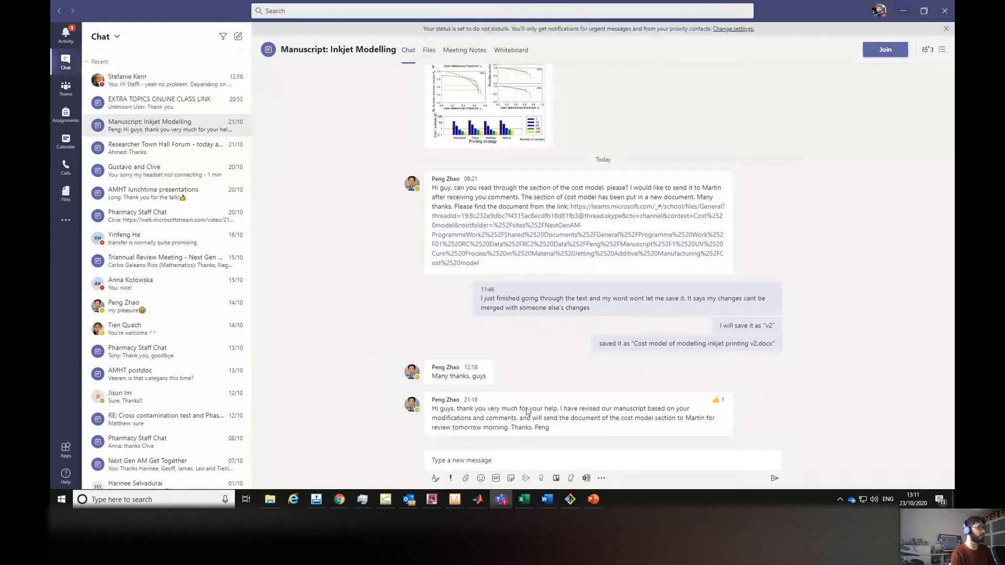
click(902, 11)
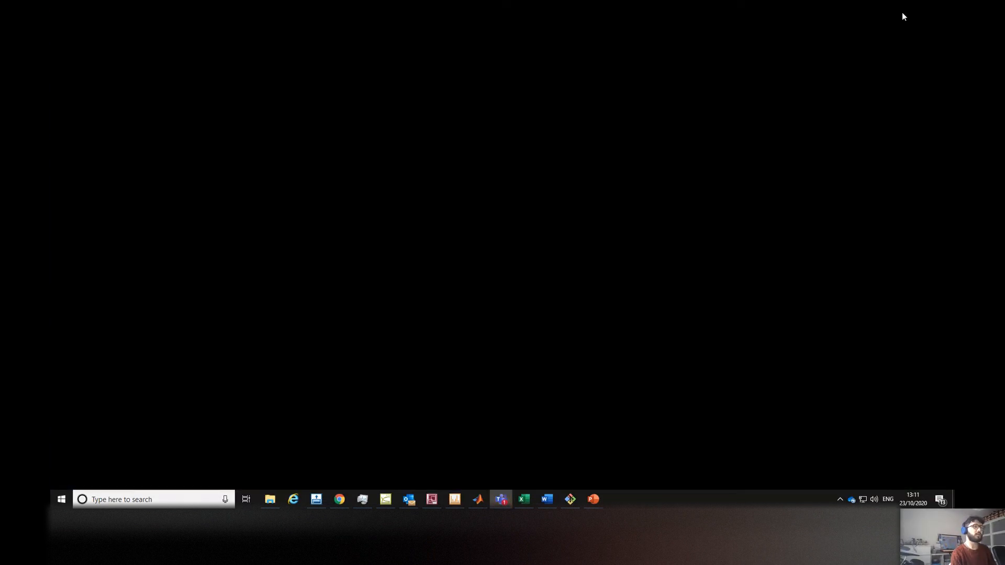
click(554, 190)
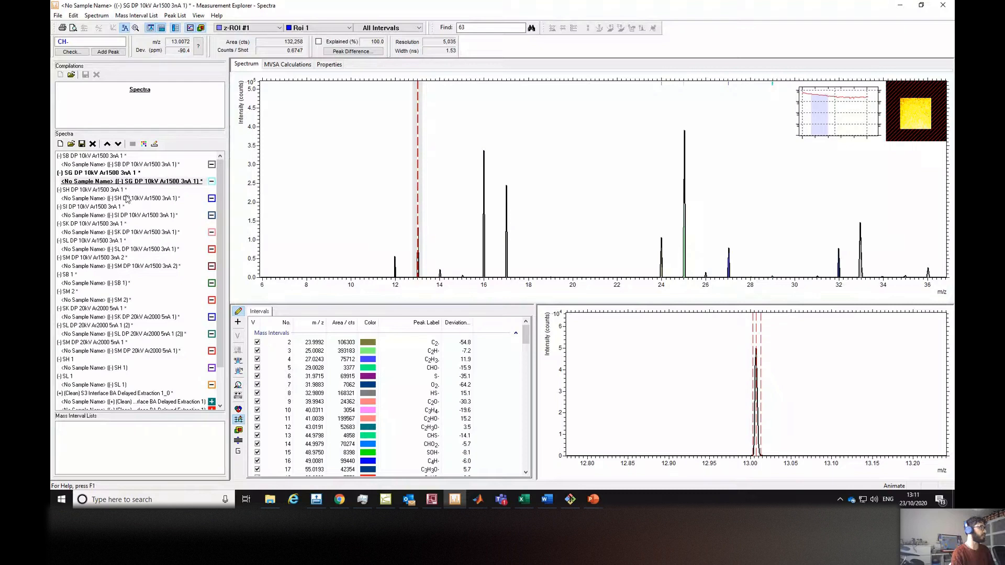
Browse the SB, SG, SH and SI 10 kV spectra and zoom the spectrum to the 14.5–19.5 m/z range.
click(137, 165)
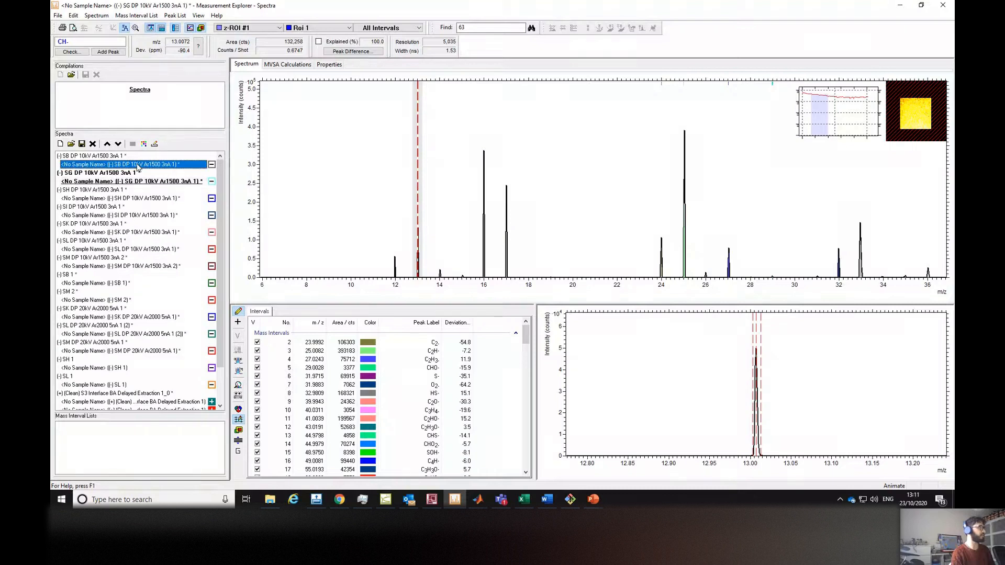
click(135, 181)
click(128, 199)
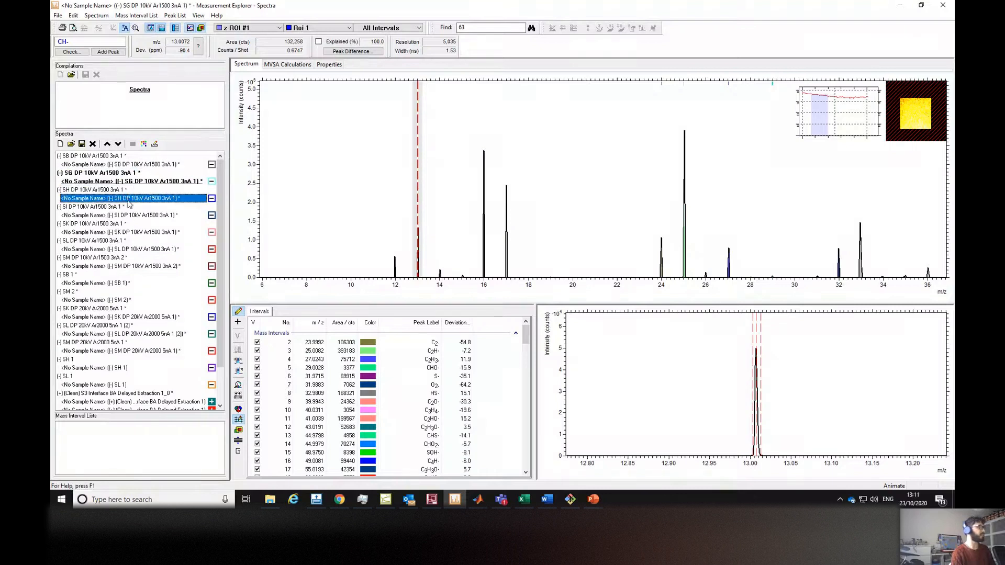
click(133, 217)
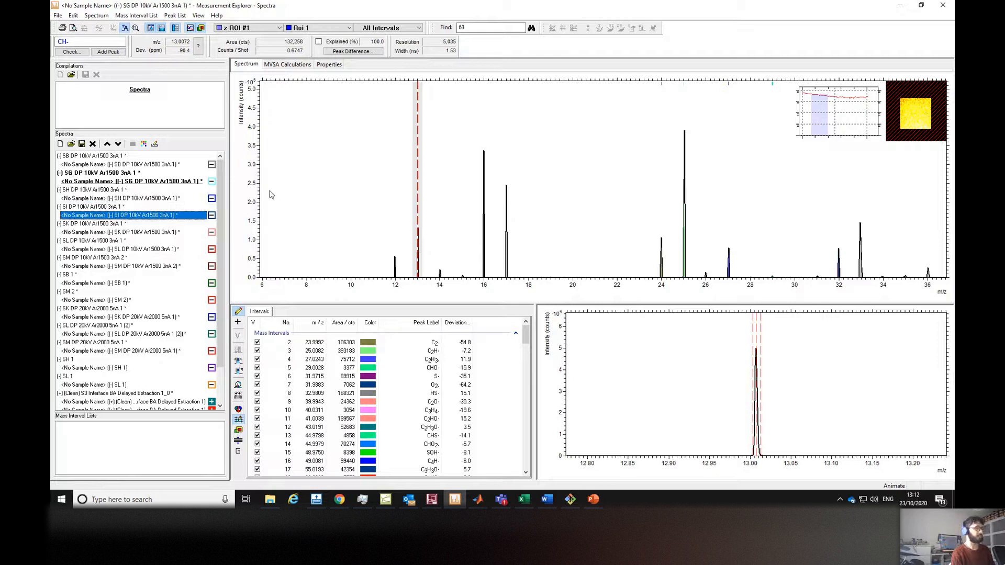
drag(477, 213, 466, 215)
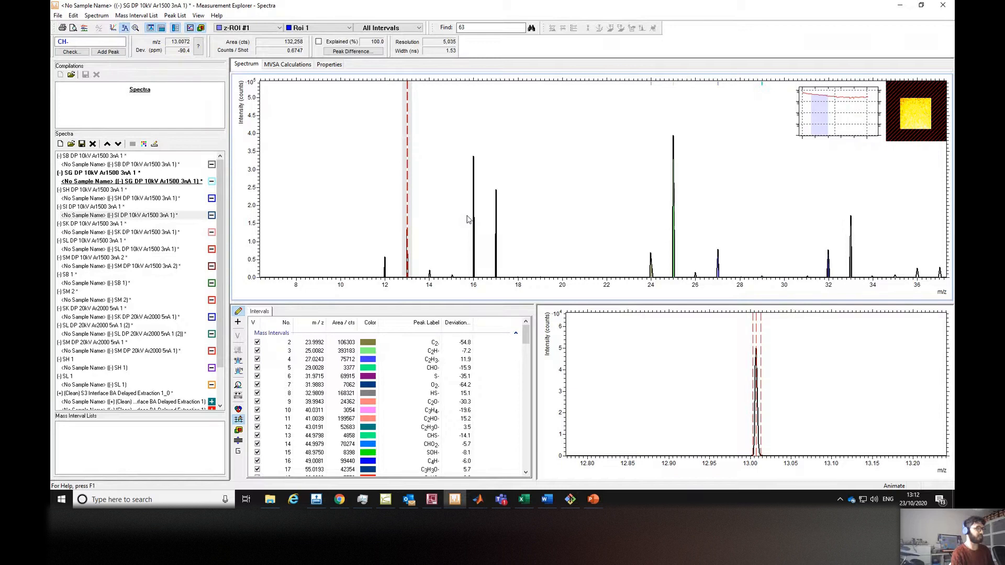
drag(468, 219, 431, 214)
scroll(438, 221, up, 3)
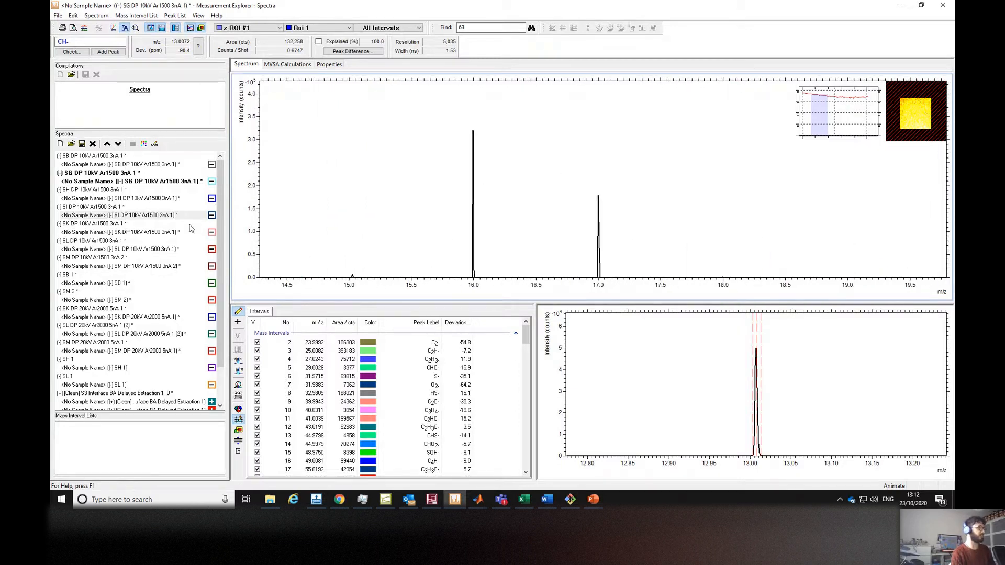
scroll(195, 372, down, 3)
Select the Clean delayed-extraction spectra in the list, then return to the SG 10 kV spectrum.
click(194, 387)
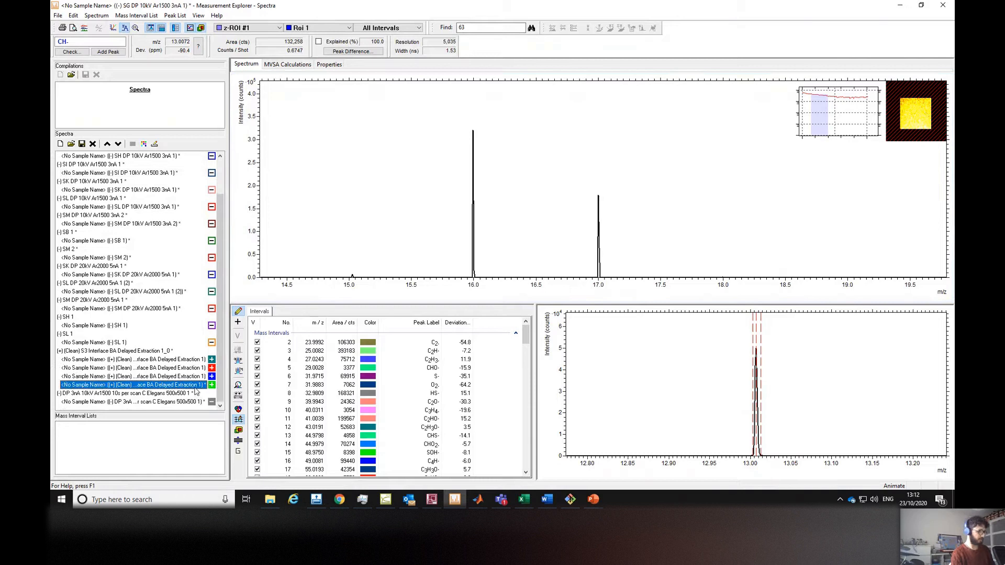
click(189, 376)
click(187, 368)
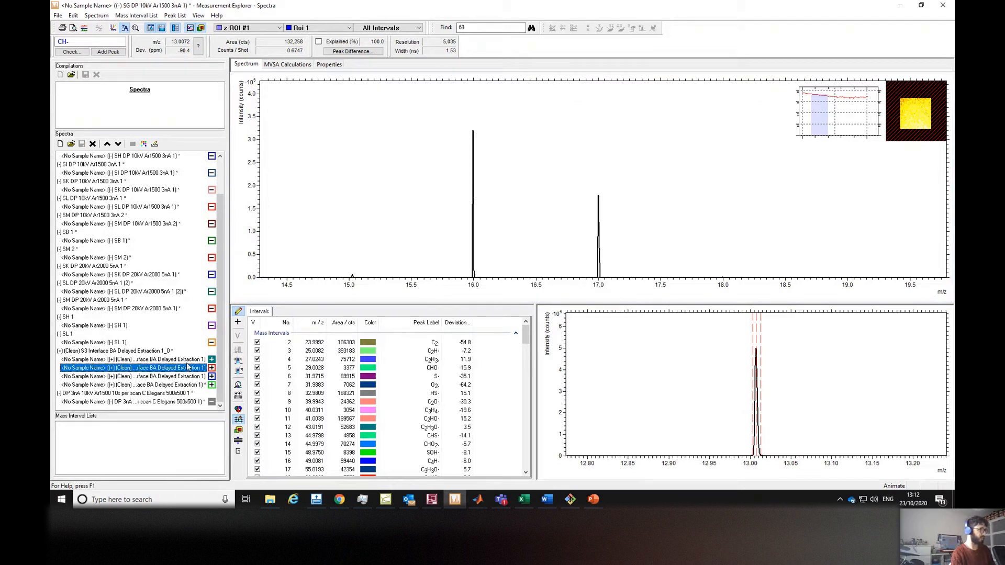
click(187, 361)
click(177, 403)
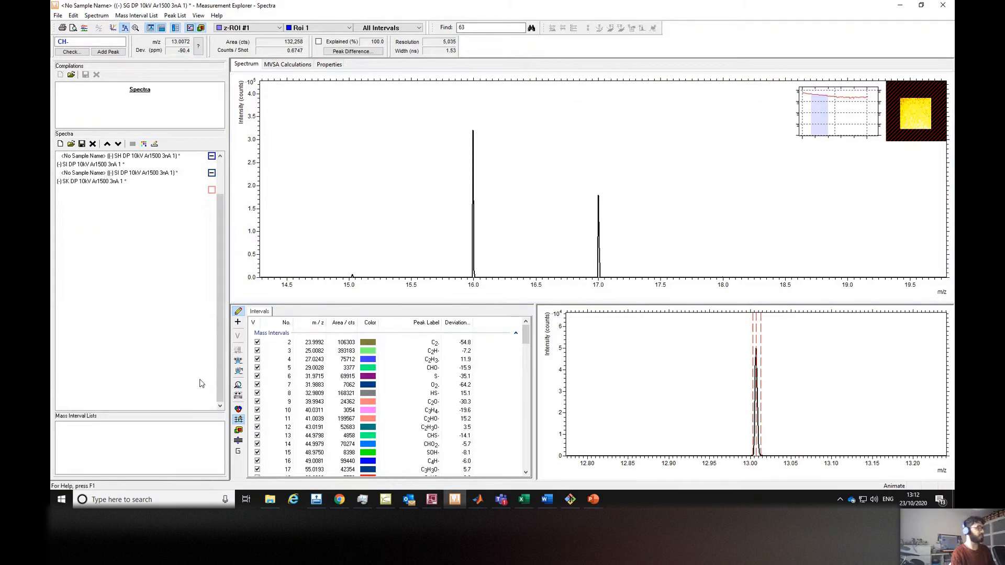
drag(220, 361, 220, 262)
drag(163, 184, 163, 186)
click(163, 184)
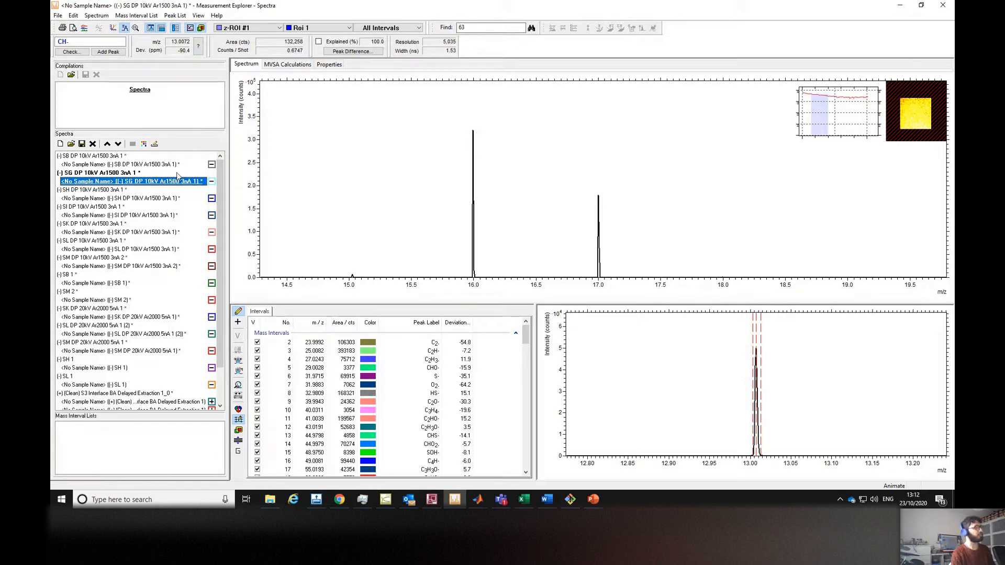
Overlay the SB, SG, SH, SI, SK, SL and SM 10 kV Ar1500 spectra in the spectrum view.
click(175, 164)
click(175, 183)
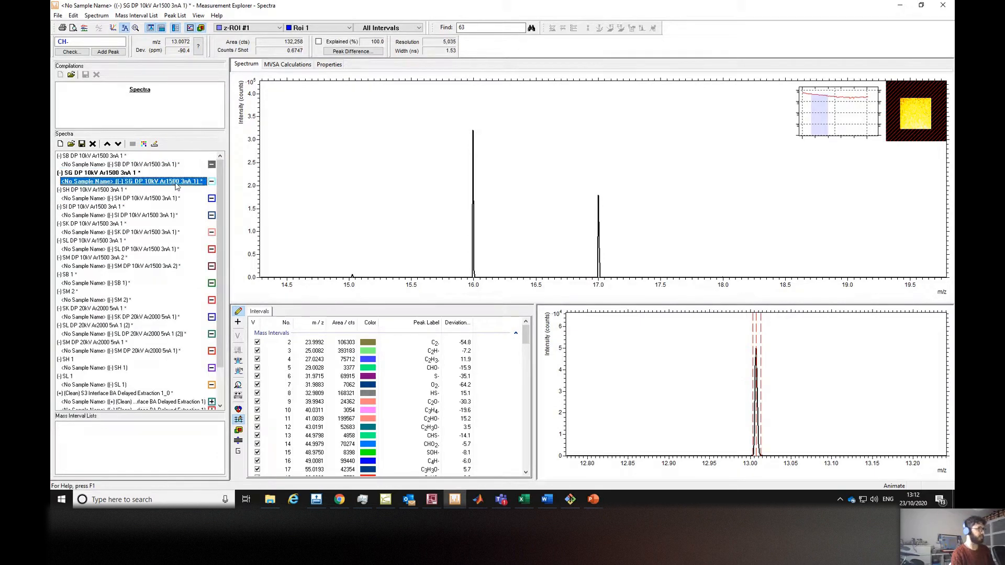
click(152, 199)
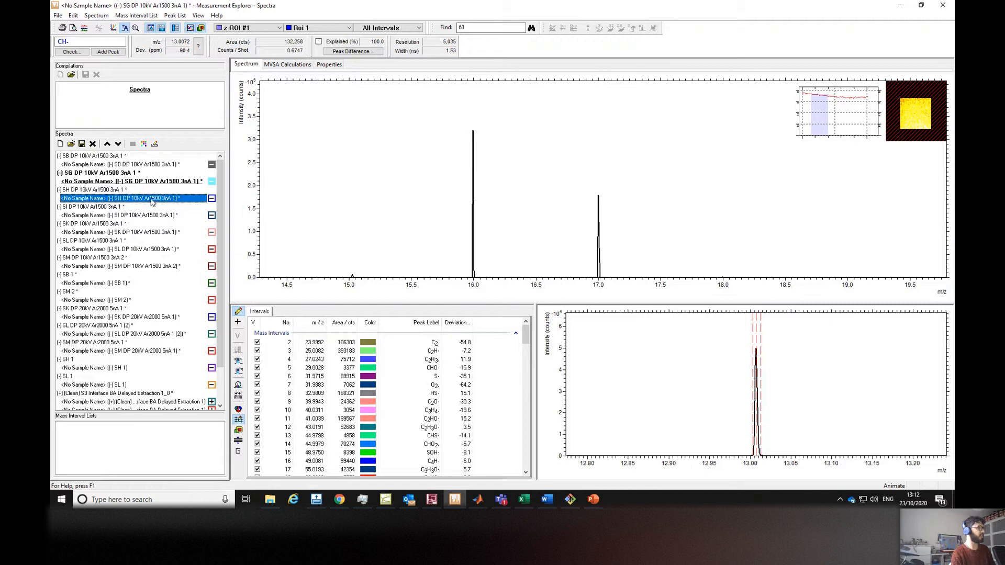
click(148, 217)
click(151, 234)
click(155, 249)
click(151, 267)
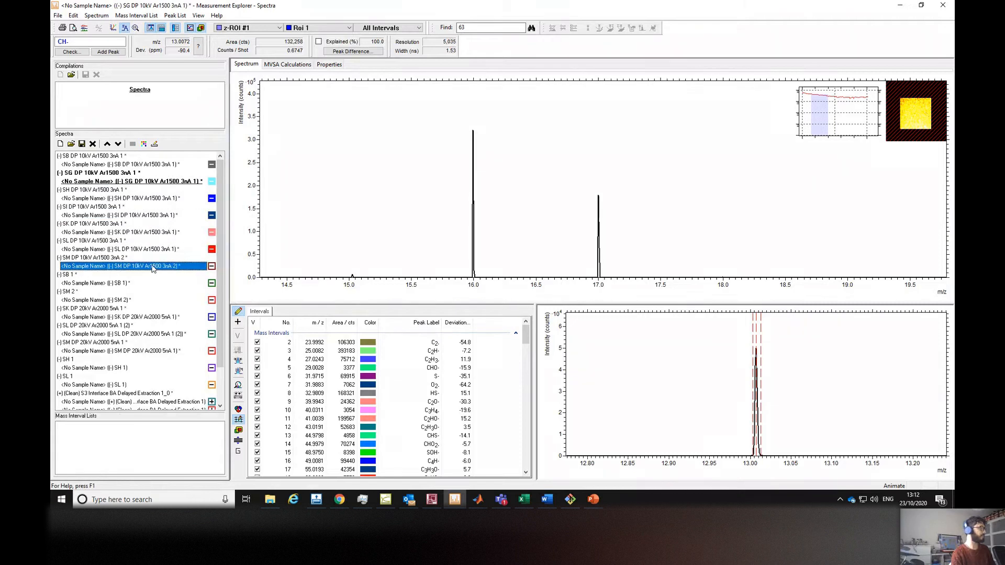
Zoom into the peaks between 16 and 19 m/z to compare the overlaid spectra.
click(411, 202)
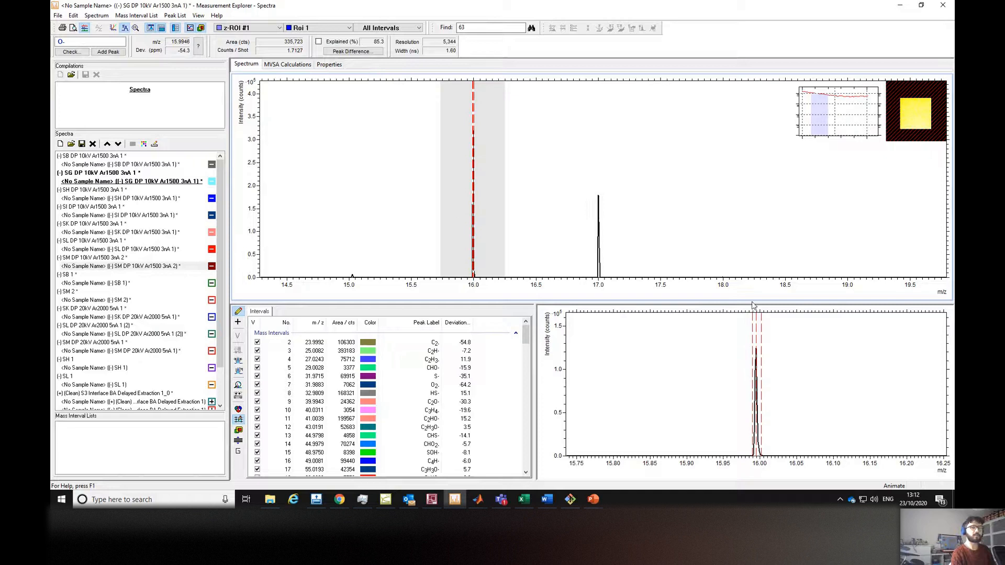
drag(575, 260, 532, 249)
scroll(571, 256, up, 11)
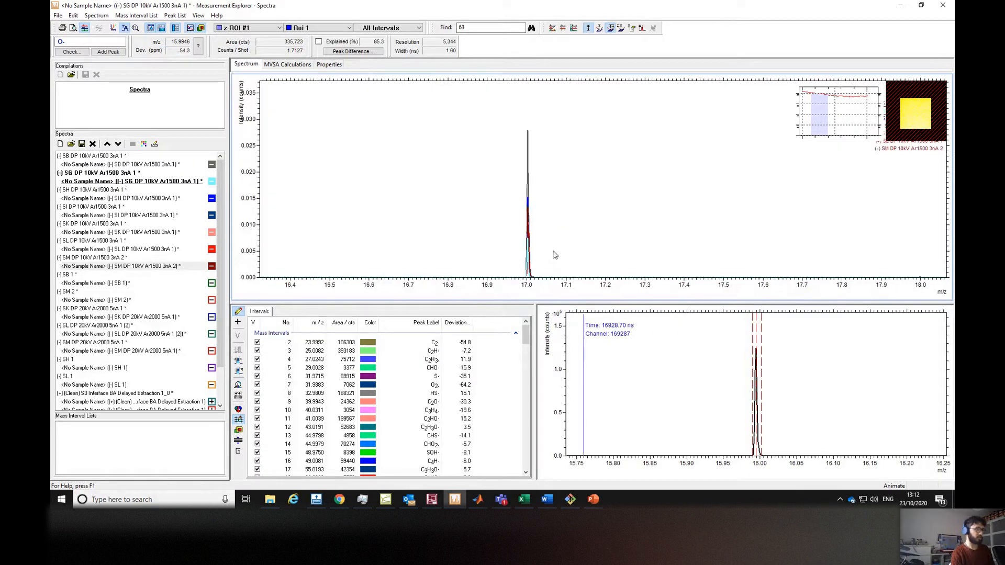
scroll(480, 235, up, 3)
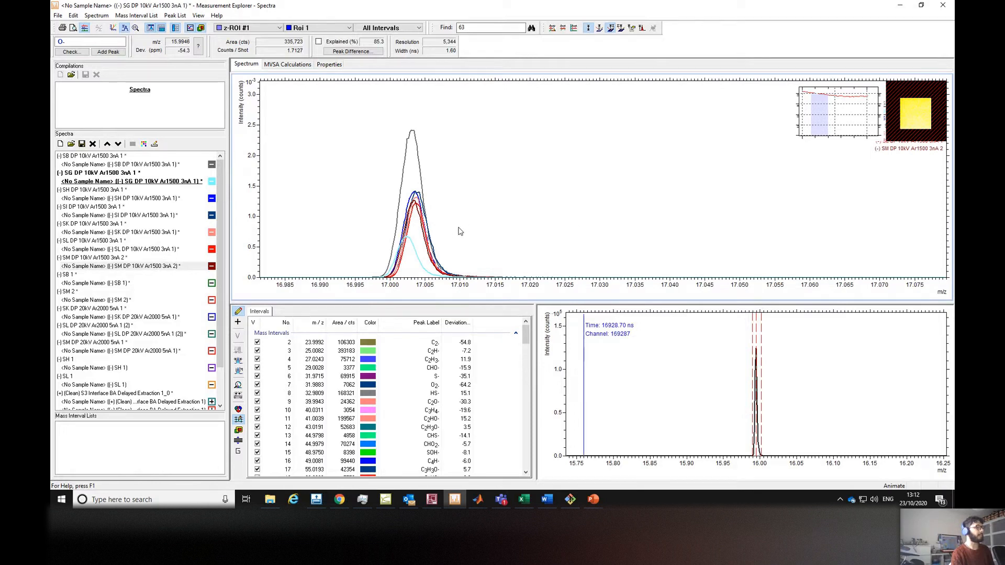
scroll(459, 231, down, 6)
scroll(459, 230, right, 3)
scroll(467, 234, down, 5)
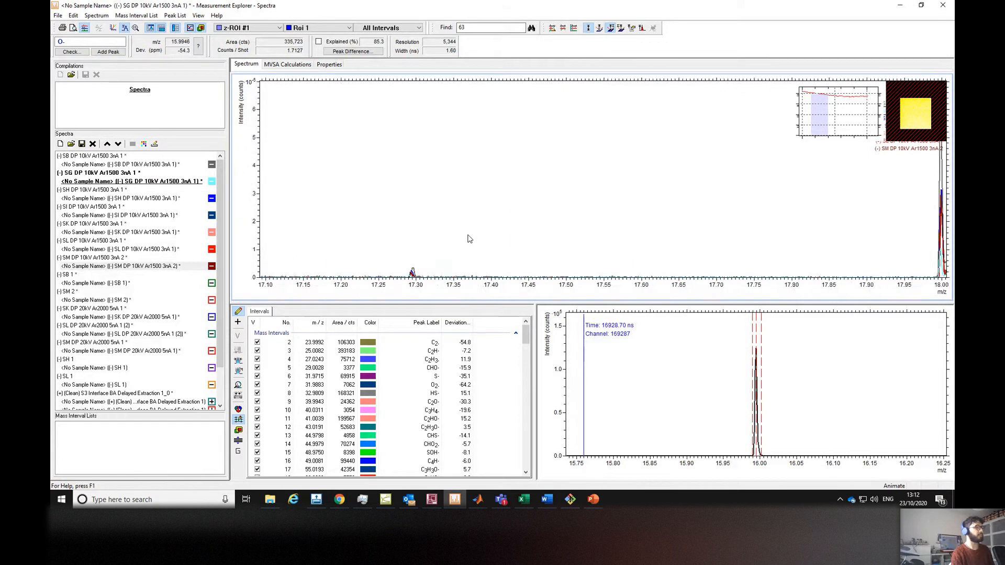
scroll(475, 235, right, 3)
scroll(478, 239, right, 3)
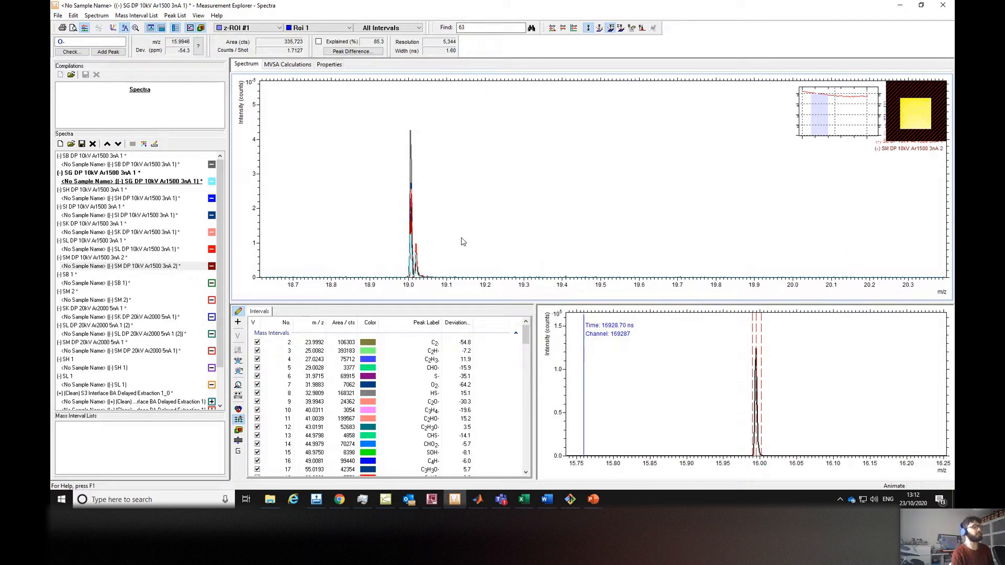
scroll(461, 243, down, 3)
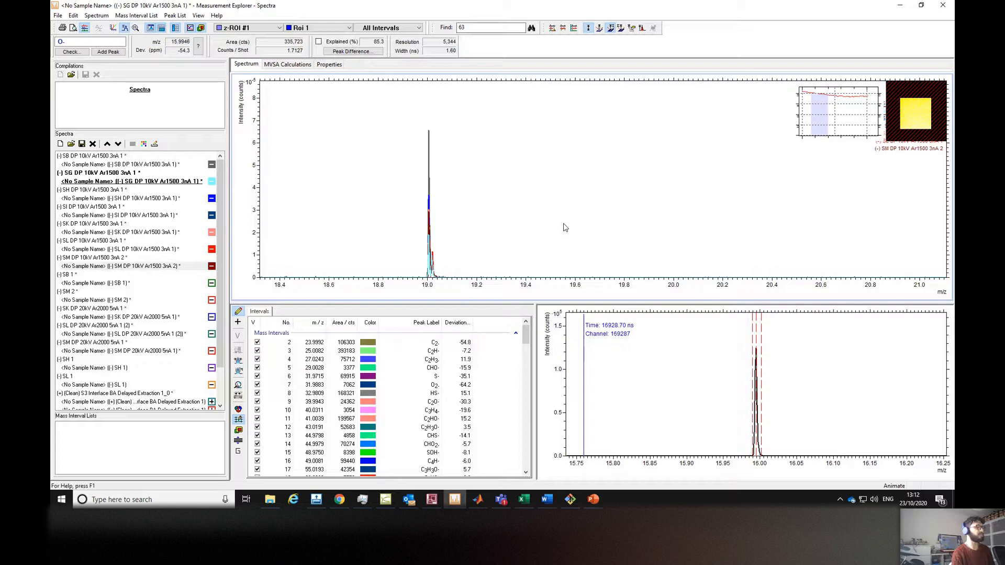
drag(526, 335, 504, 312)
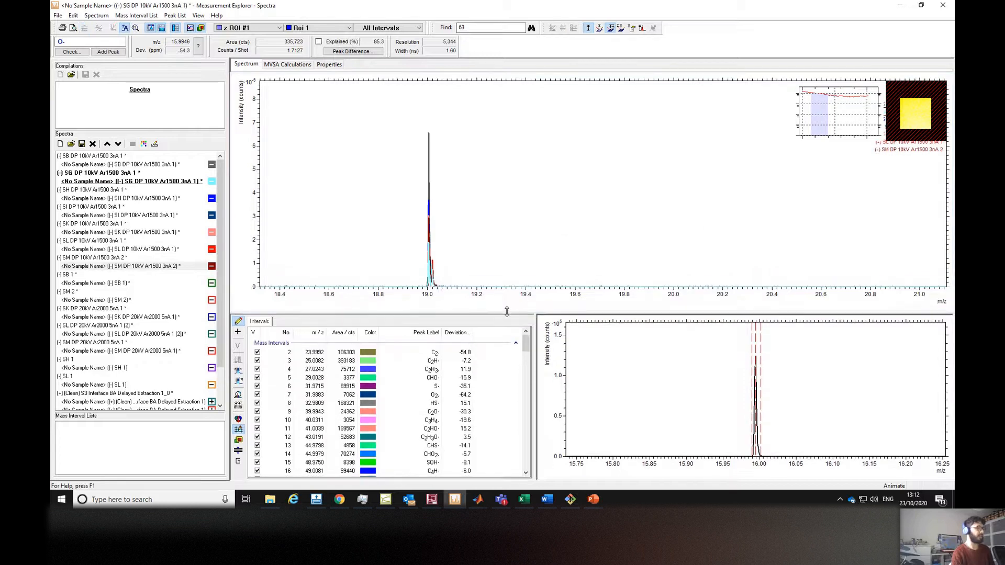
mouse_move(526, 343)
mouse_down()
mouse_move(527, 469)
mouse_move(525, 331)
mouse_up()
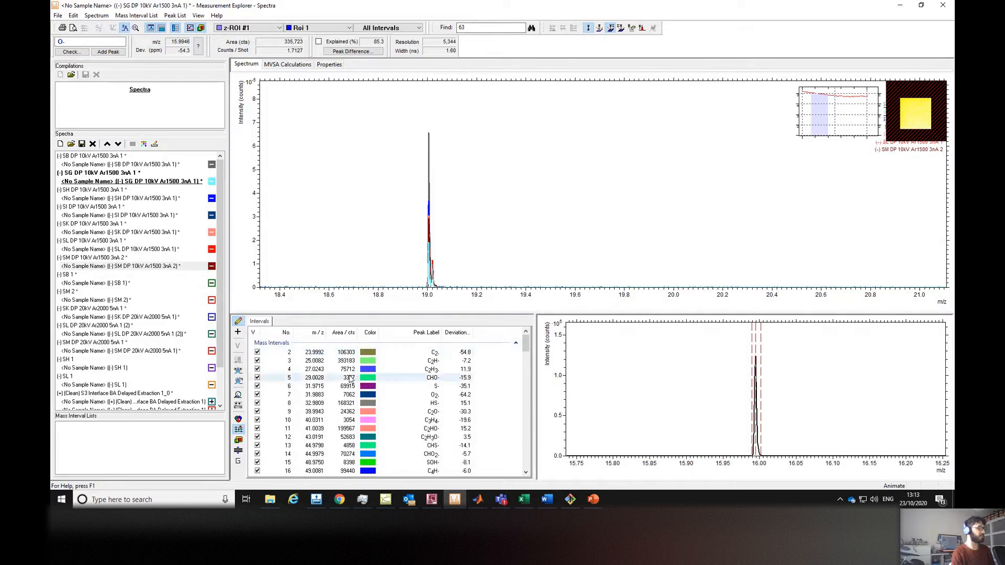
Select the C2- mass interval and inspect its depth profiles in the Profiles window before returning to the spectra.
click(300, 369)
click(310, 352)
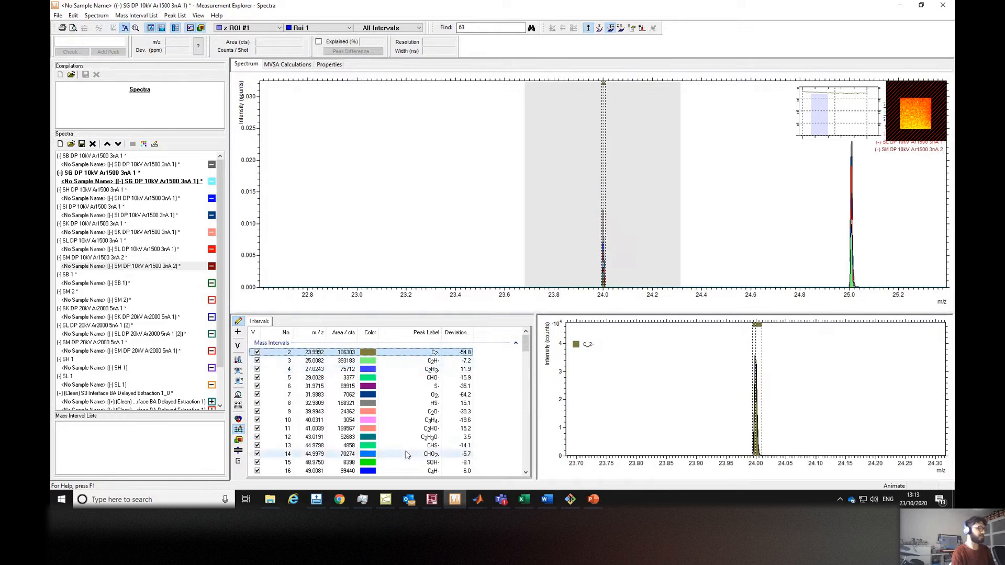
click(386, 499)
drag(357, 360, 415, 368)
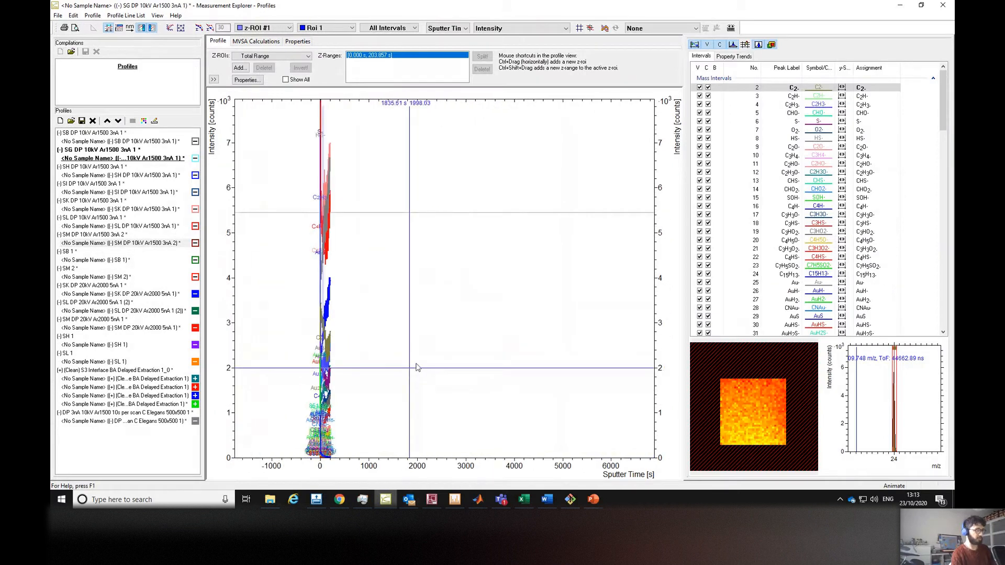
double_click(418, 360)
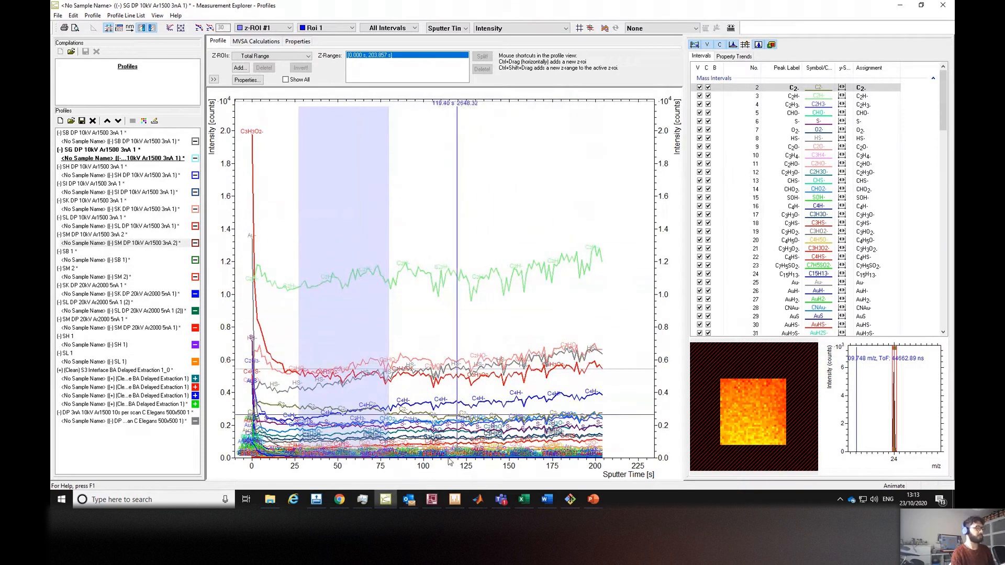
click(455, 498)
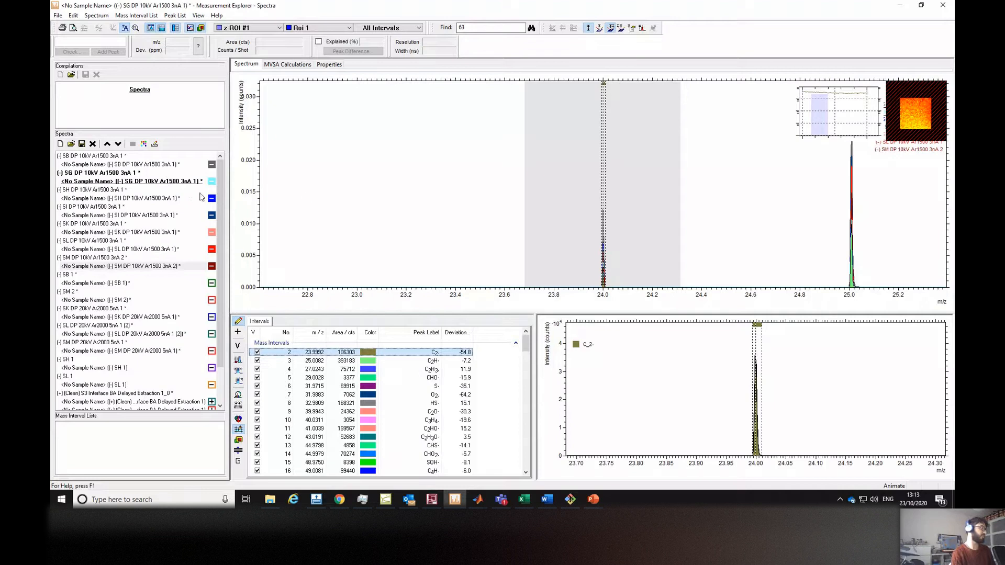
Select the SB spectrum and replace the peak lists of the selected spectra with the current mass interval list.
click(158, 165)
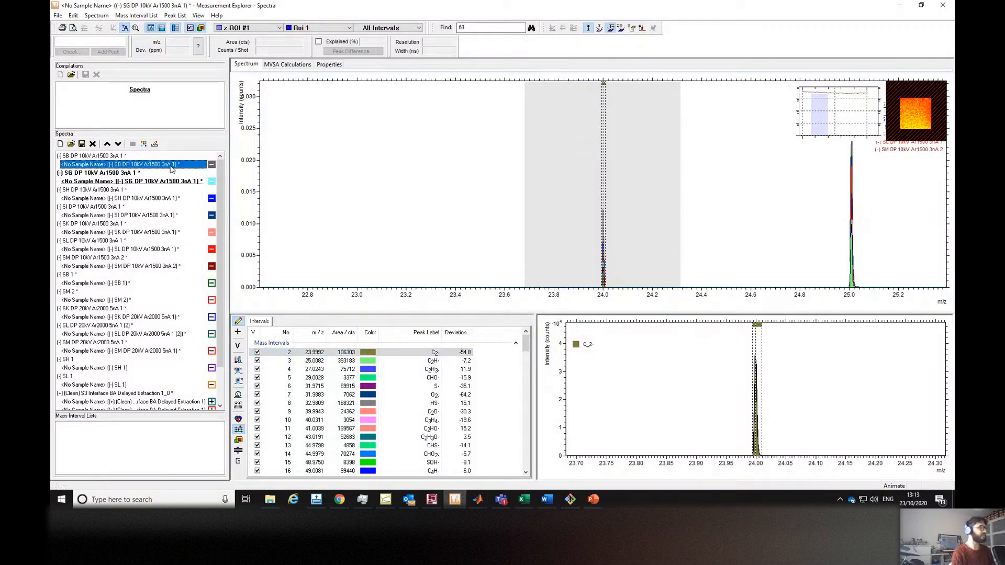
click(168, 182)
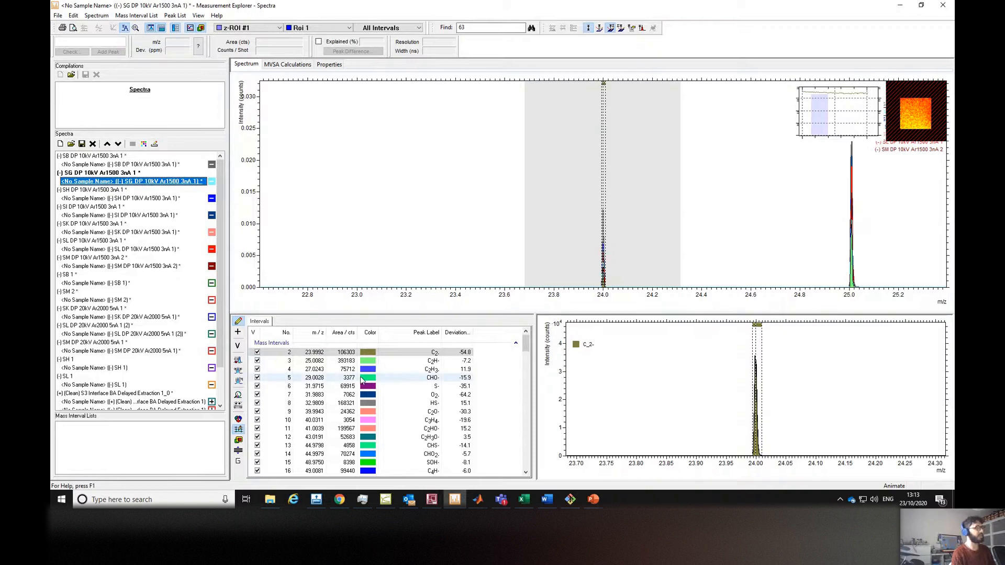
click(170, 165)
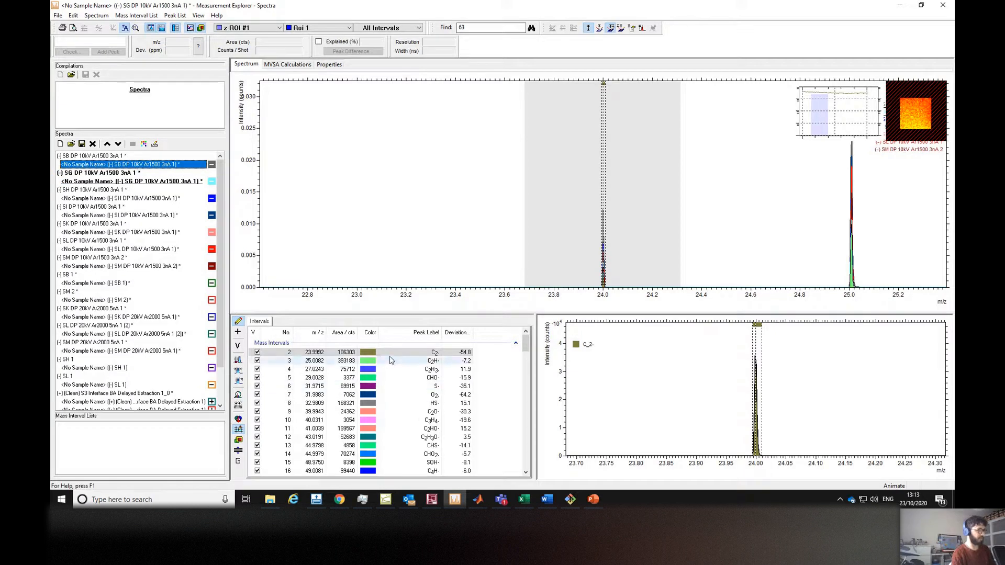
right_click(266, 326)
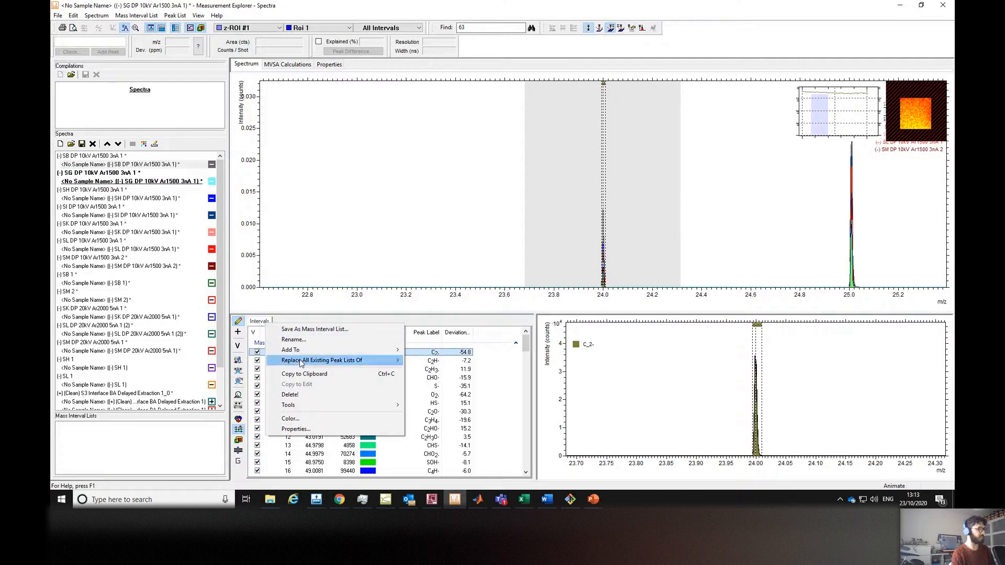
mouse_move(303, 364)
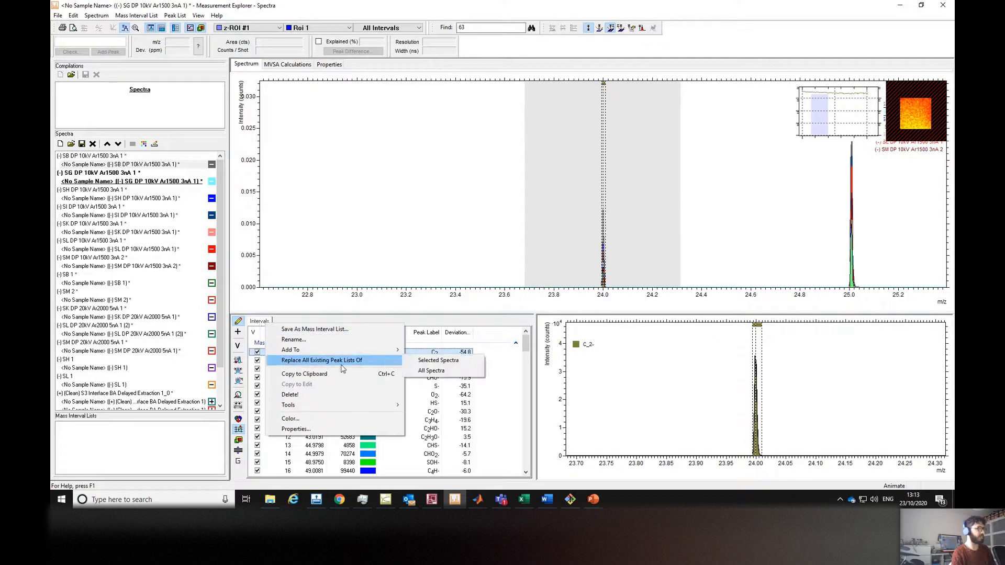
click(427, 361)
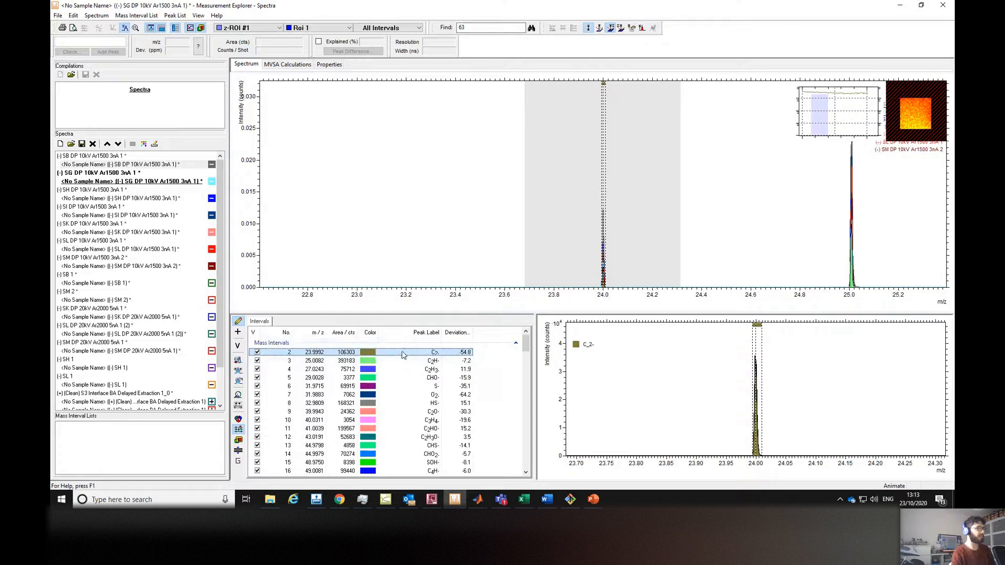
click(170, 167)
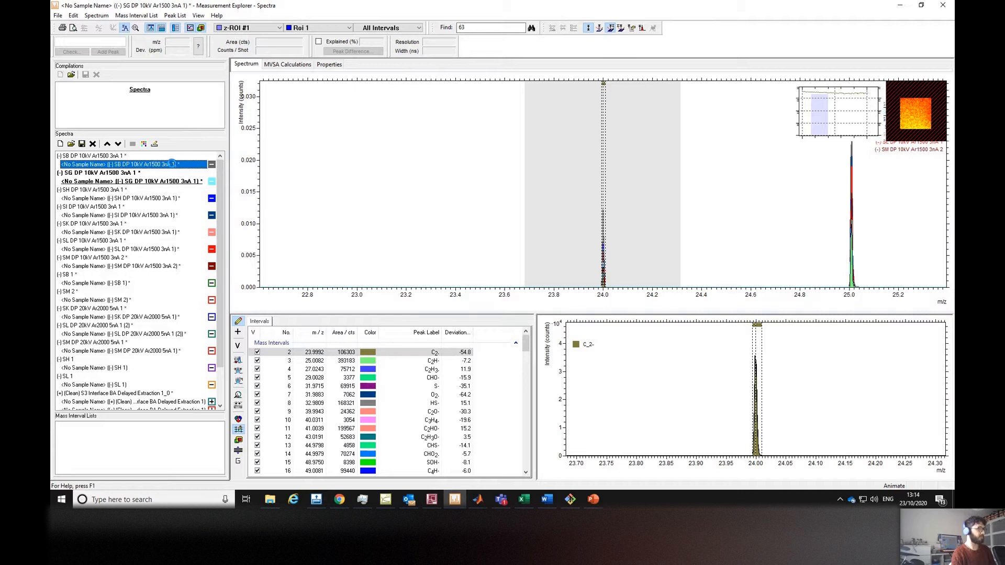
Make the SB spectrum active and replace the peak lists of the SG, SH, SI, SK, SL and SM spectra with its mass interval list.
double_click(171, 164)
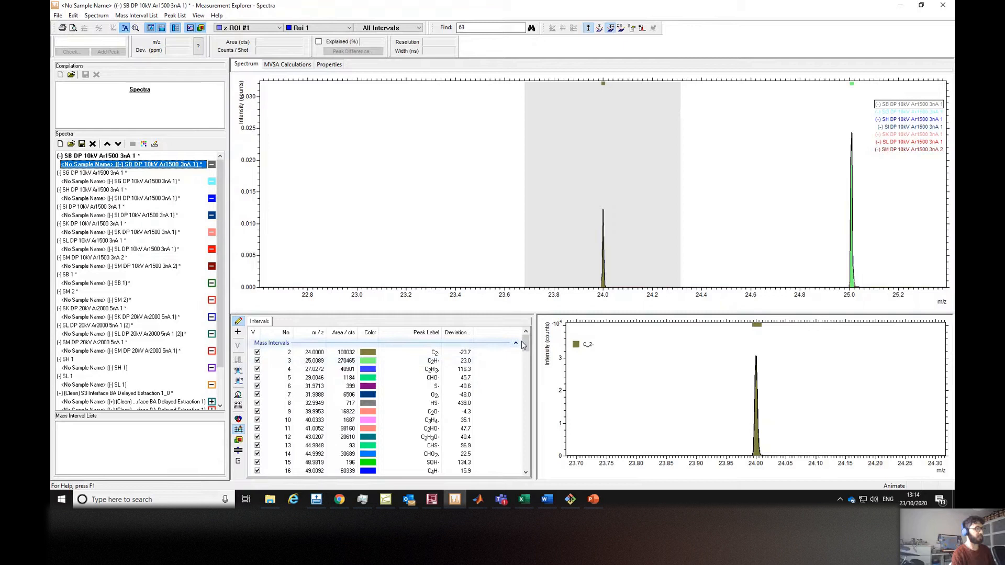
mouse_move(526, 341)
mouse_down()
mouse_move(528, 401)
mouse_move(534, 347)
mouse_up()
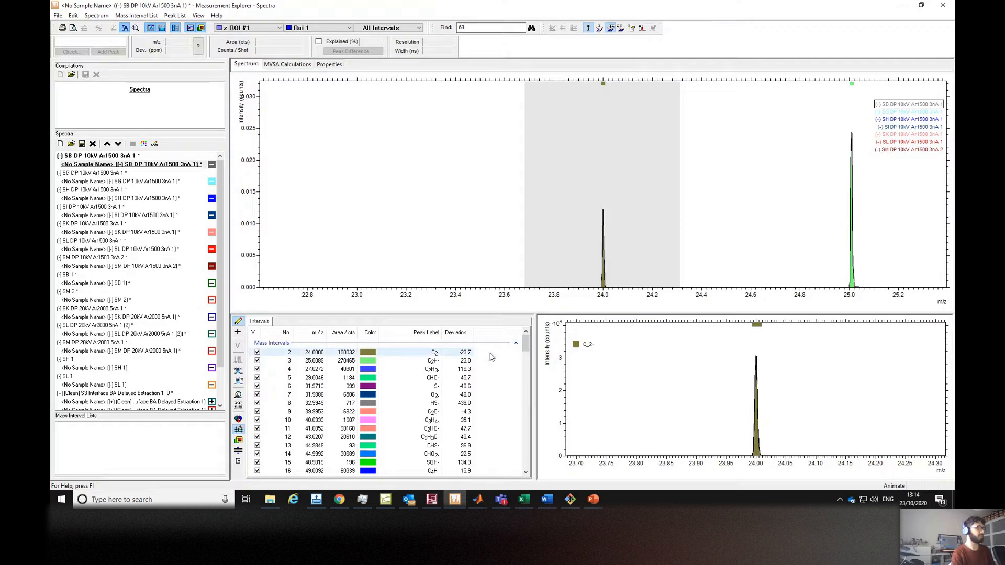
drag(526, 347, 527, 344)
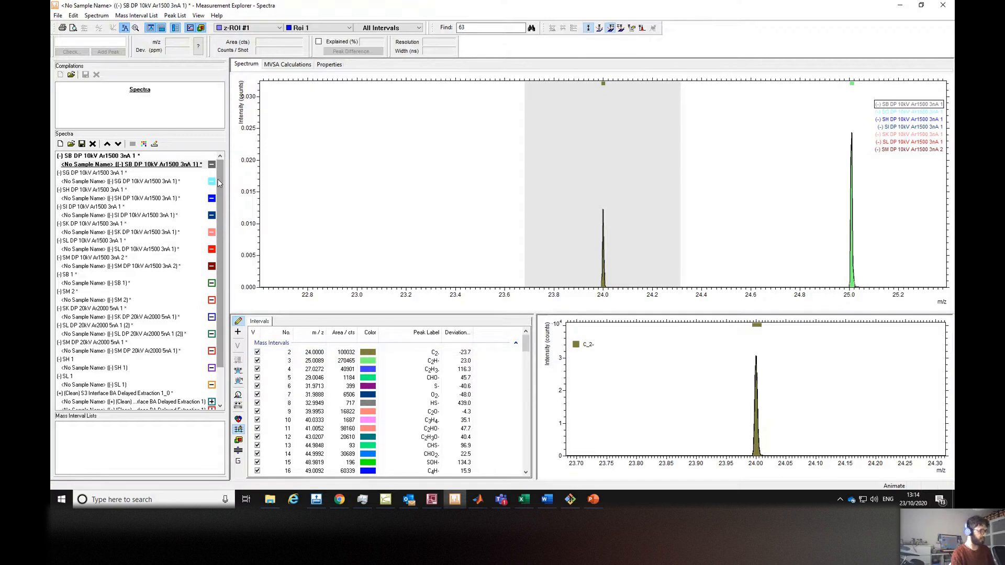
click(147, 181)
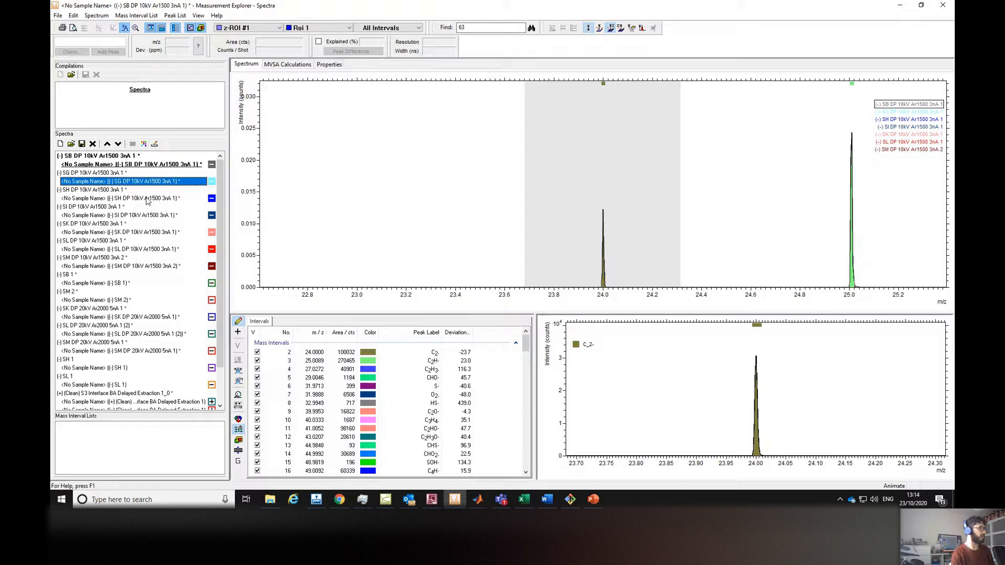
ctrl+click(147, 199)
ctrl+click(152, 215)
ctrl+click(147, 233)
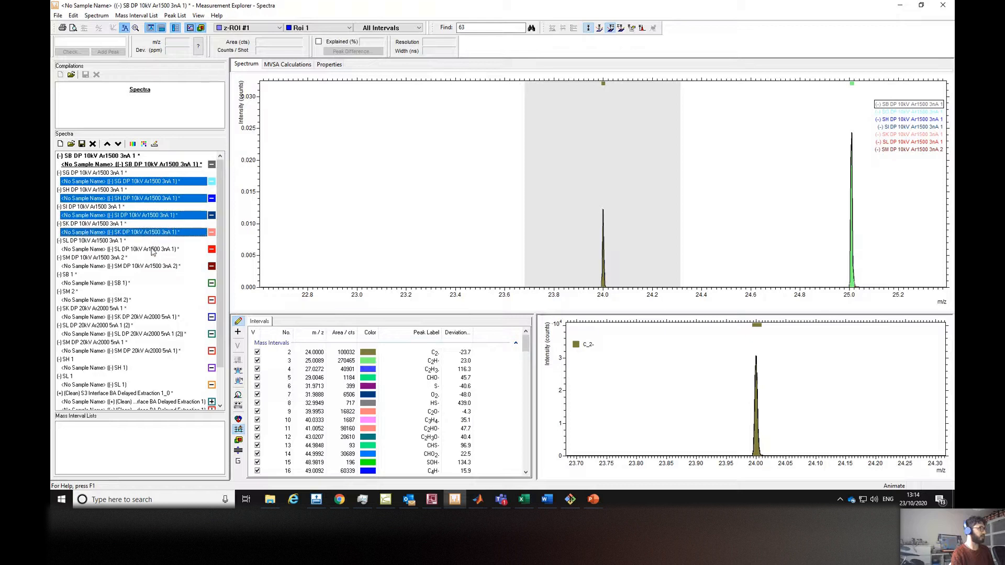
ctrl+click(152, 249)
ctrl+click(147, 267)
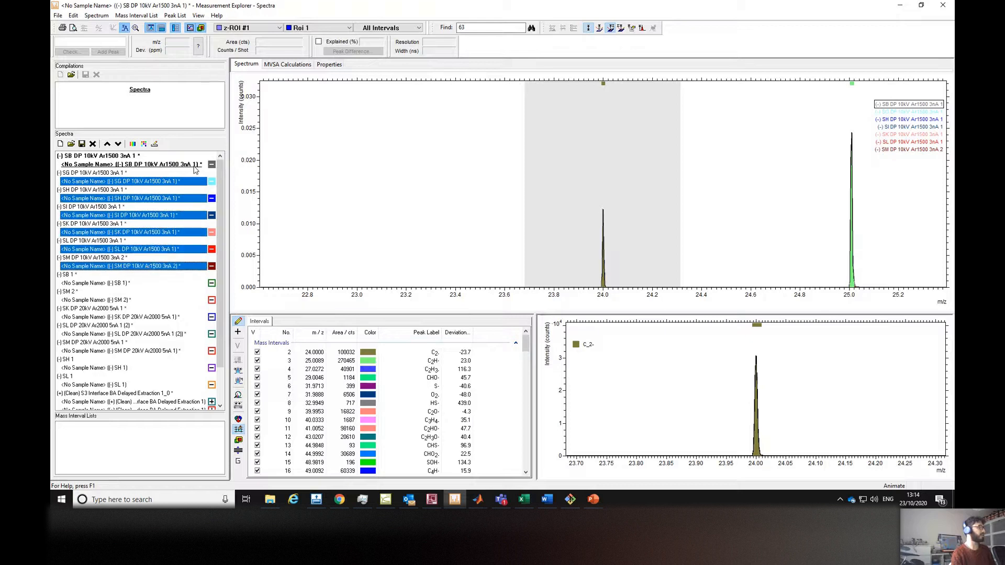
right_click(261, 324)
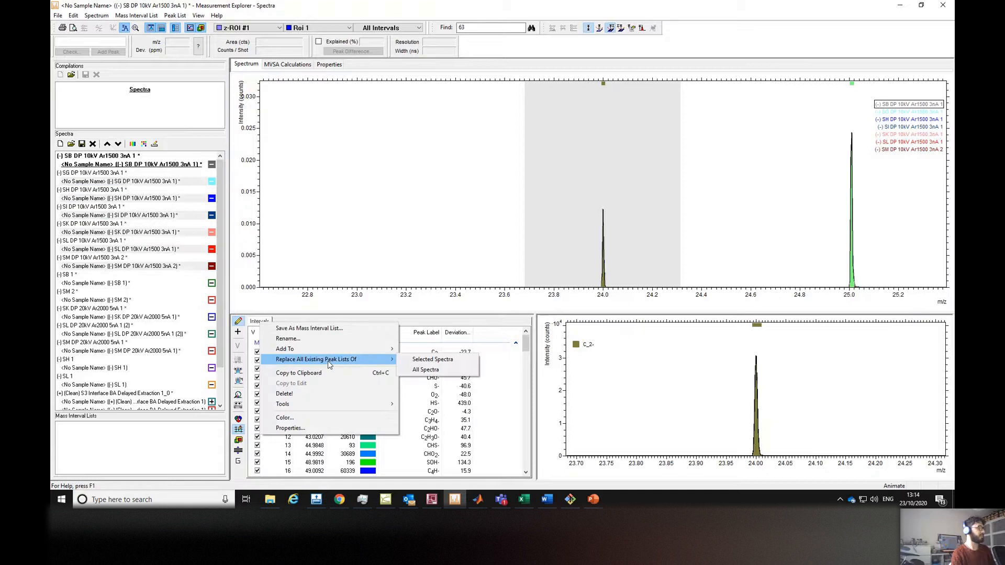
click(438, 361)
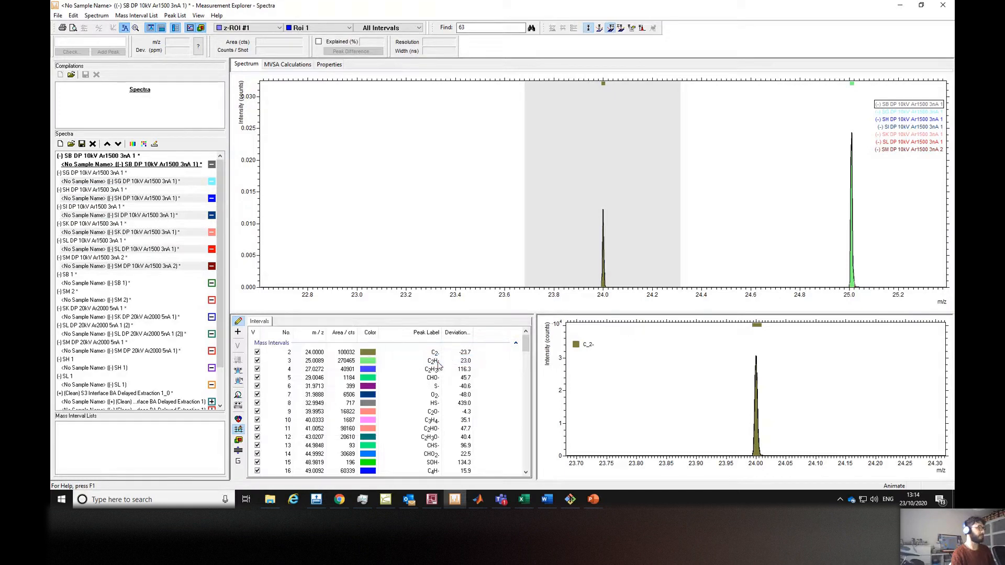
Activate the SL spectrum and view its depth profiles in the Profiles window, rescaling the intensity axis.
click(169, 251)
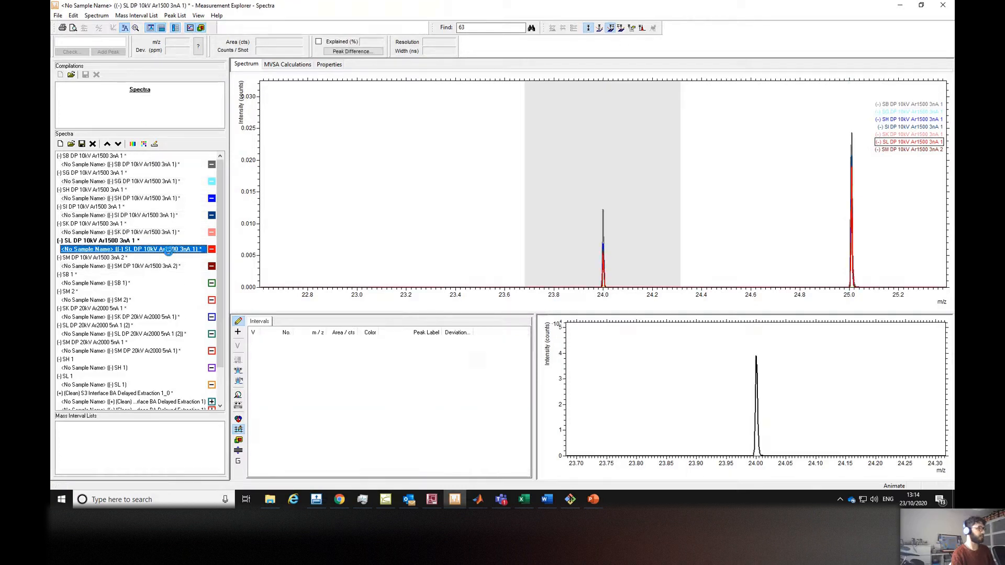
click(390, 501)
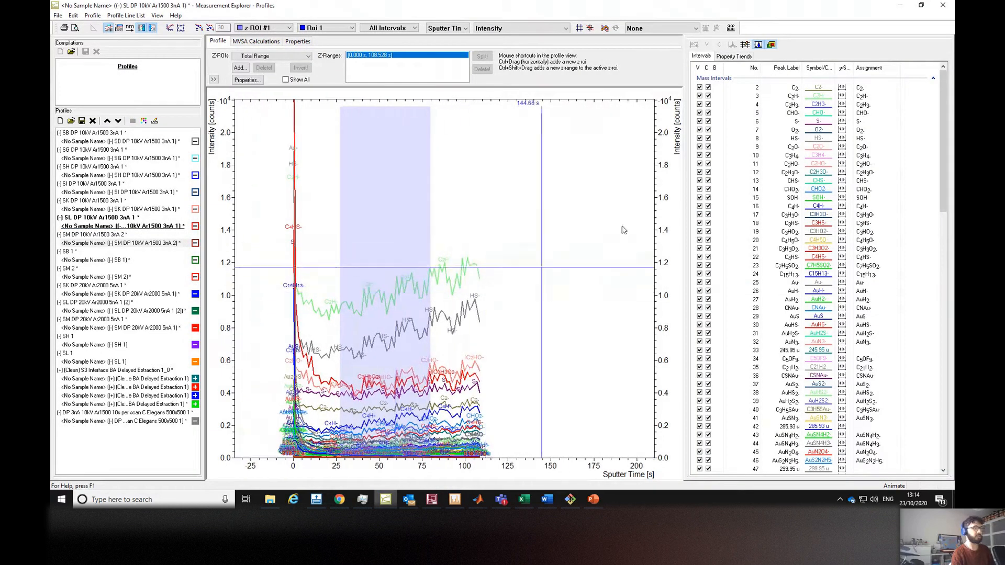
drag(941, 124, 942, 90)
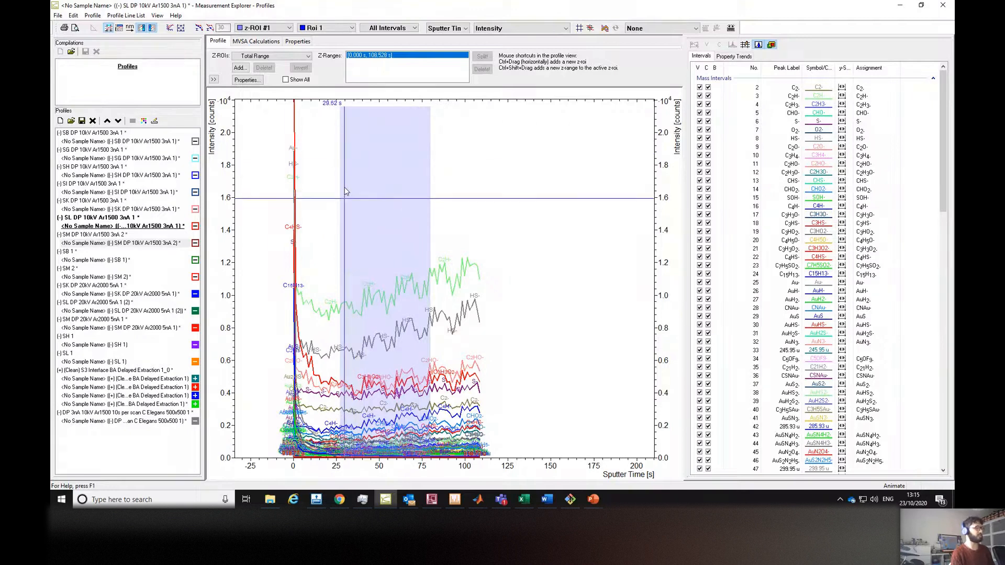
drag(266, 170, 267, 240)
drag(234, 204, 233, 203)
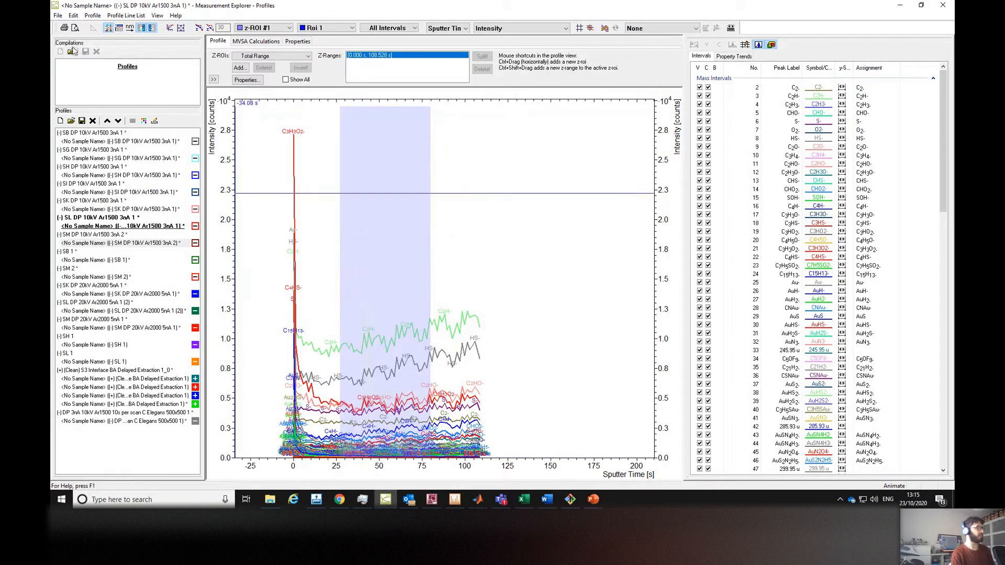
Begin exporting the SL depth profile, creating a folder named new inside Polymer DPs, then close the ASCII options.
click(58, 16)
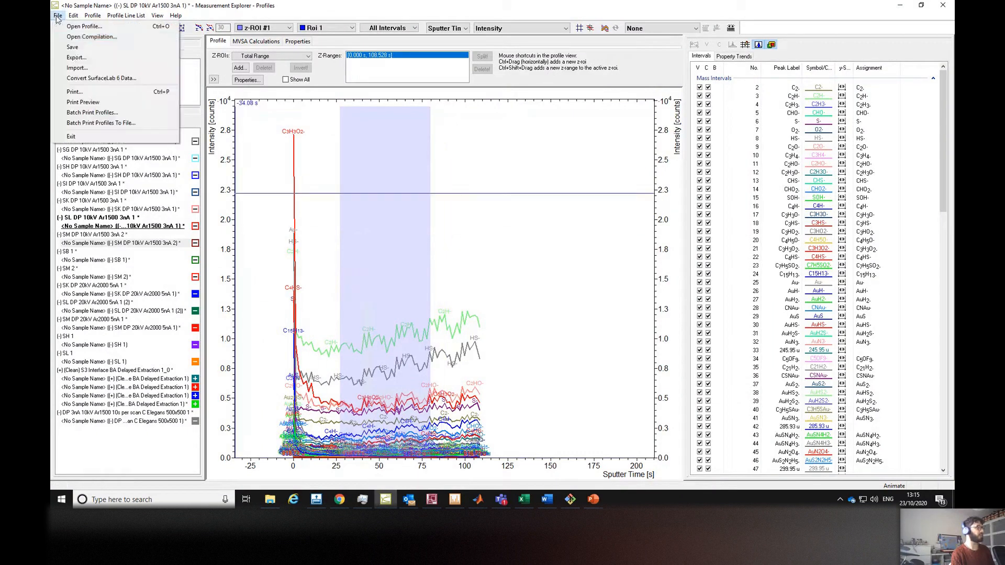
click(72, 58)
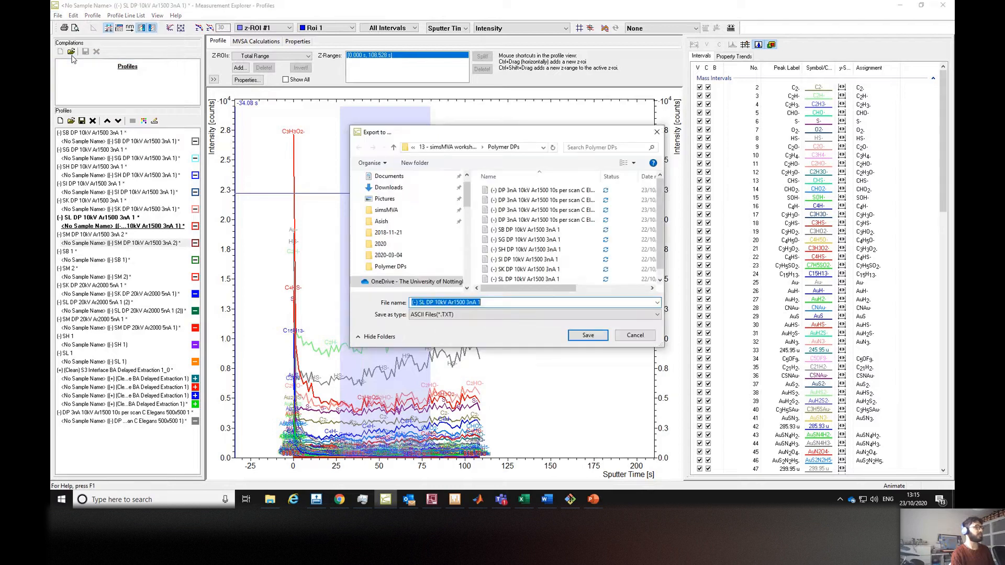
drag(517, 136, 419, 125)
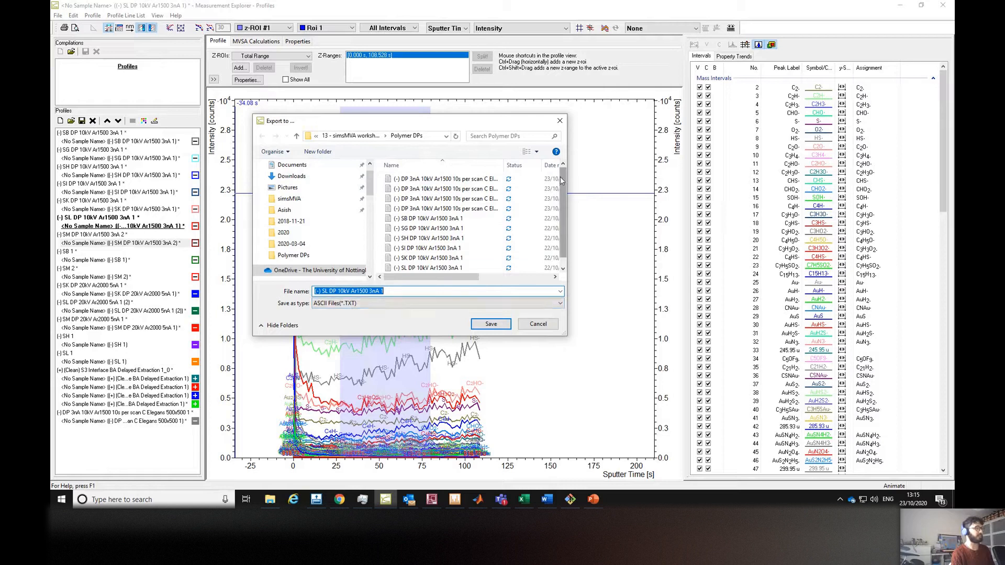
click(318, 151)
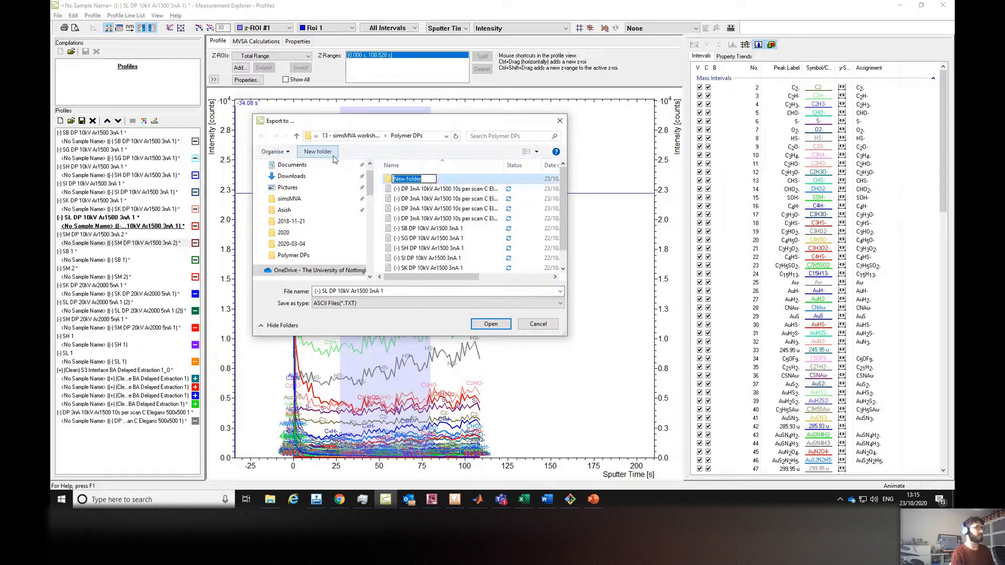
text(new)
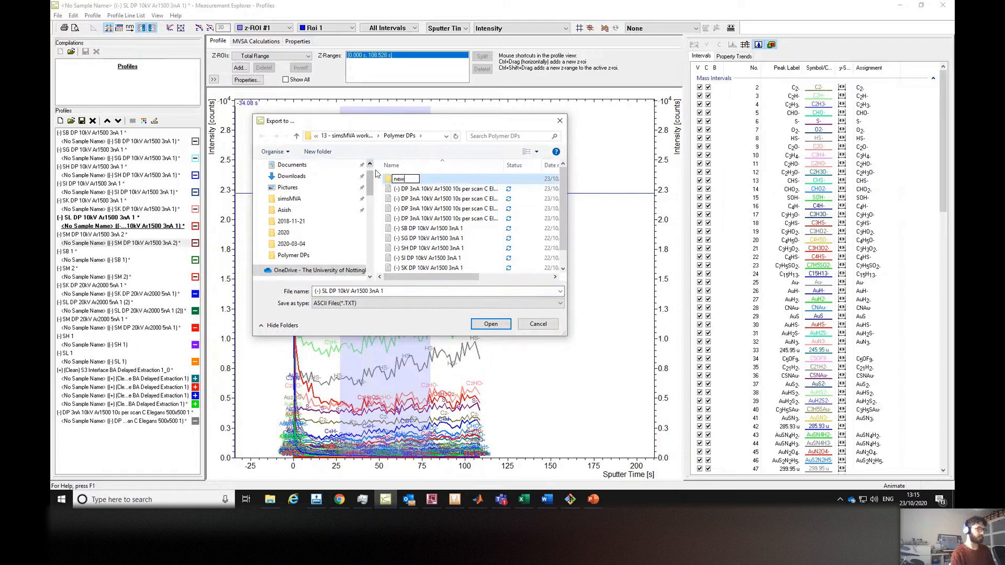
key(Return)
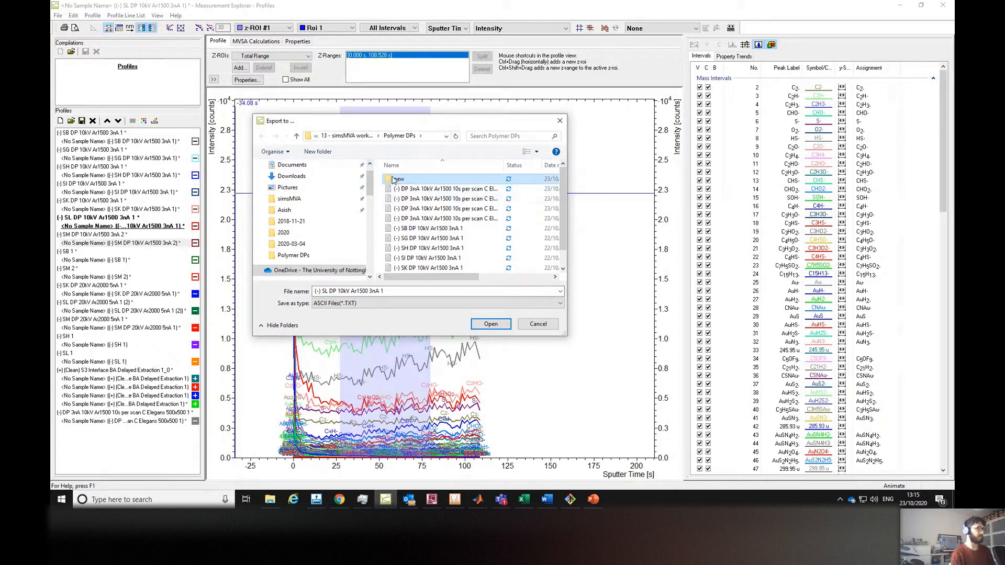
double_click(394, 179)
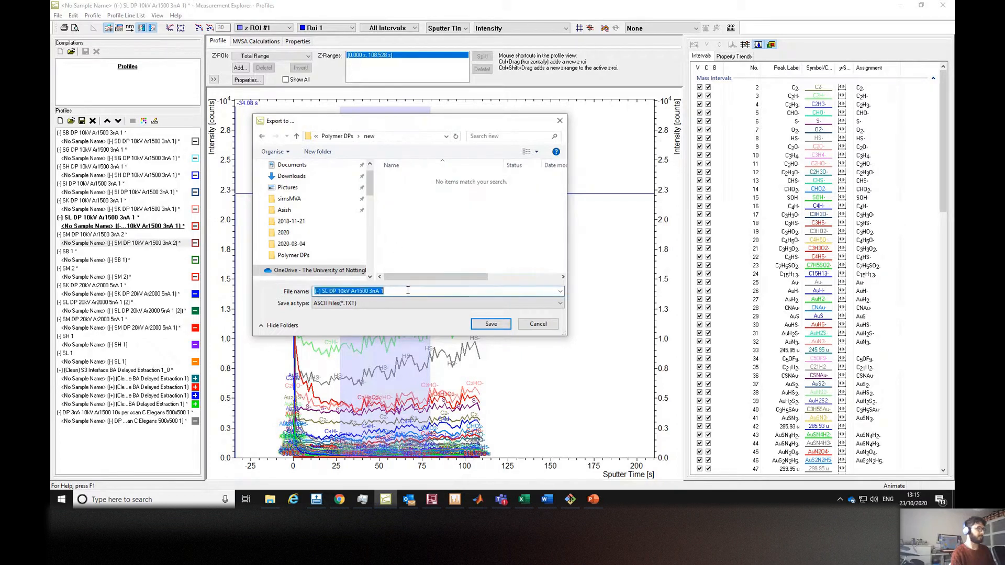
click(491, 324)
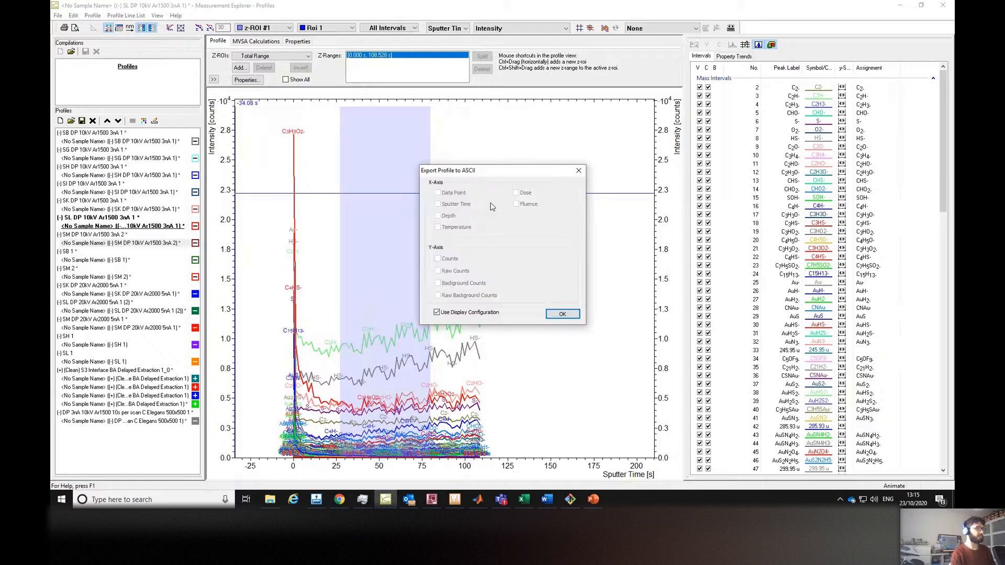
drag(510, 173, 491, 156)
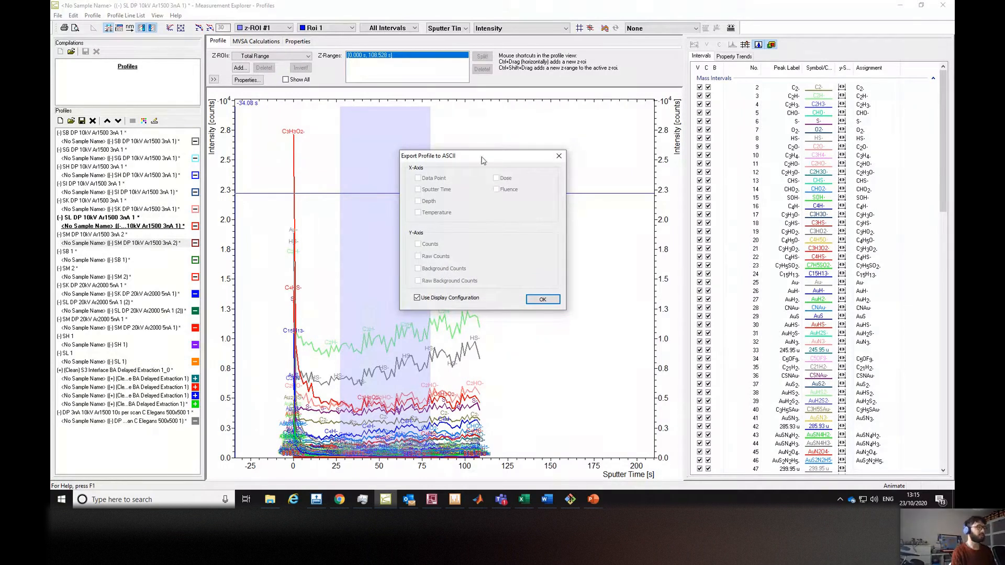
click(558, 156)
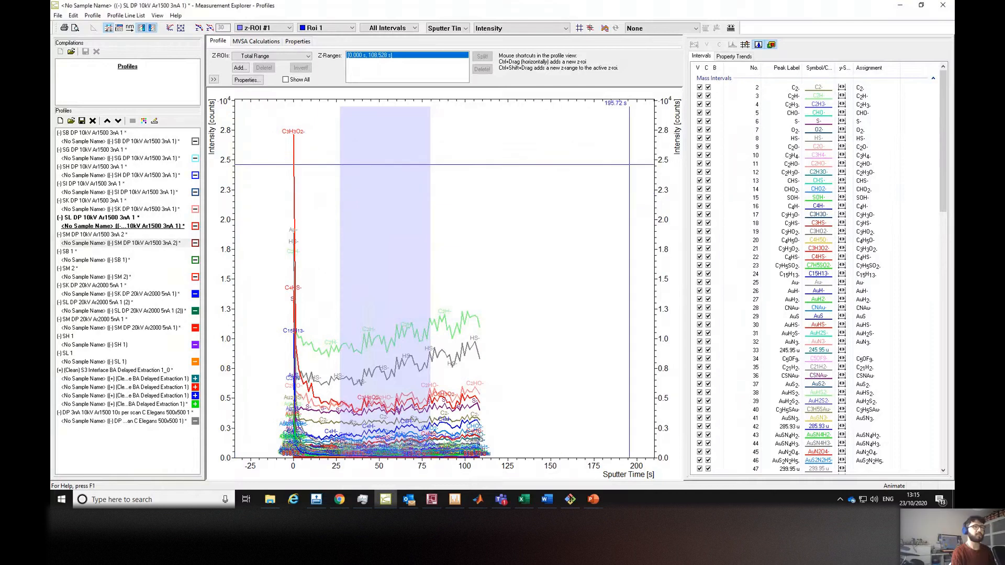
Export the SL depth profile as an ASCII text file into the new folder using the display configuration.
scroll(943, 105, down, 9)
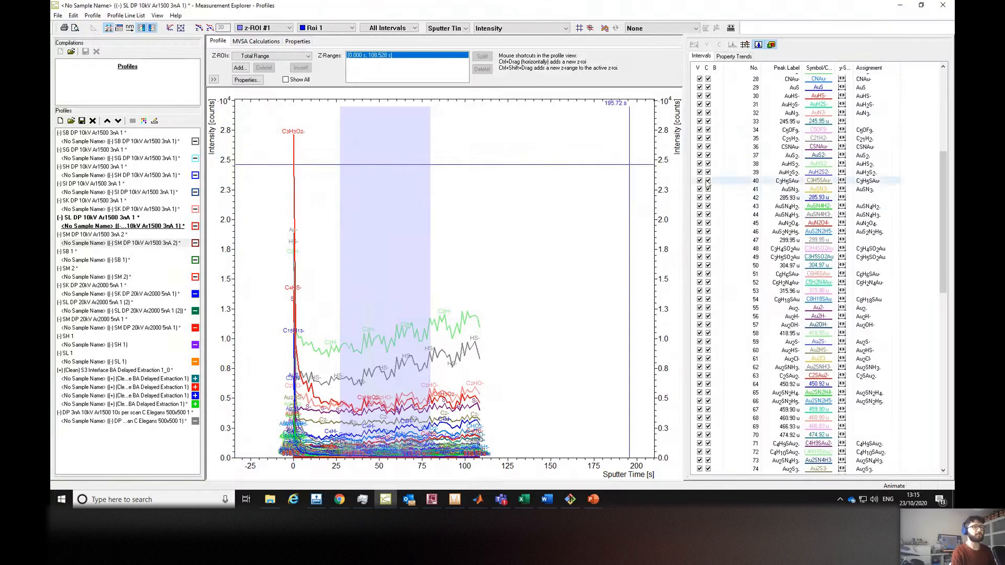
scroll(716, 256, down, 19)
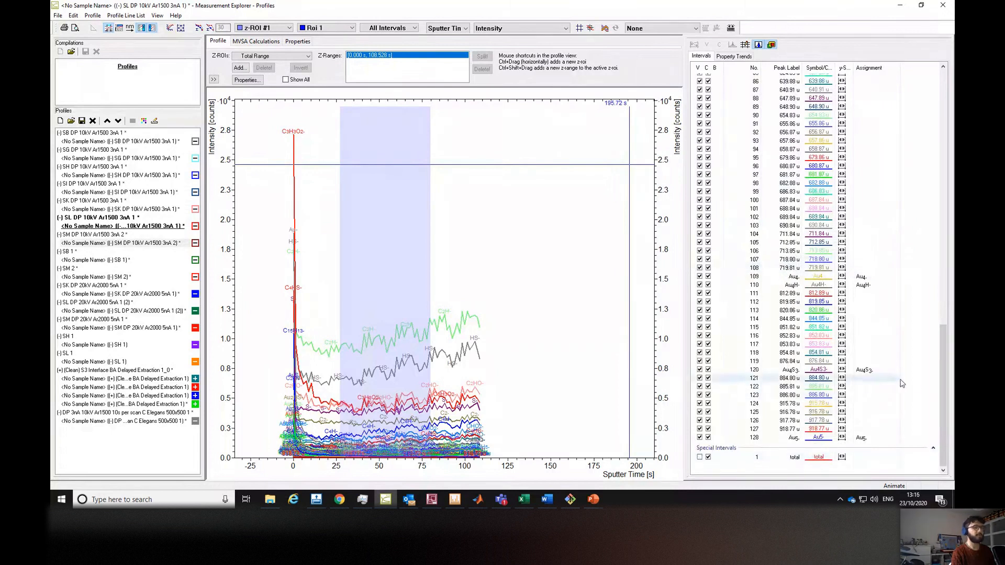
drag(941, 388, 936, 346)
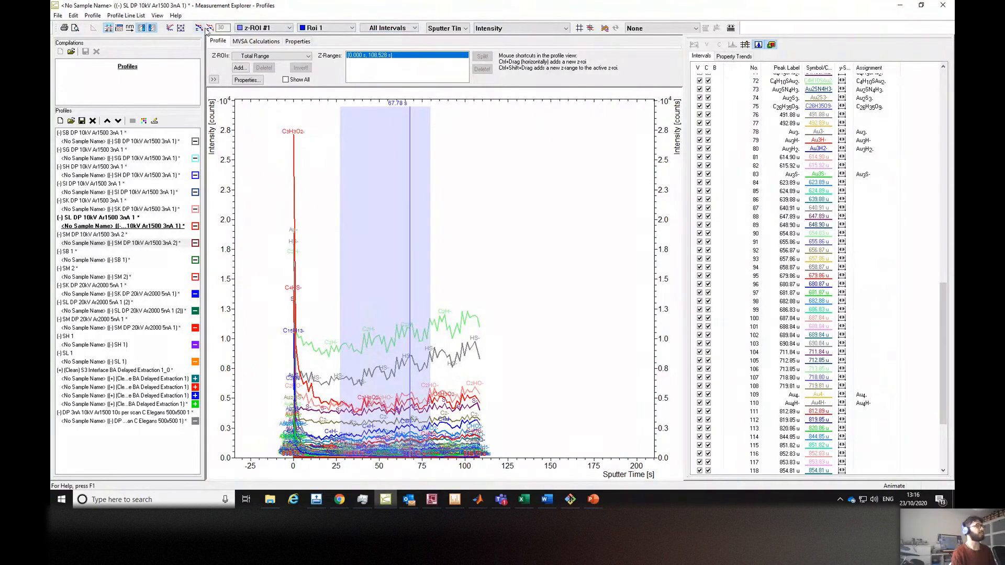
click(57, 16)
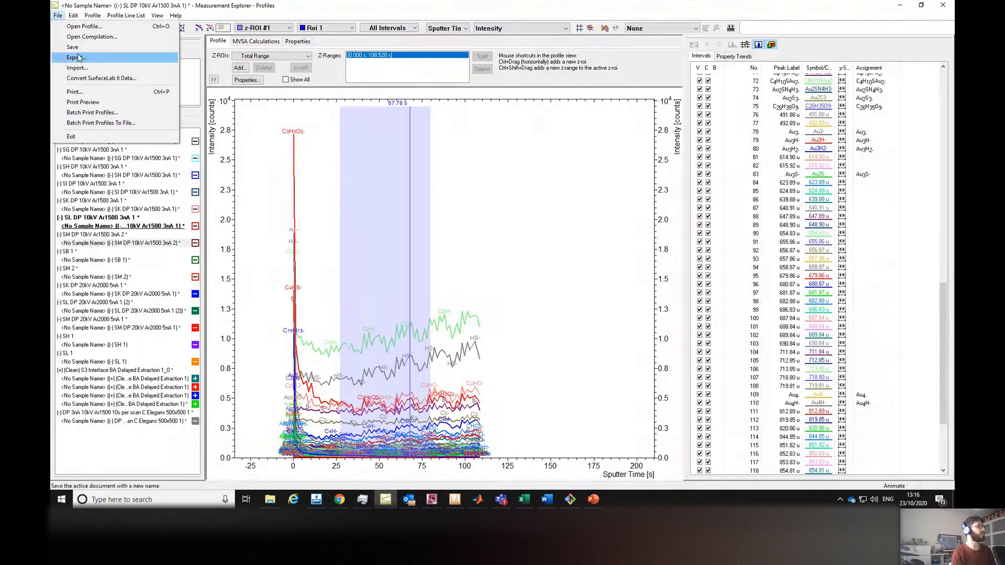
click(70, 58)
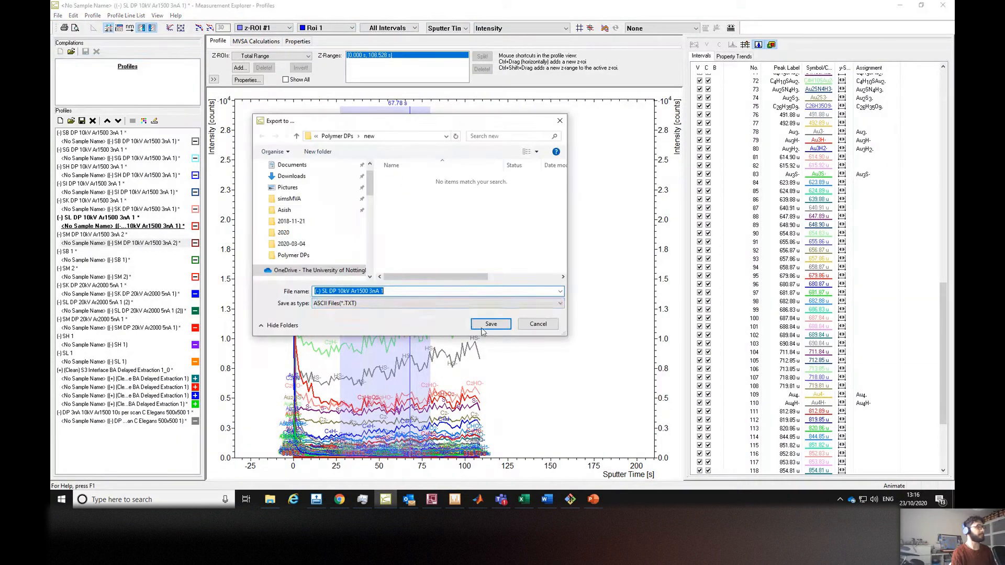
click(482, 327)
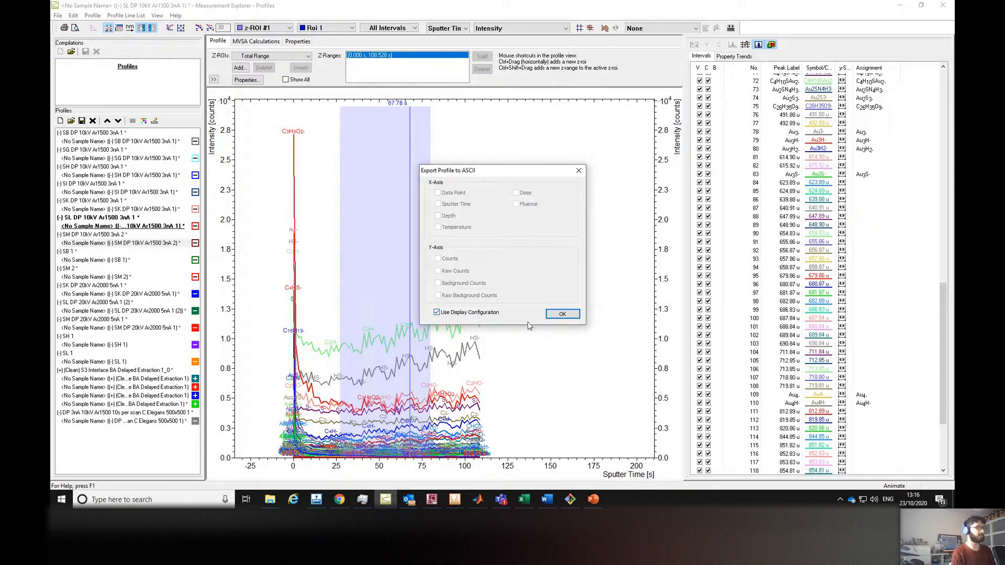
click(556, 314)
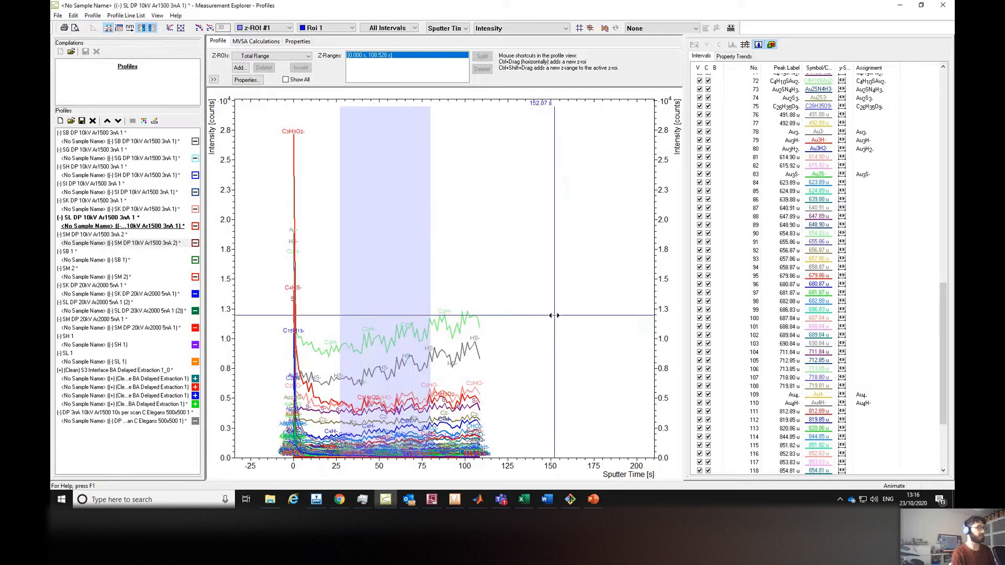
Open the new folder in File Explorer to check the exported SL profile file.
click(276, 504)
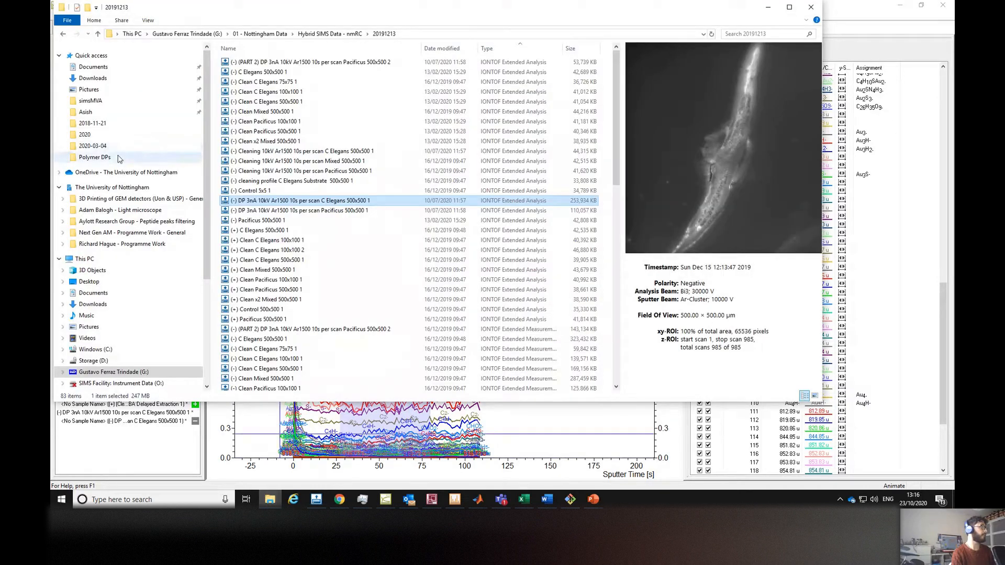
click(112, 157)
double_click(250, 64)
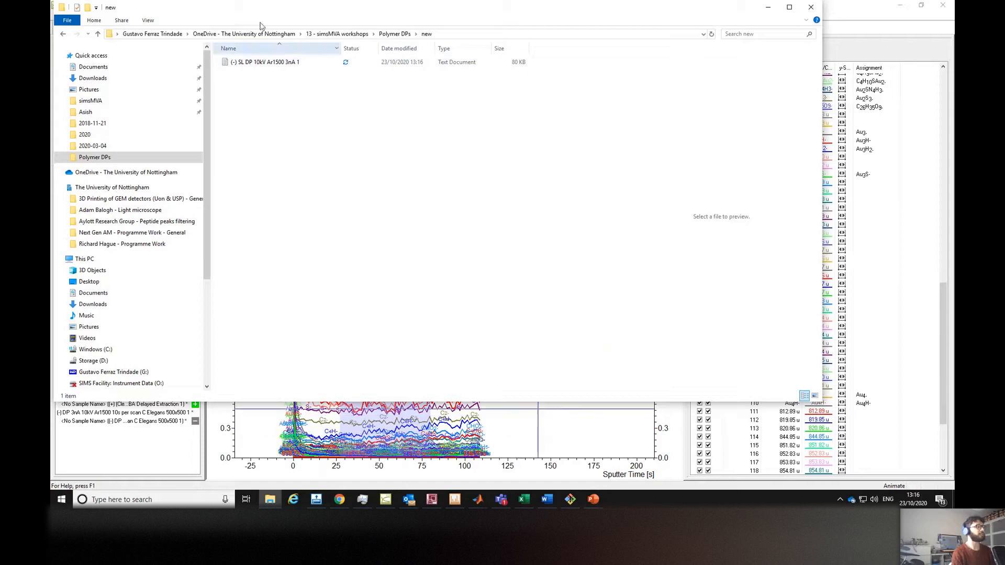
Activate the SB depth profile and export it as an ASCII text file into the new folder using the display configuration.
click(599, 417)
click(118, 142)
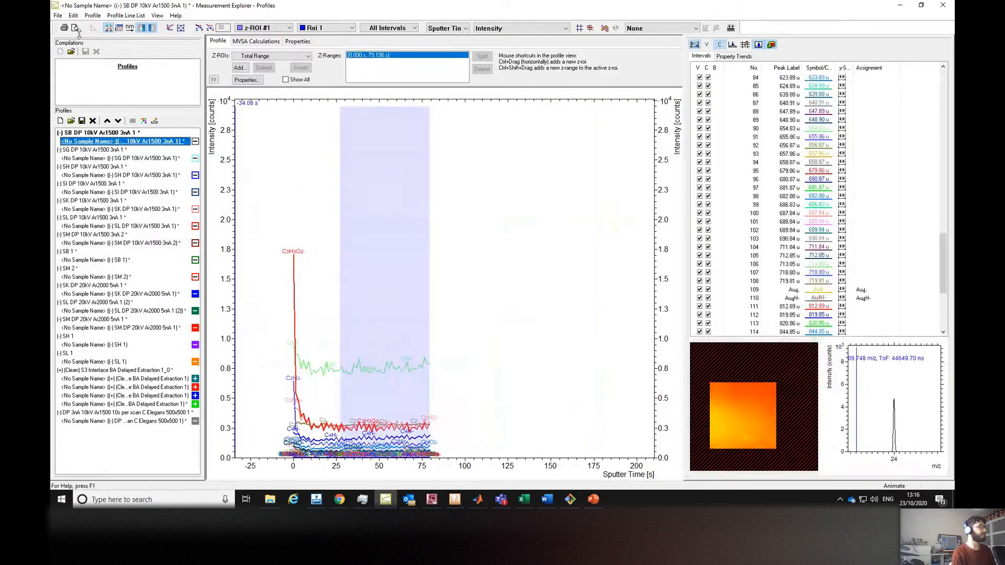
click(138, 28)
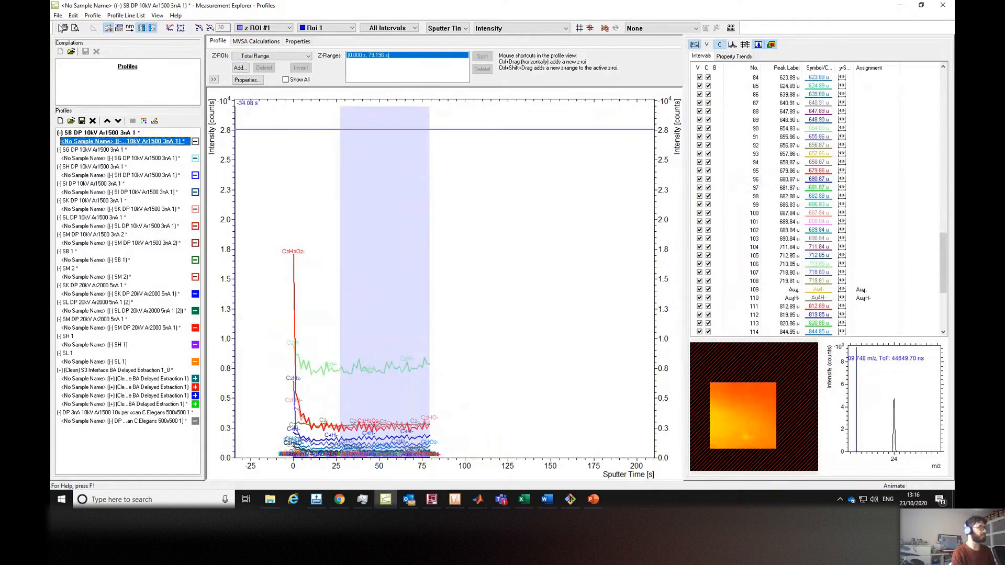
click(58, 16)
click(64, 57)
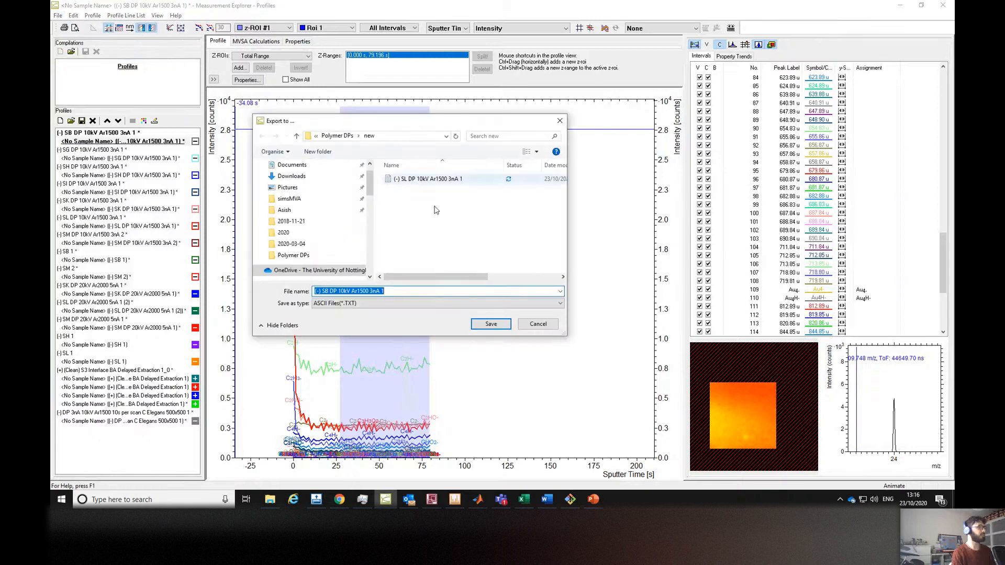
click(485, 324)
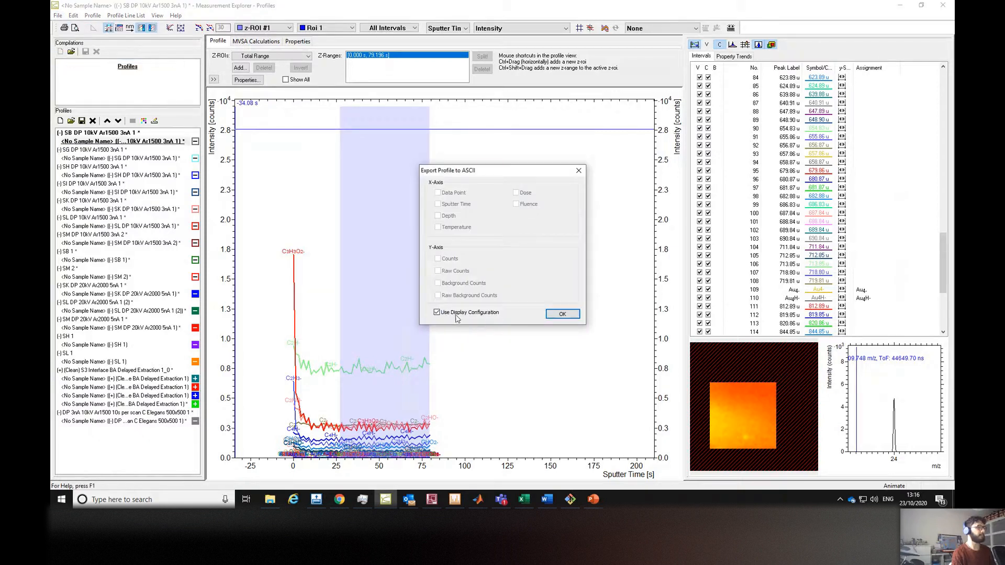
click(562, 314)
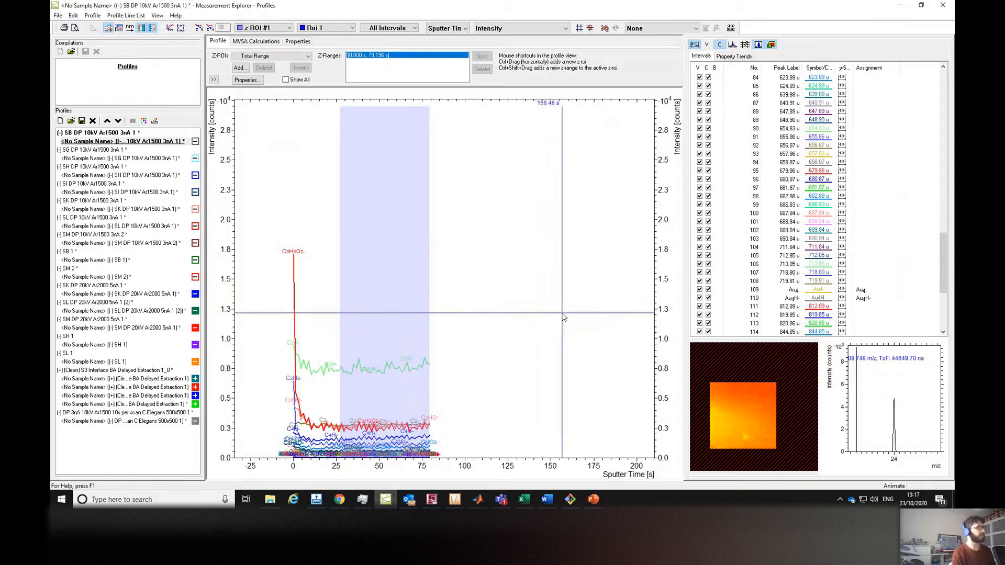
Activate the SG depth profile and export it as an ASCII text file into the new folder using the display configuration.
click(161, 159)
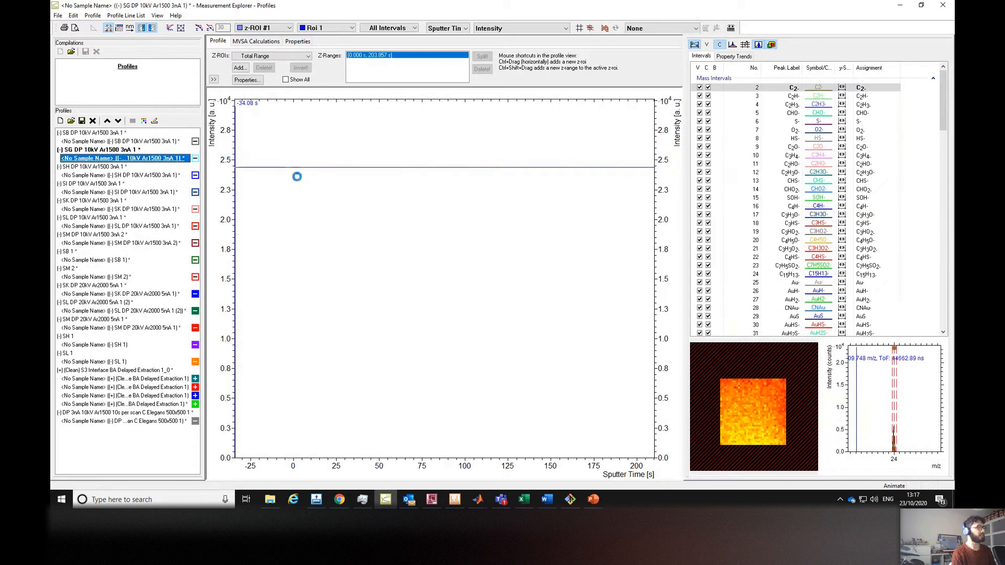
click(59, 17)
click(71, 61)
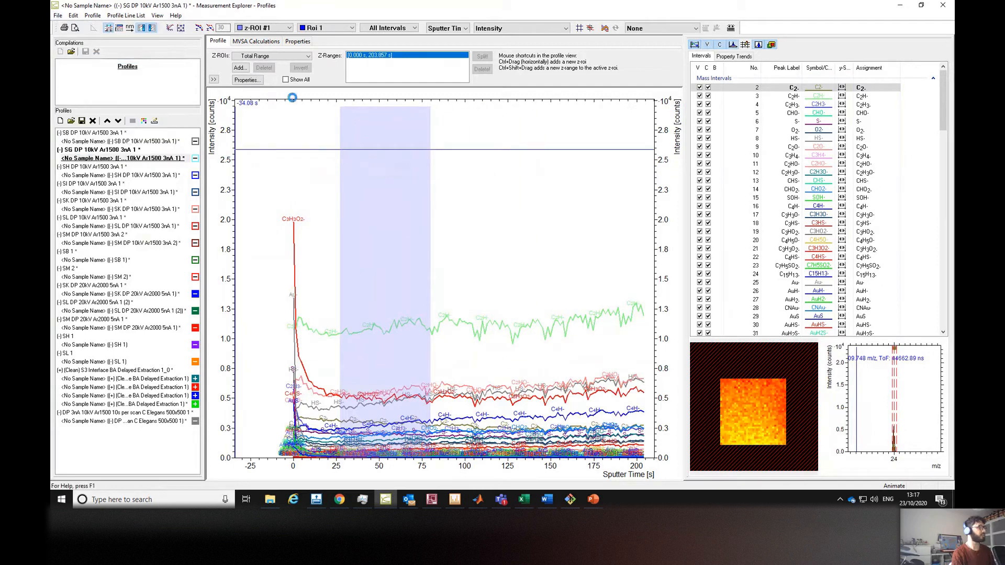
click(491, 324)
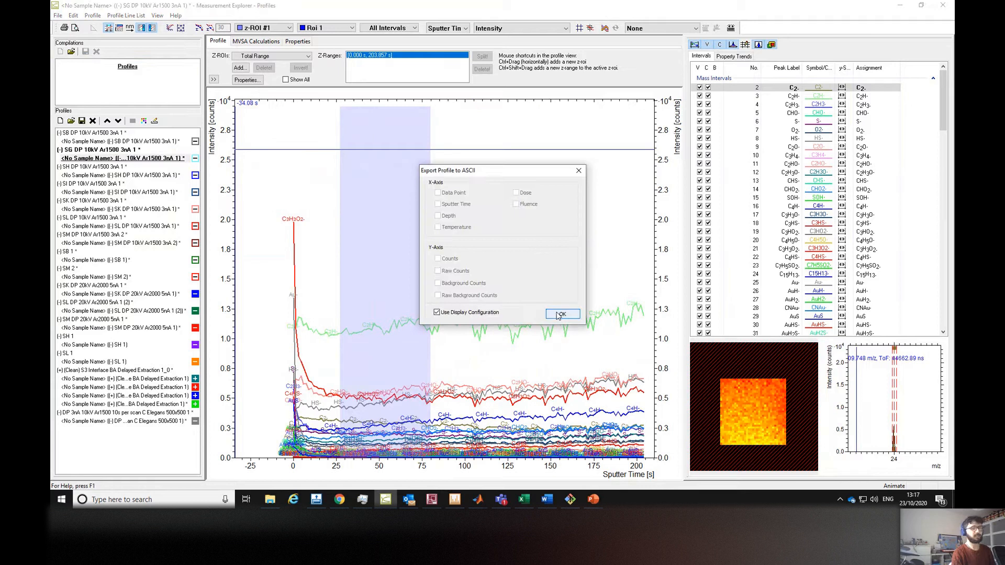
click(560, 314)
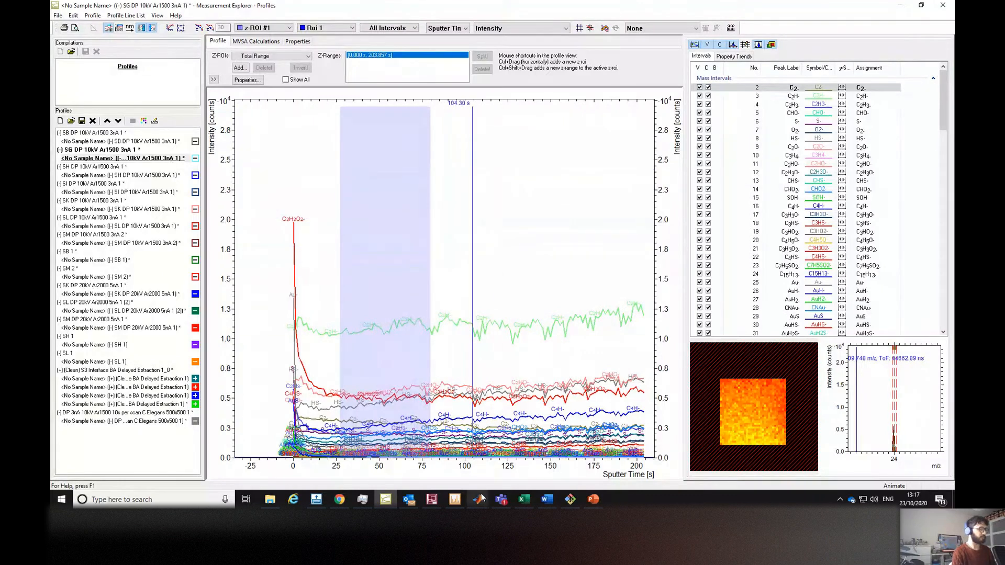
Switch to simsMVA and open a new Profiles tab named example 1.
mouse_move(481, 497)
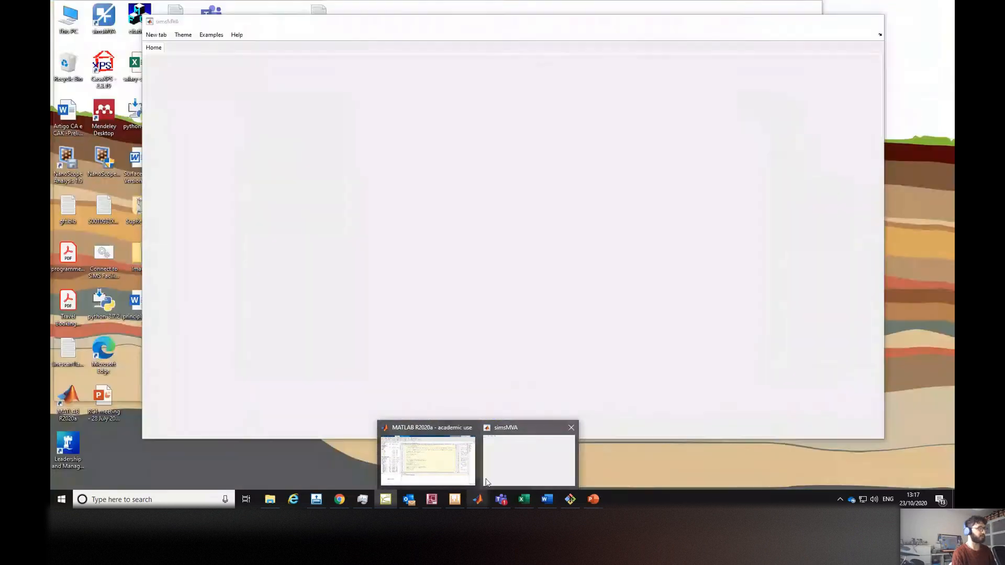
click(535, 479)
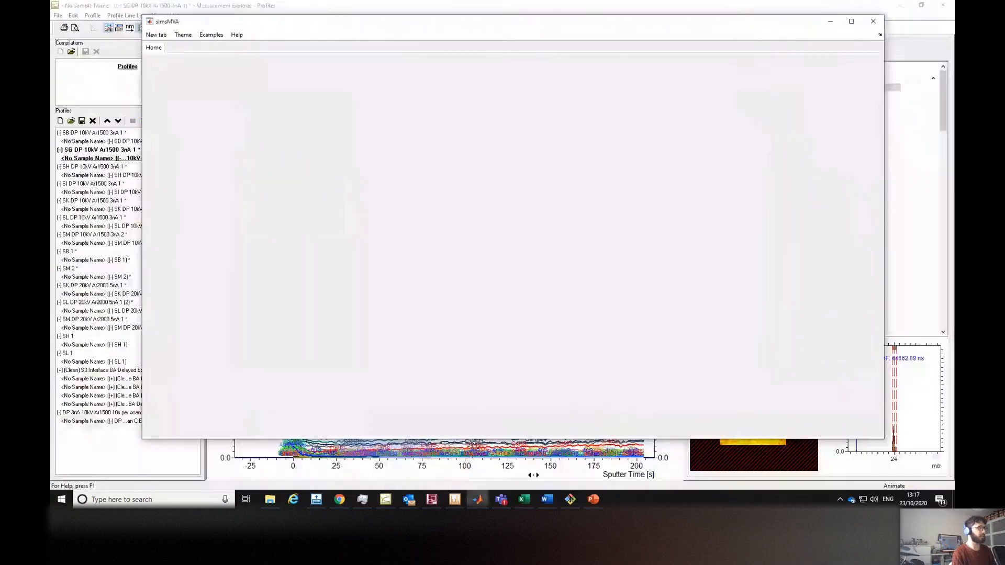
drag(501, 26, 495, 29)
click(156, 40)
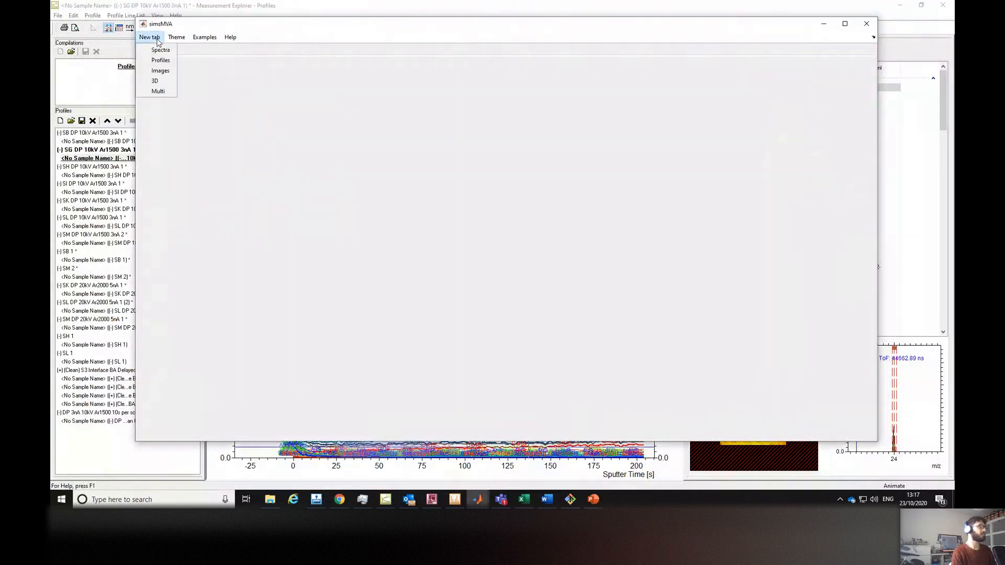
click(160, 71)
text(example 1)
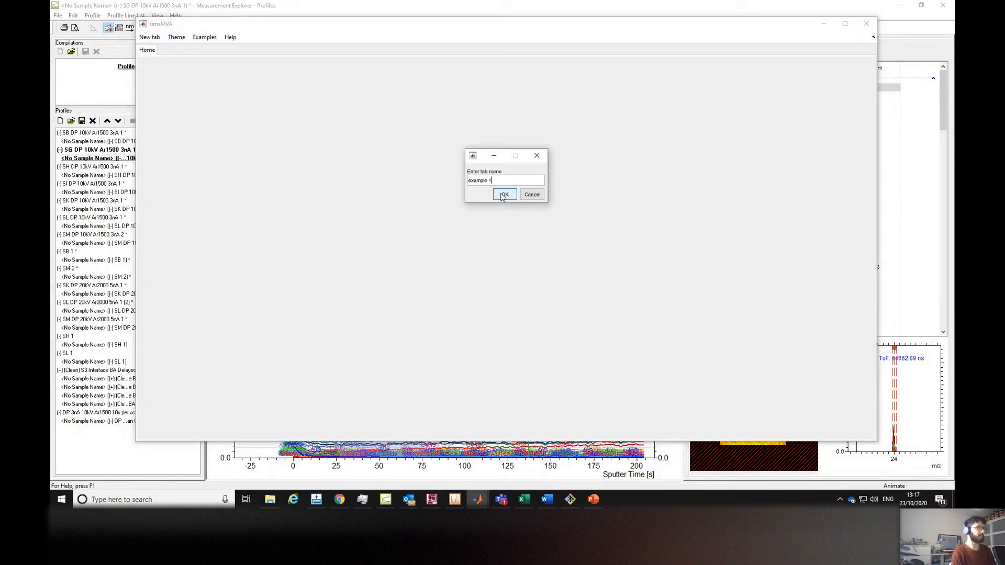
click(502, 195)
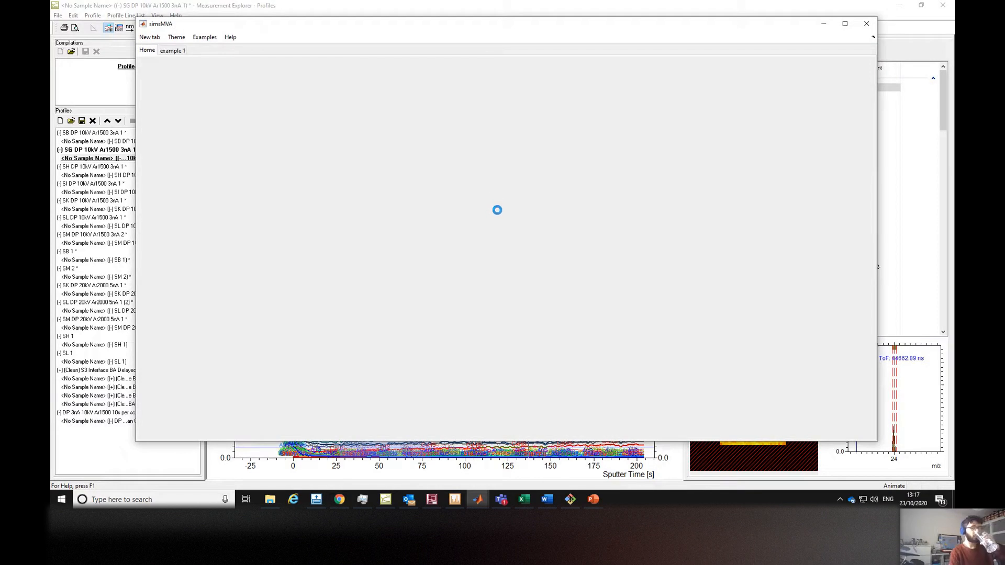
Import the seven SB to SM depth profile text files from Polymer DPs into example 1 as IONTOF SurfaceLab 7 data.
click(171, 51)
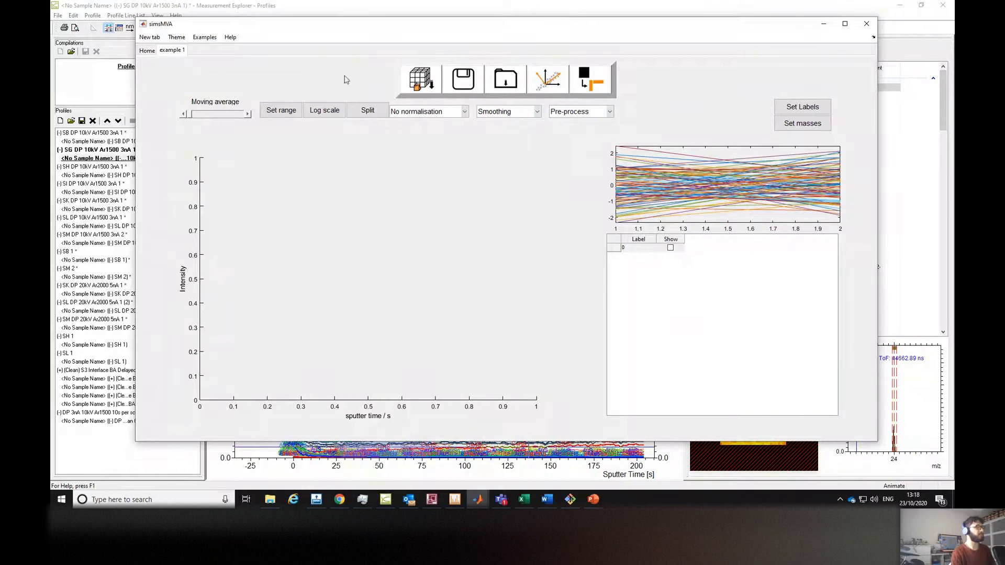
click(421, 90)
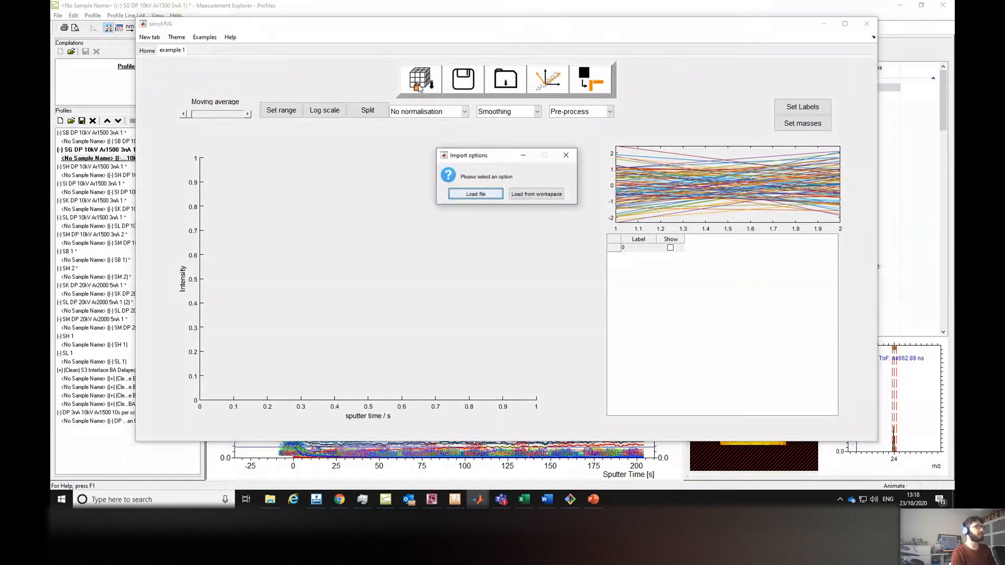
click(478, 195)
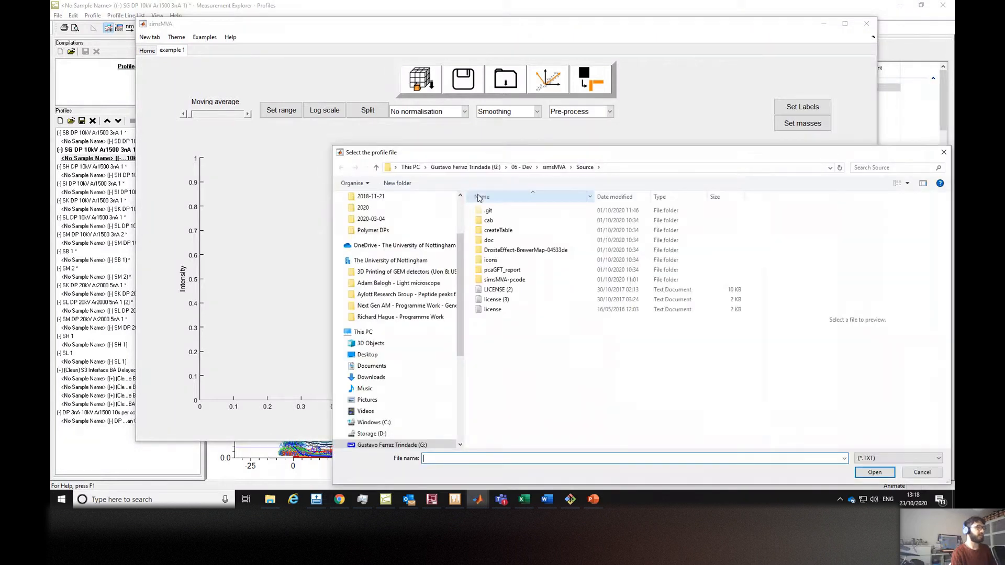
click(380, 230)
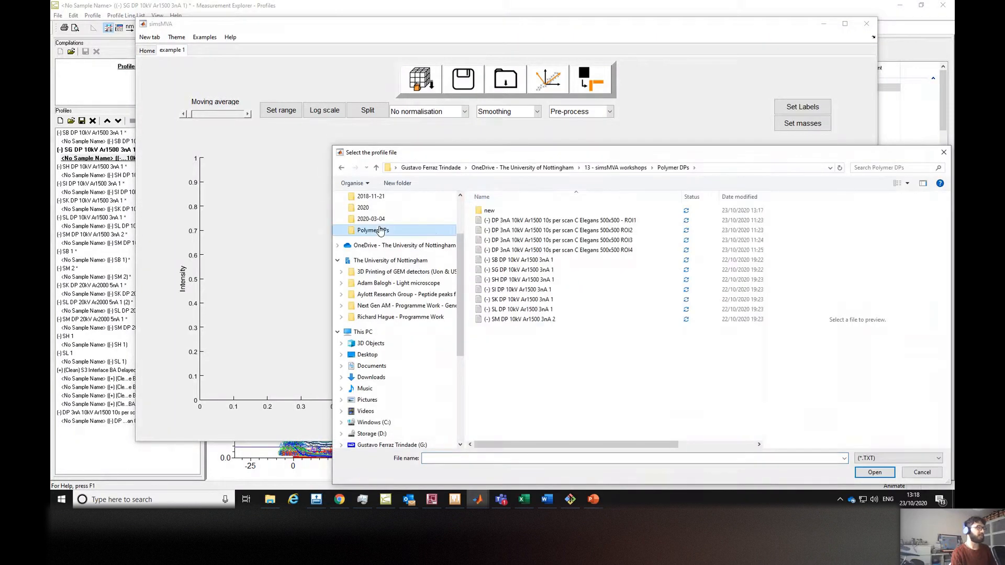
click(526, 262)
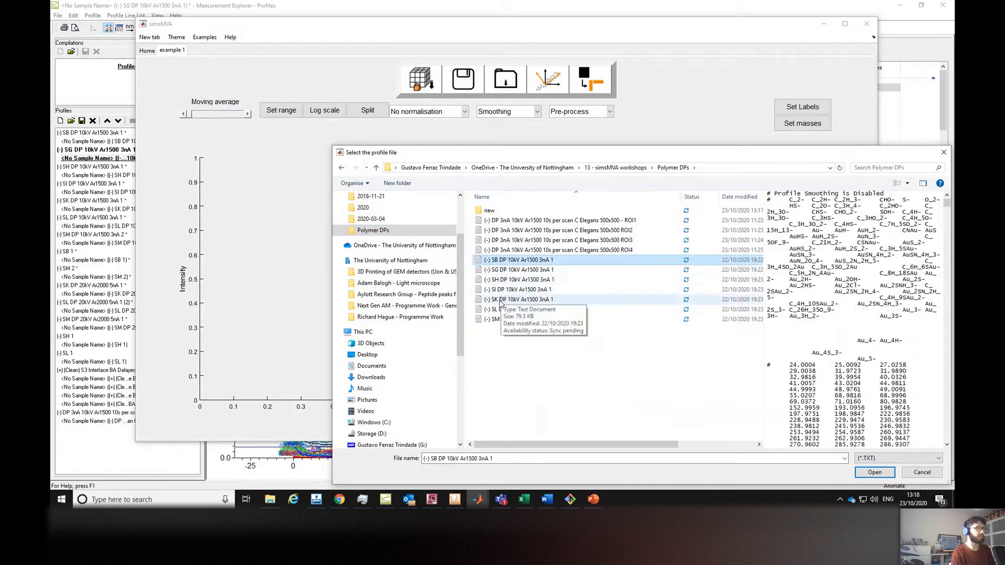
ctrl+click(524, 270)
shift+click(518, 321)
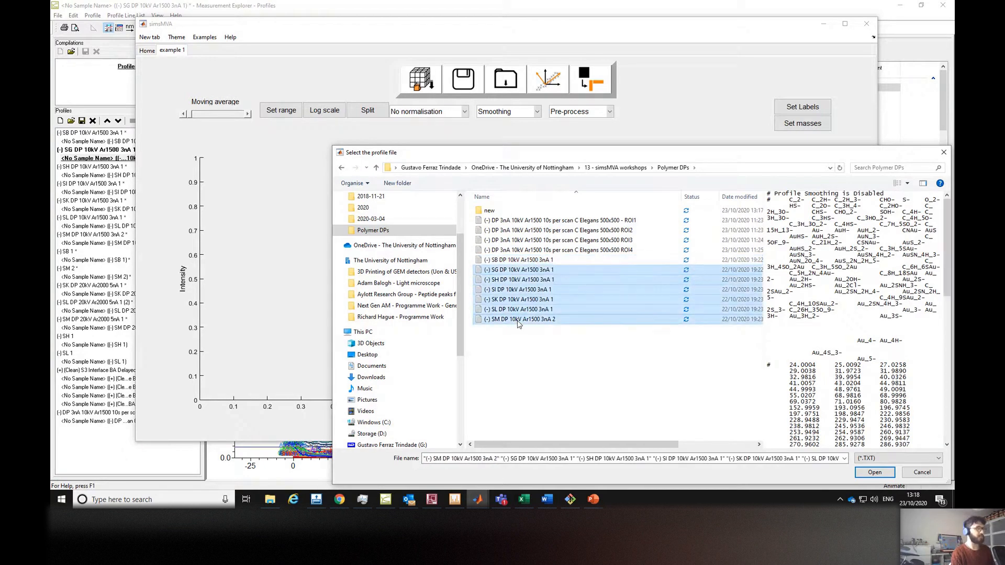
click(516, 260)
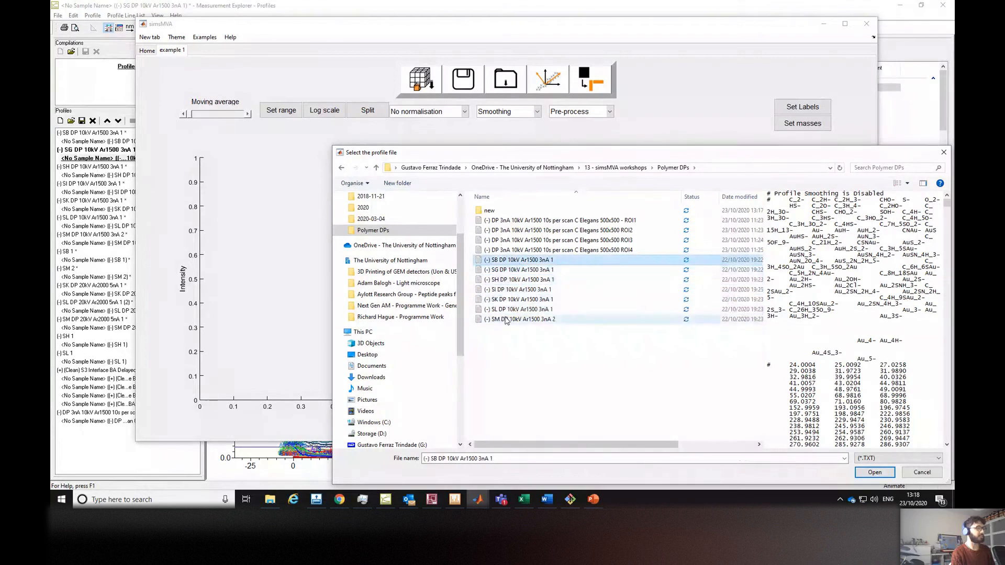
shift+click(516, 319)
drag(602, 154, 549, 72)
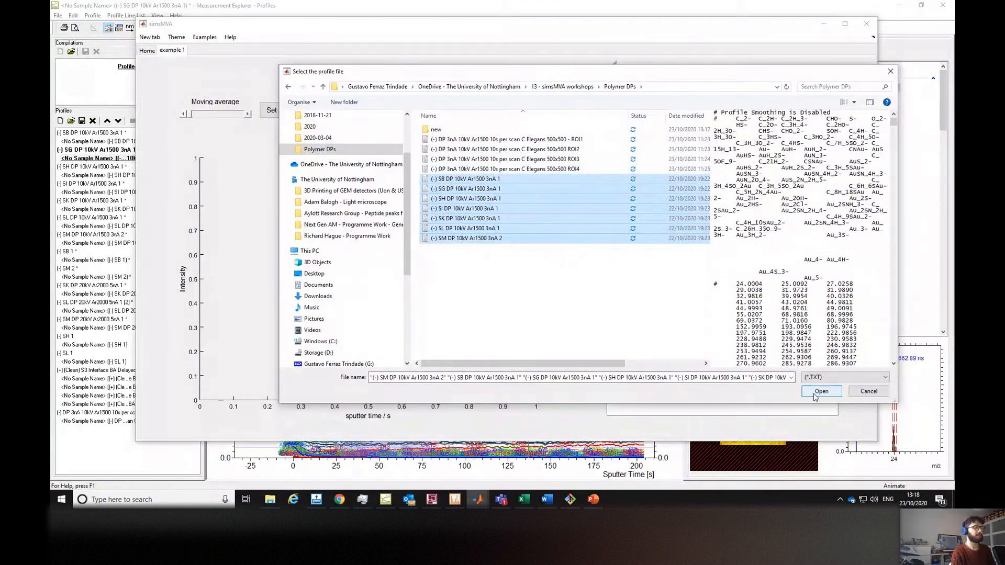
click(815, 395)
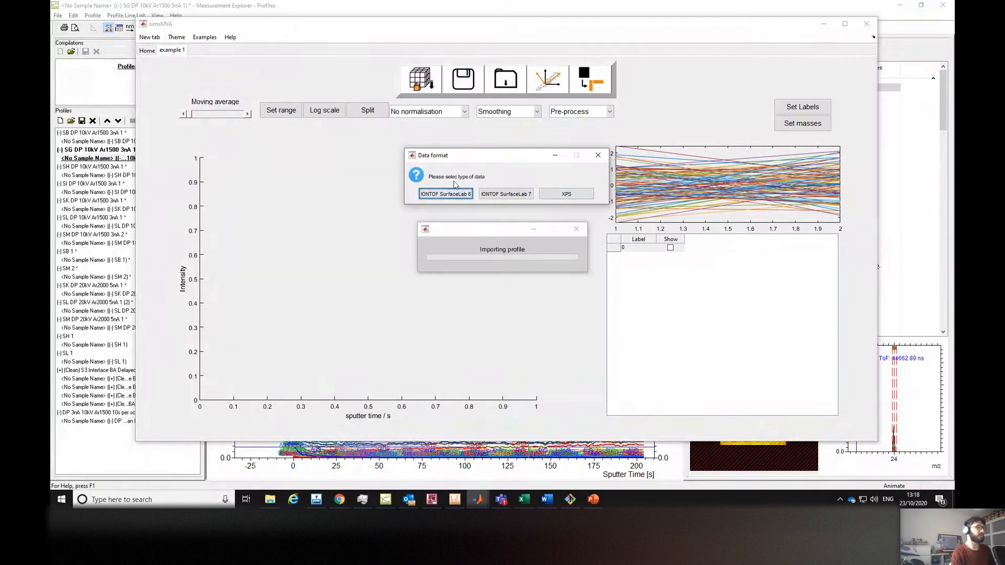
click(516, 197)
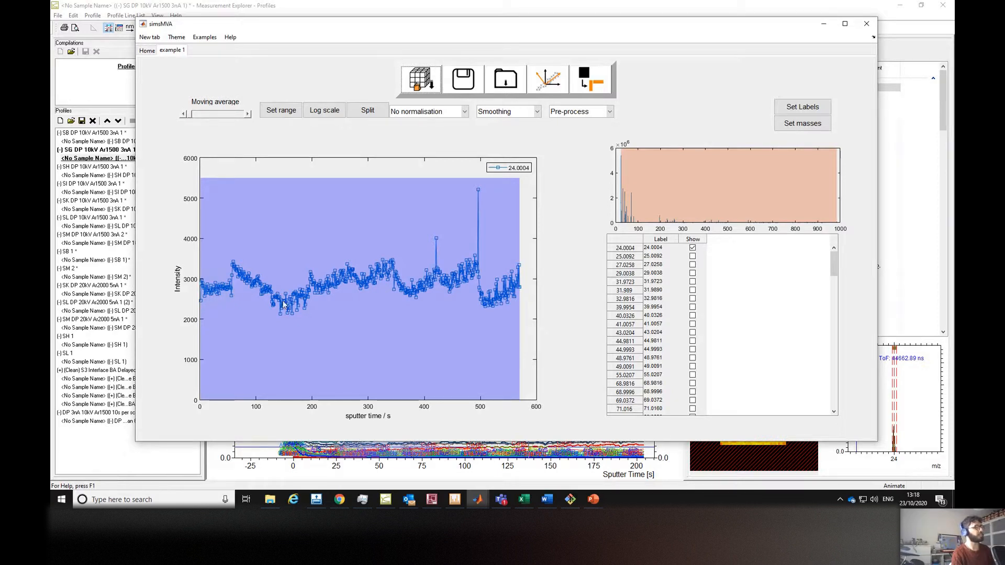
Split the profiles into one panel per sample and switch the displayed peak from 24.0004 to 196.9745.
click(379, 115)
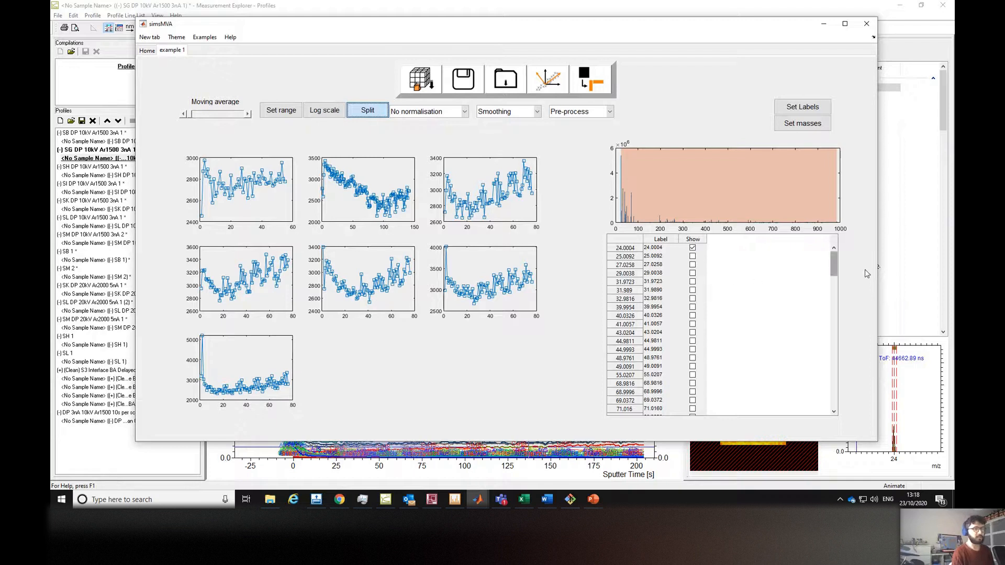
mouse_move(835, 262)
mouse_down()
mouse_move(827, 293)
mouse_move(832, 278)
mouse_up()
click(692, 327)
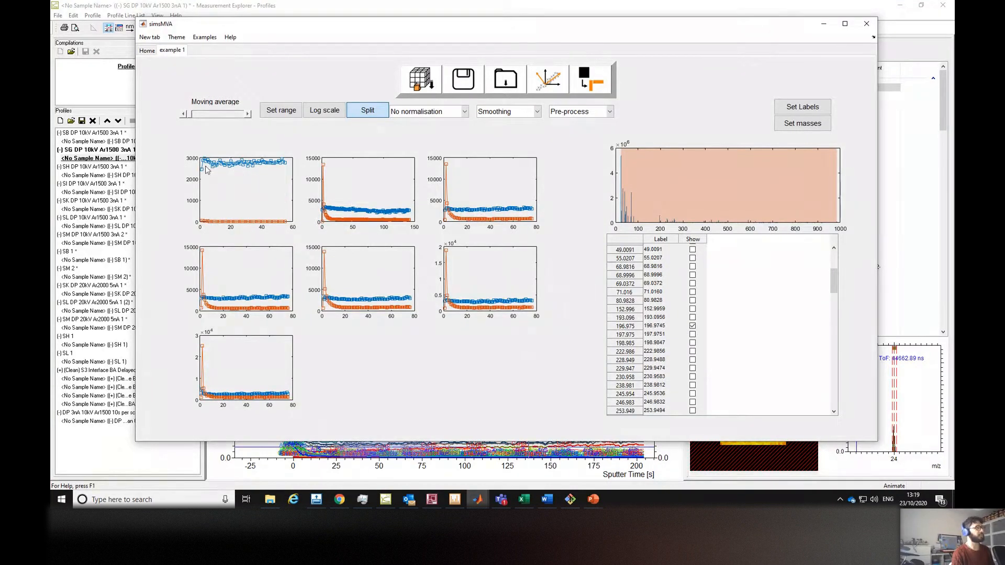
drag(832, 284, 833, 263)
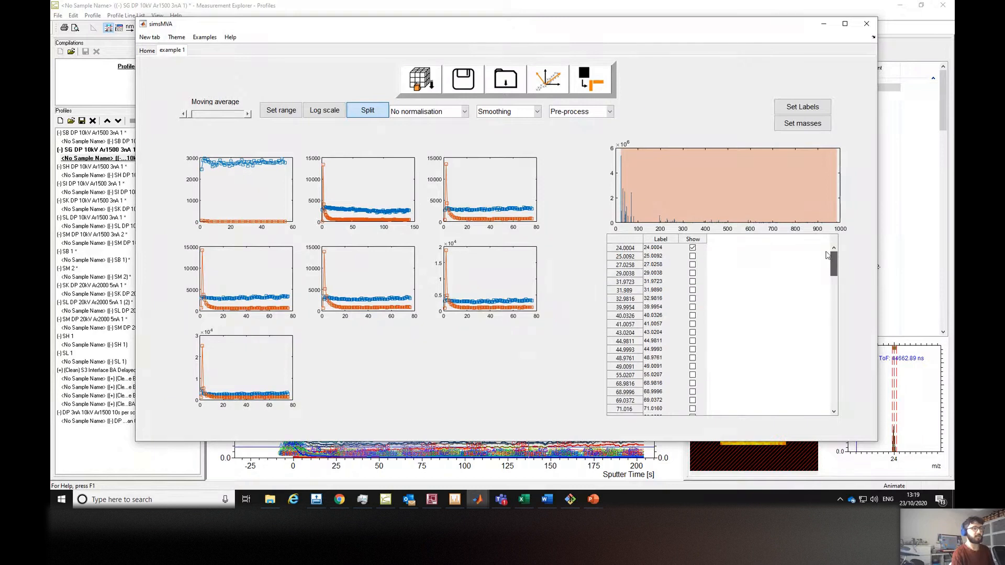
click(692, 248)
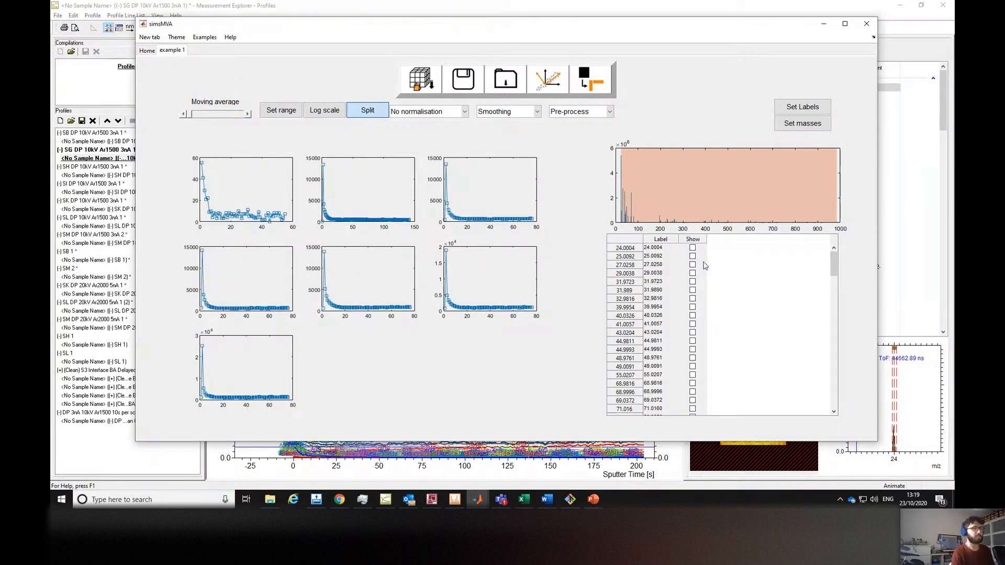
Display the 43.0204 peak alongside 196.9745 and merge the split panels back into one plot.
scroll(684, 310, down, 1)
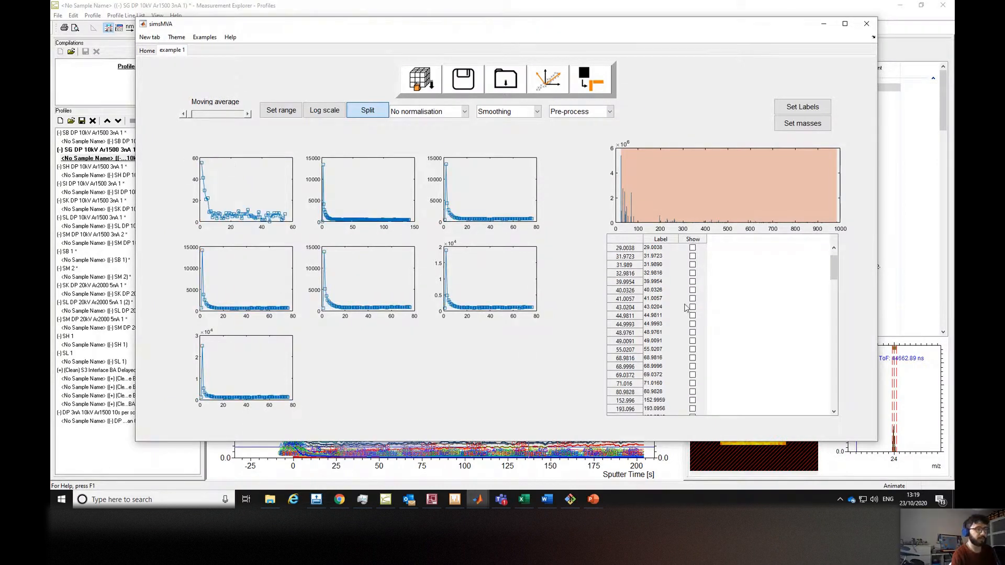
click(692, 299)
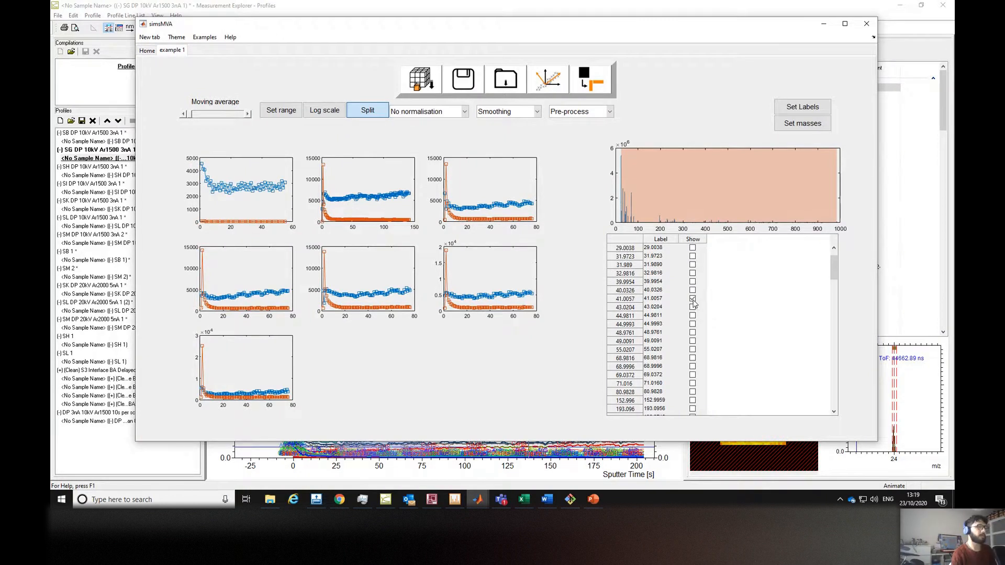
click(692, 306)
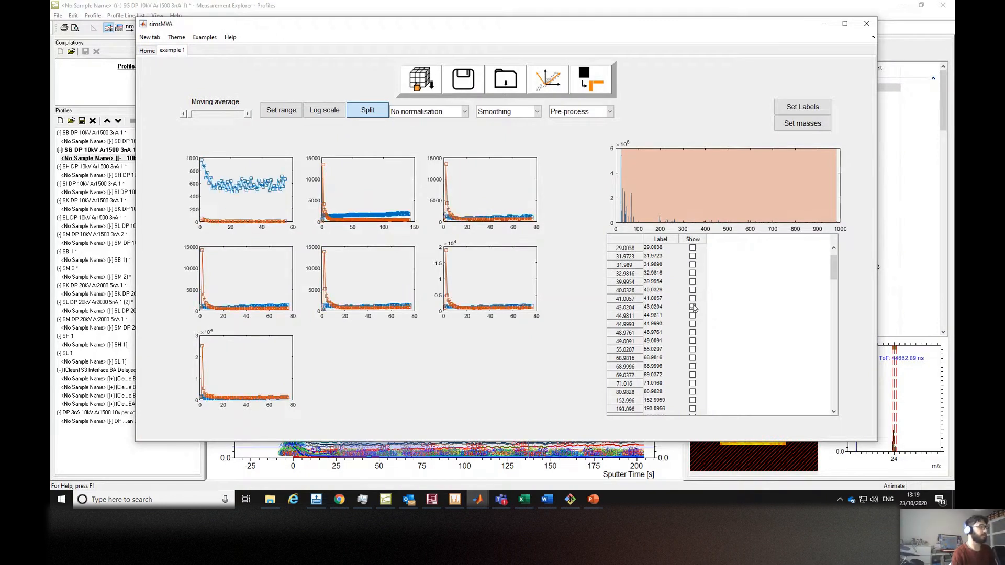
click(693, 383)
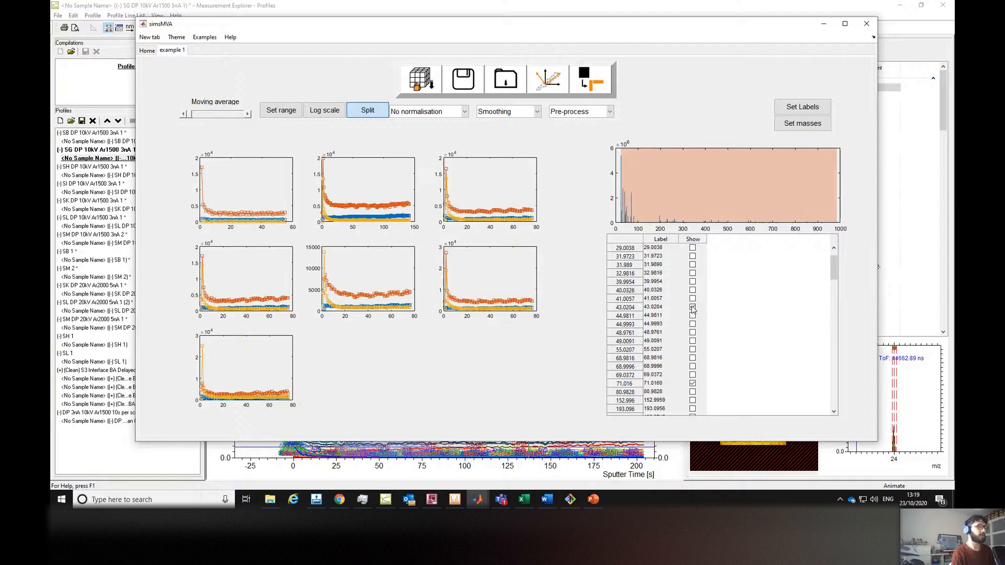
click(693, 308)
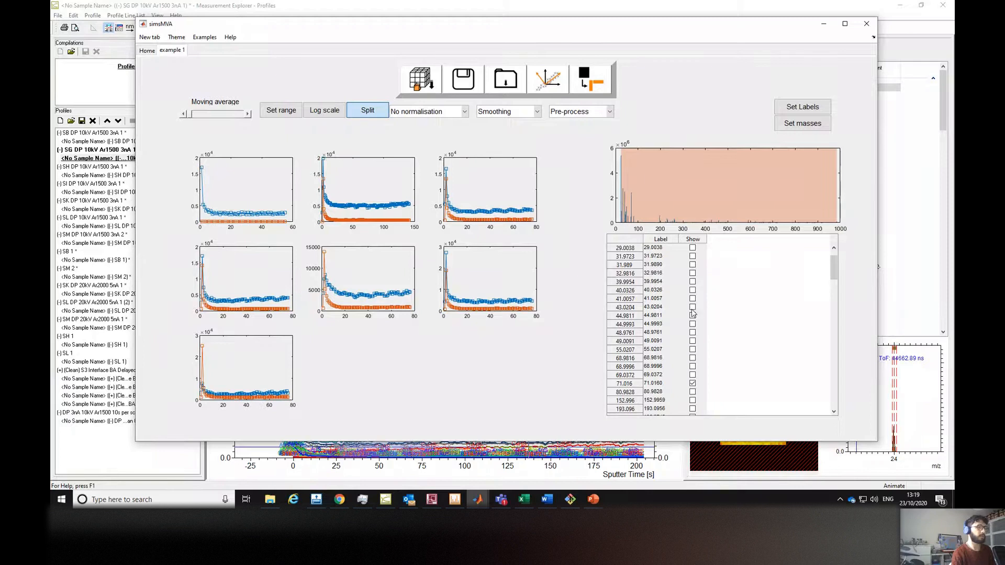
click(693, 375)
click(692, 385)
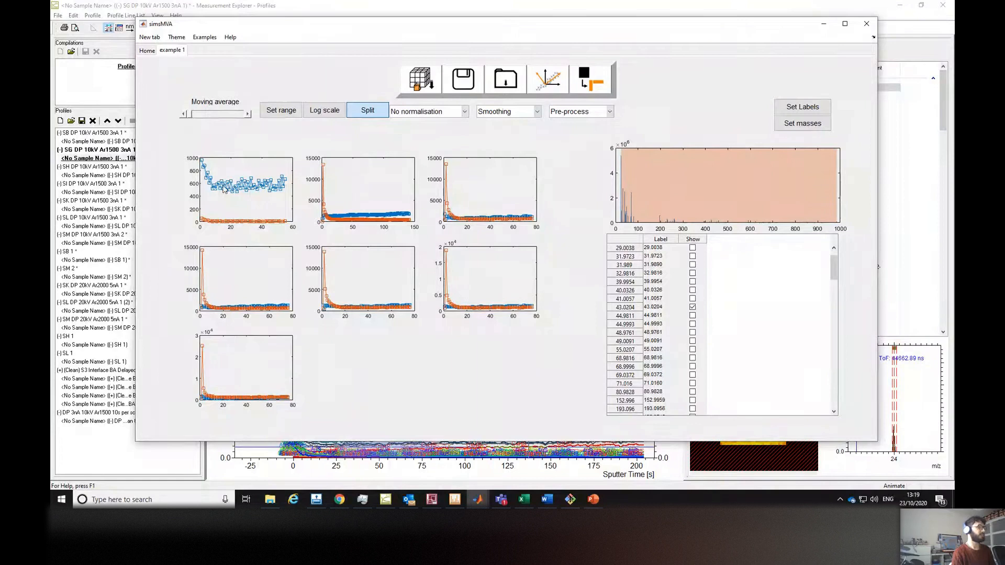
click(368, 115)
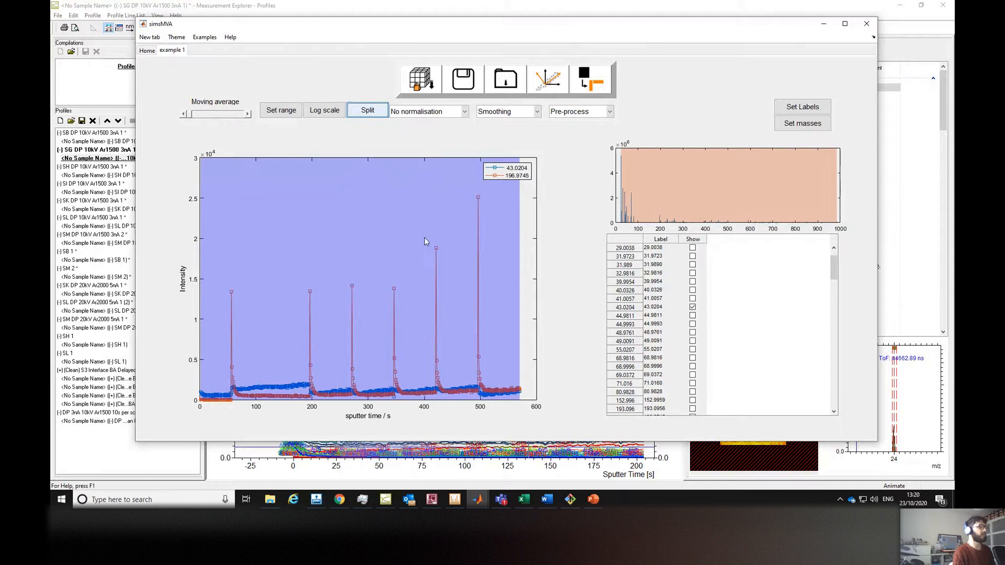
Split the profiles into per-sample panels and merge them back into one plot.
click(367, 115)
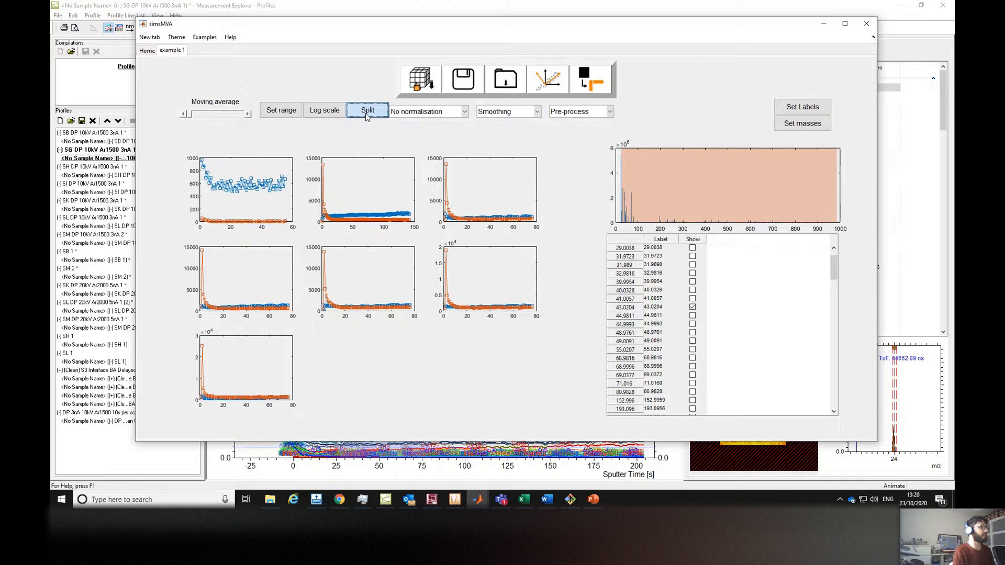
click(366, 115)
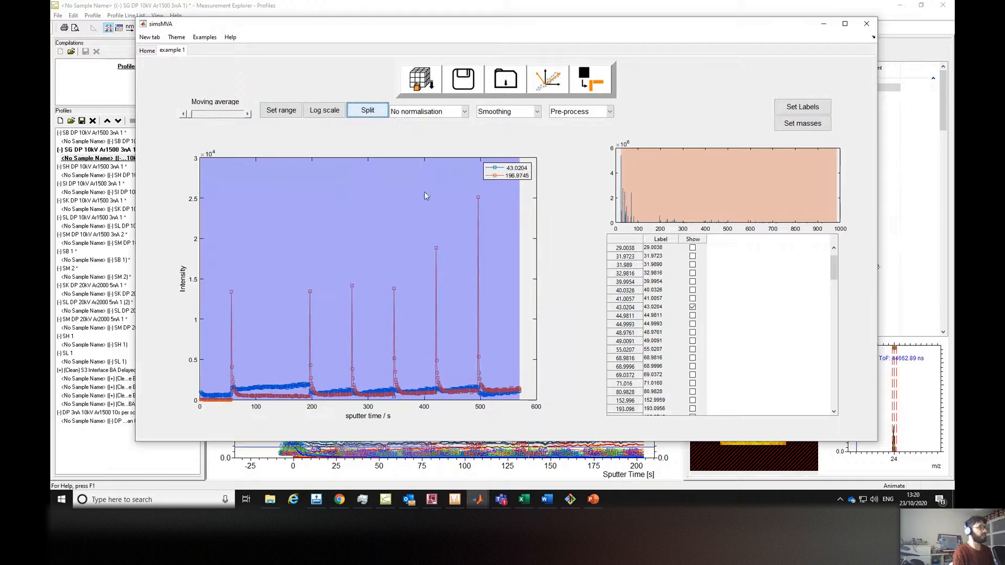
Increase the moving average smoothing step by step, then slide it back to zero.
click(248, 115)
click(249, 115)
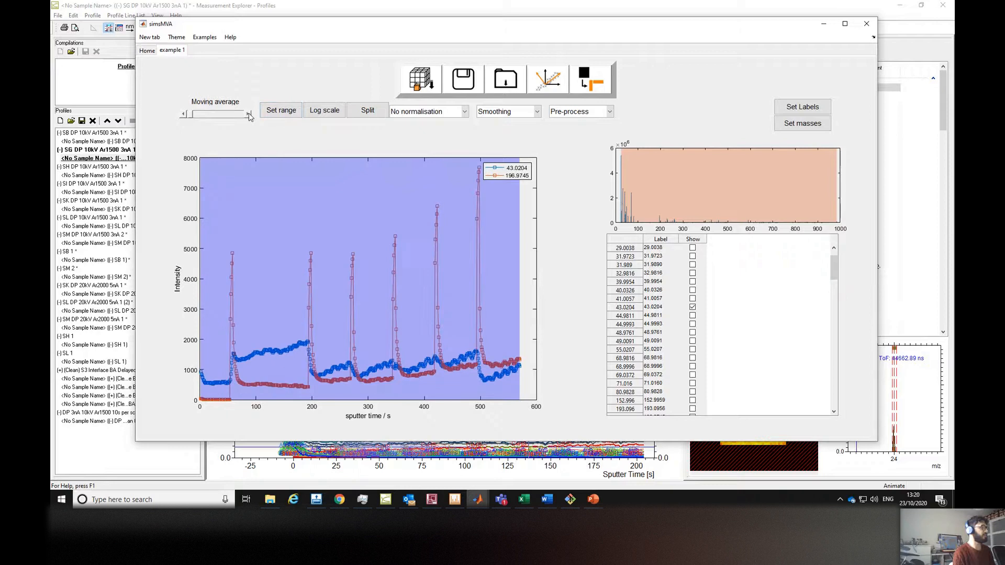
click(249, 116)
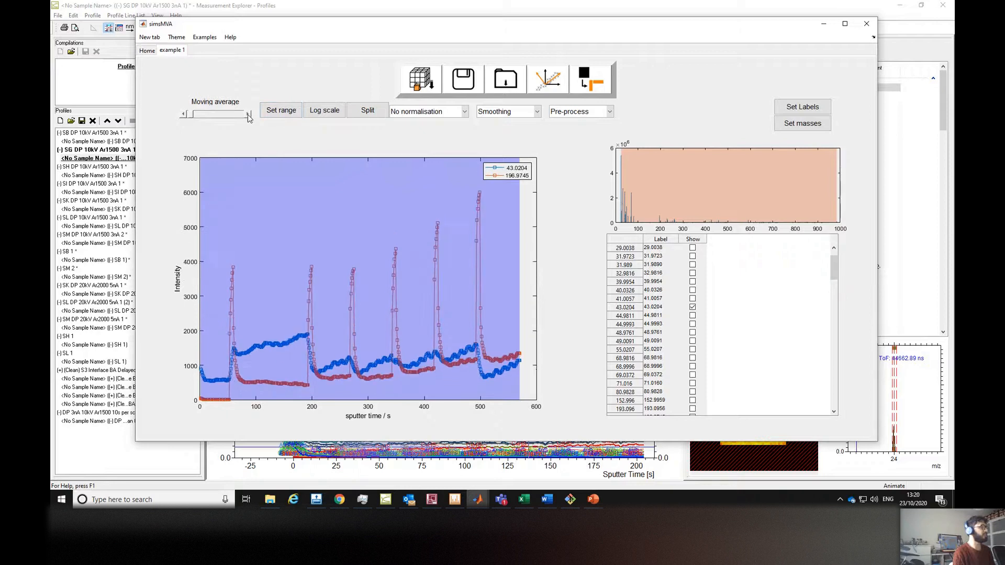
click(249, 115)
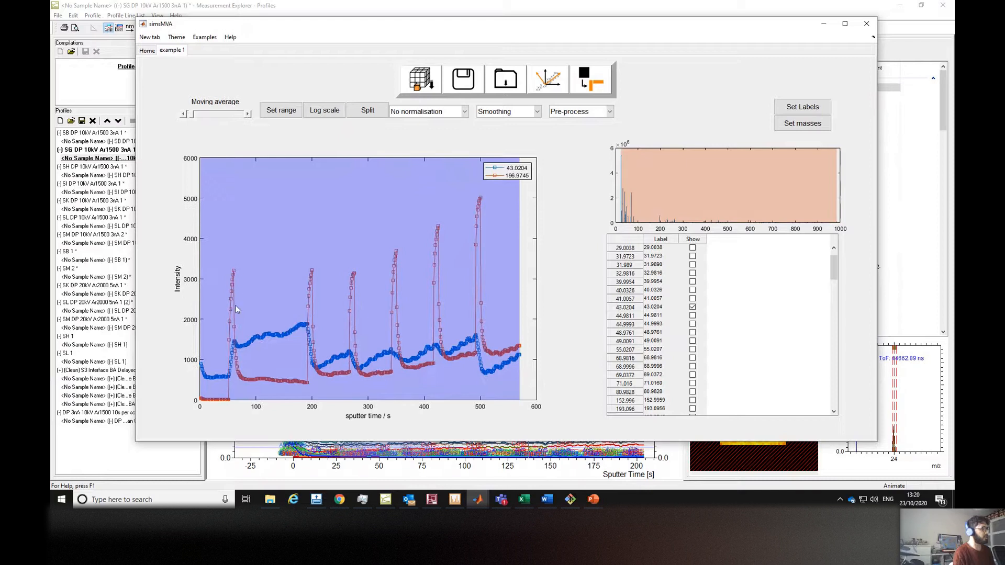
click(248, 115)
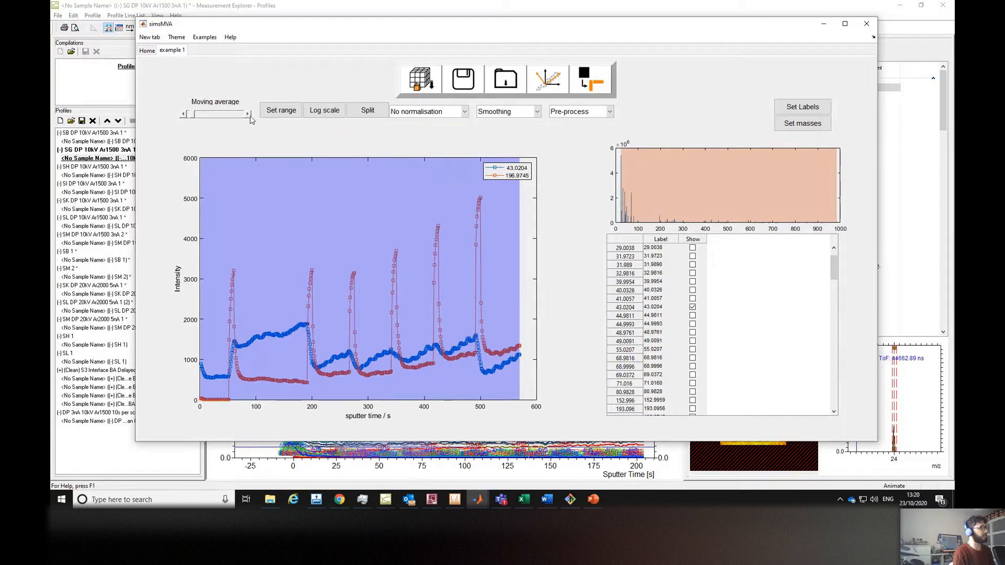
click(248, 116)
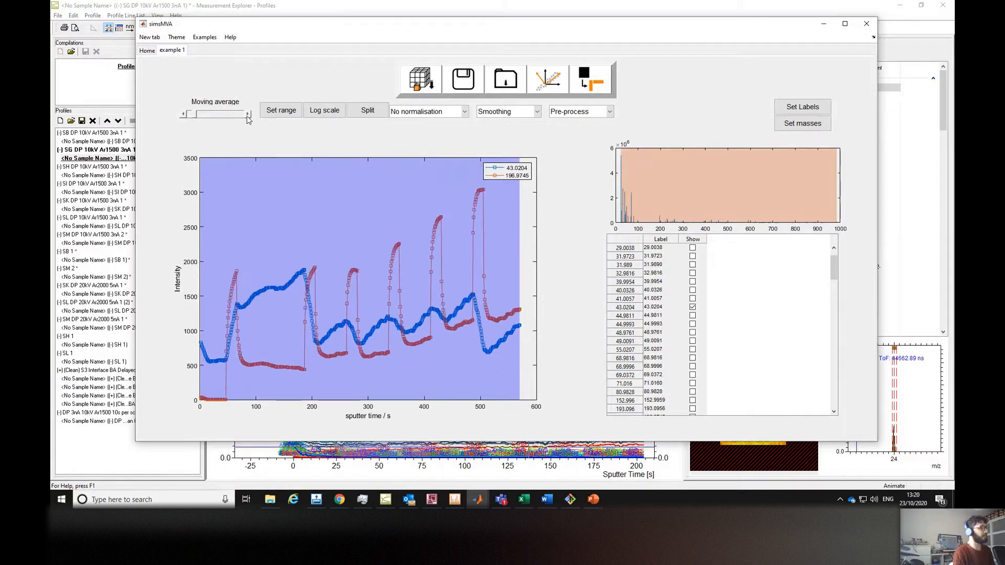
drag(193, 115, 185, 118)
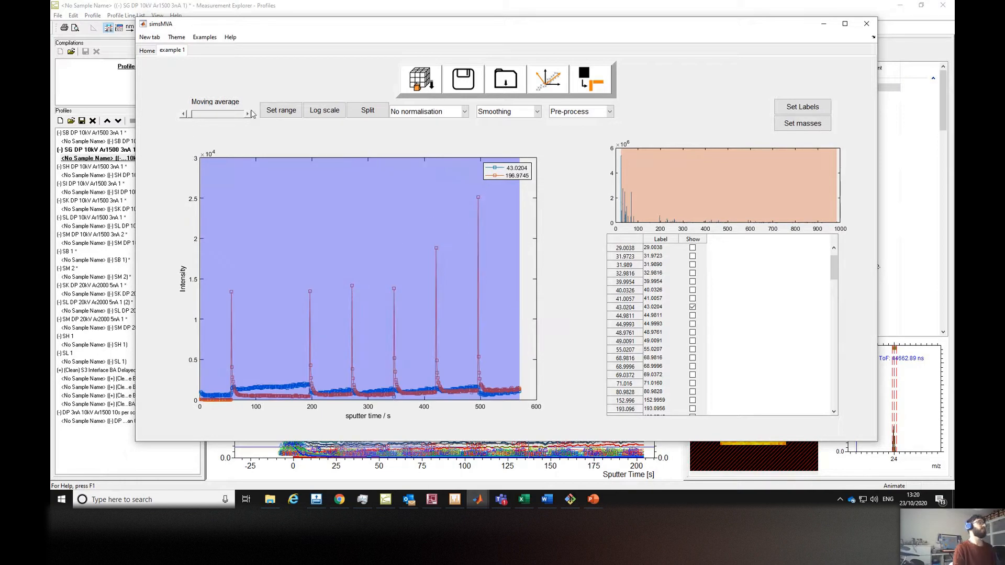
Normalise the profiles by sum.
drag(410, 31, 396, 29)
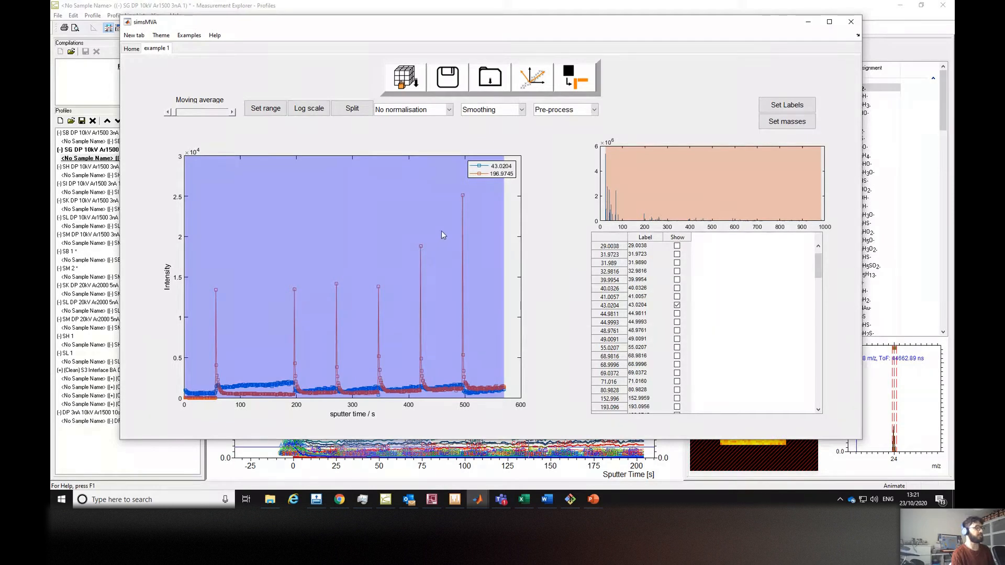
click(435, 113)
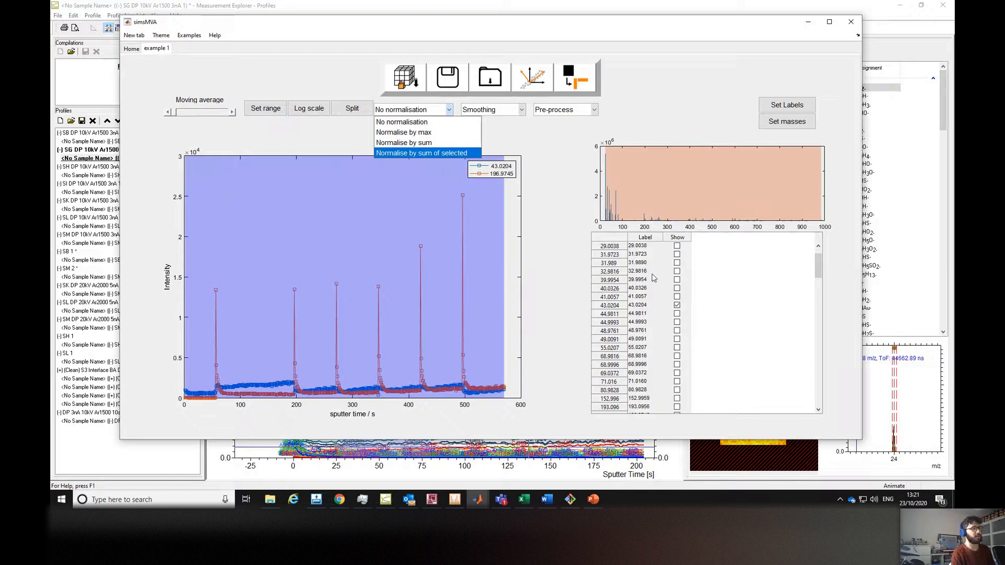
click(423, 142)
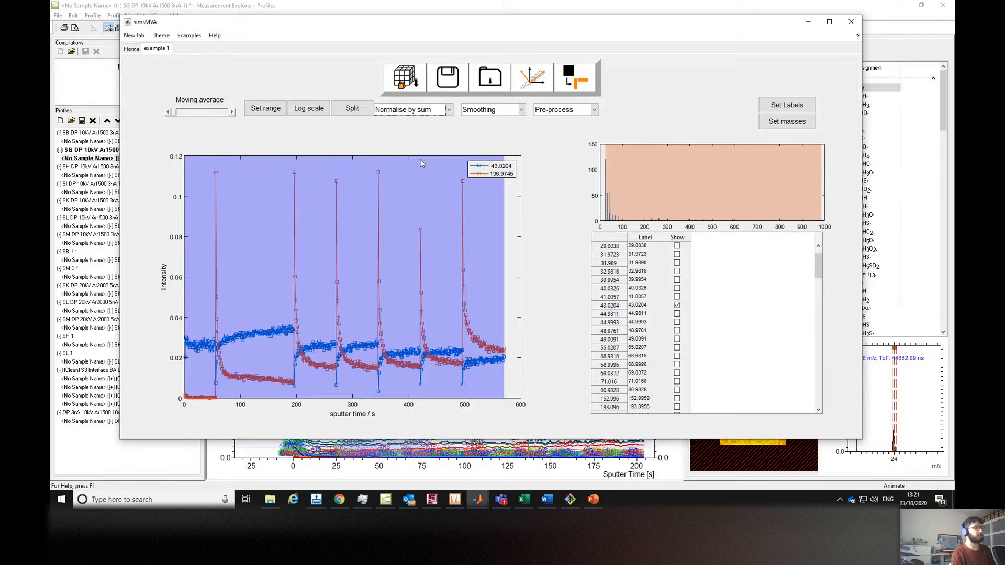
Switch the normalisation to normalise by sum of selected.
click(449, 111)
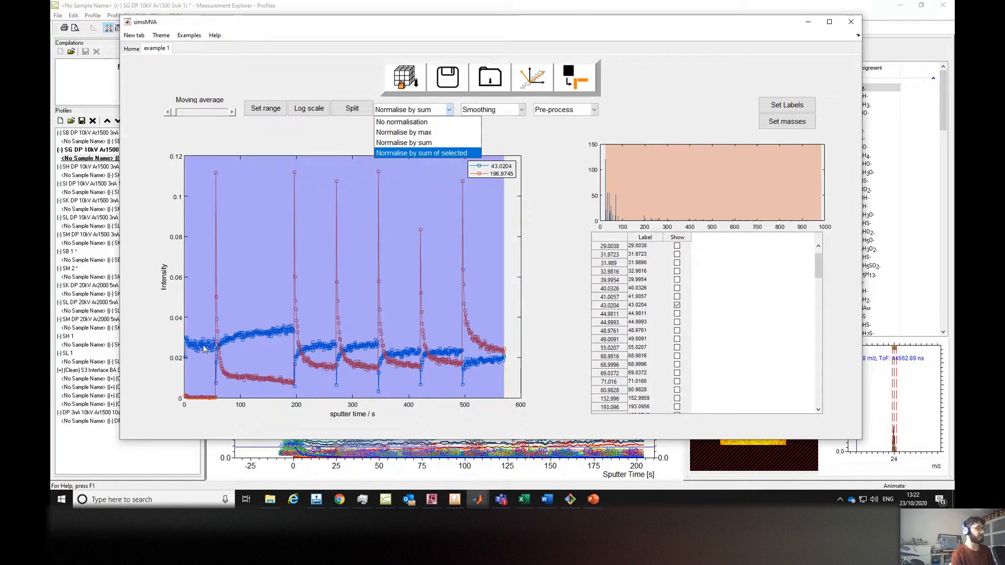
click(442, 154)
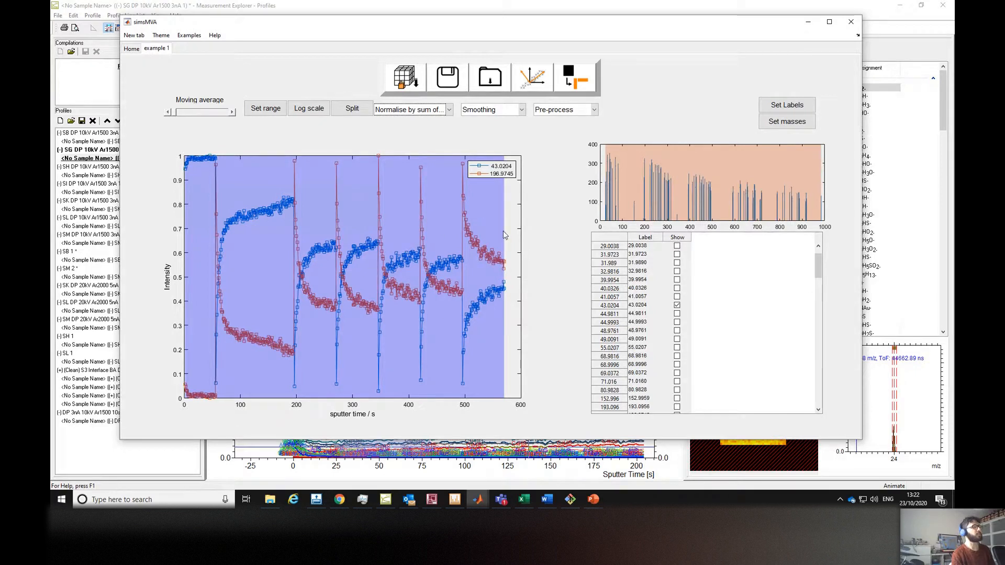
Show the 24.0004 peak in the split per-sample panels, then merge them back into one plot.
click(352, 113)
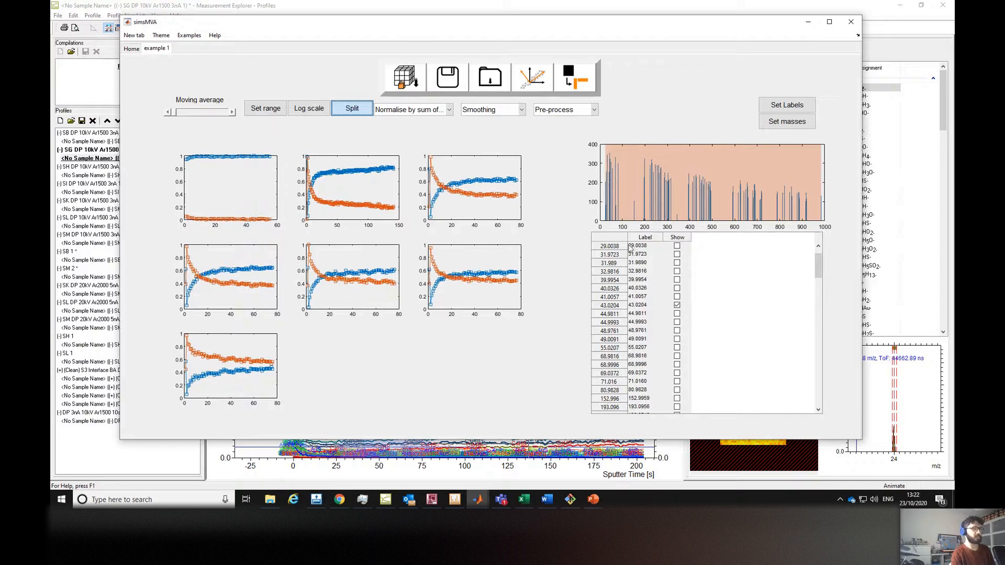
scroll(702, 289, up, 1)
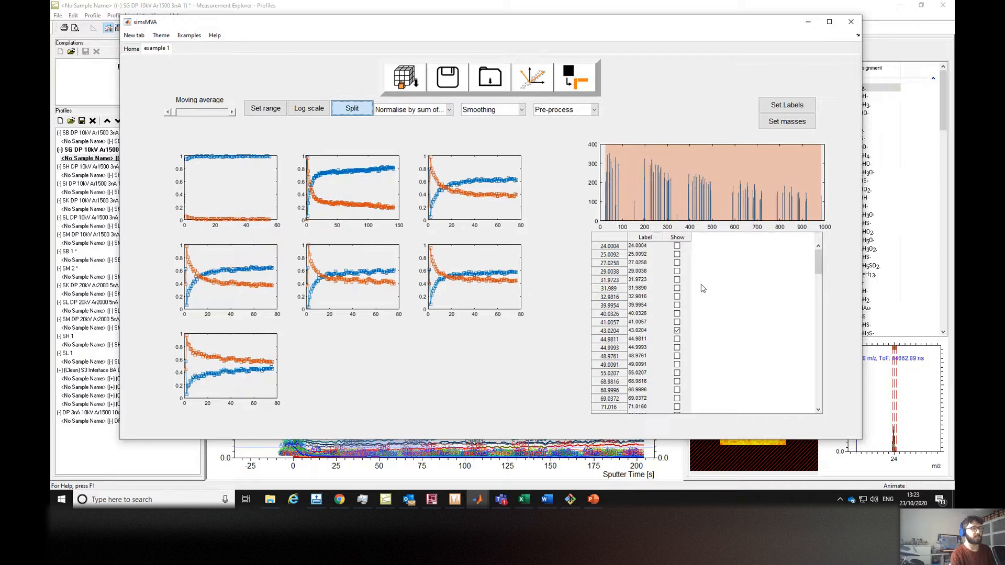
click(677, 246)
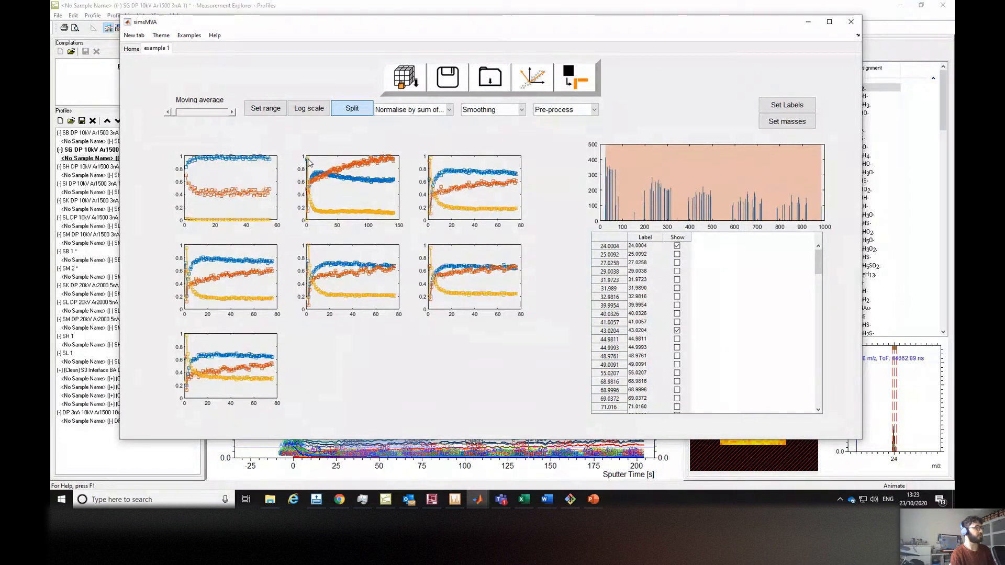
click(362, 115)
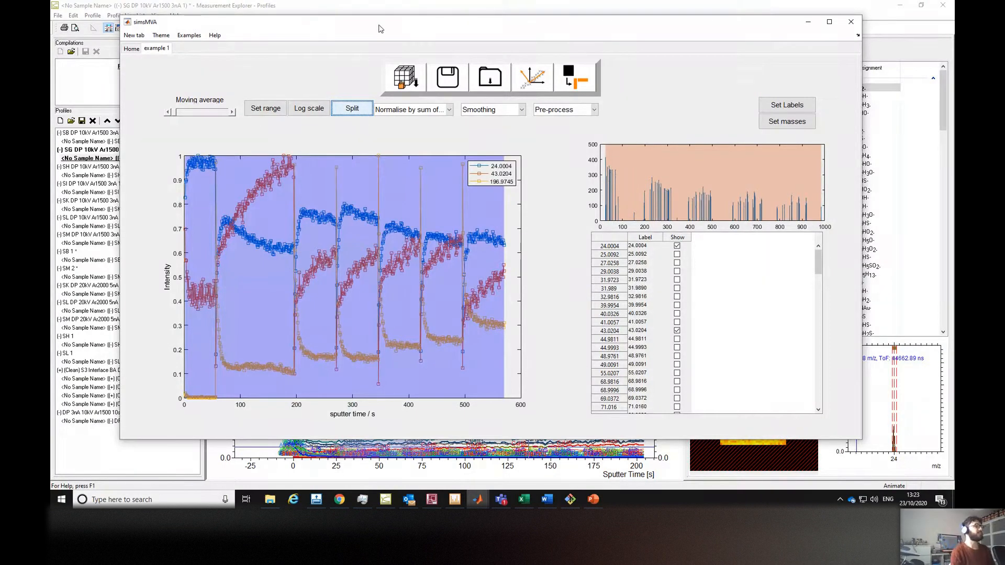
Normalise the profiles by sum and set the pre-processing to Poisson scaling.
click(413, 115)
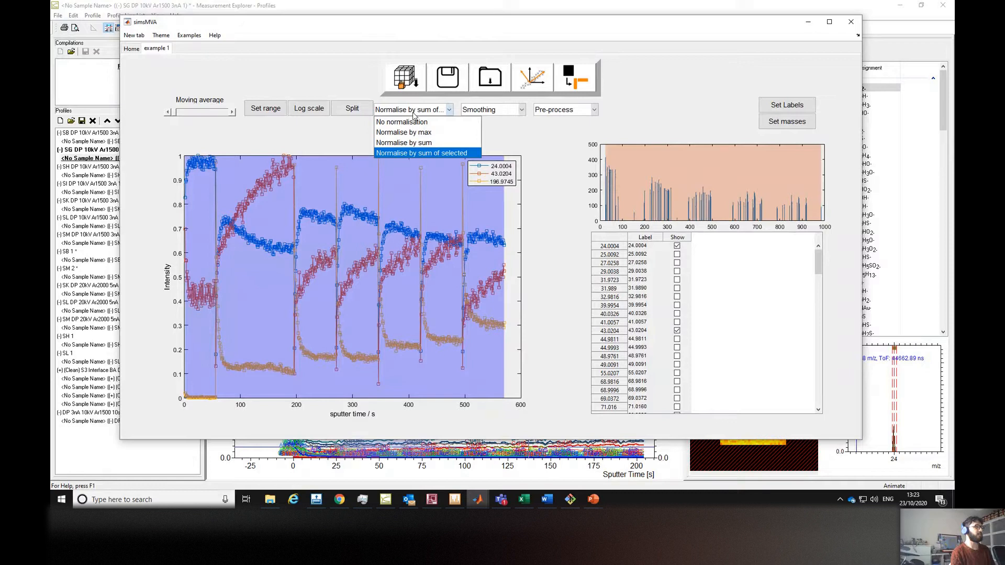
click(429, 144)
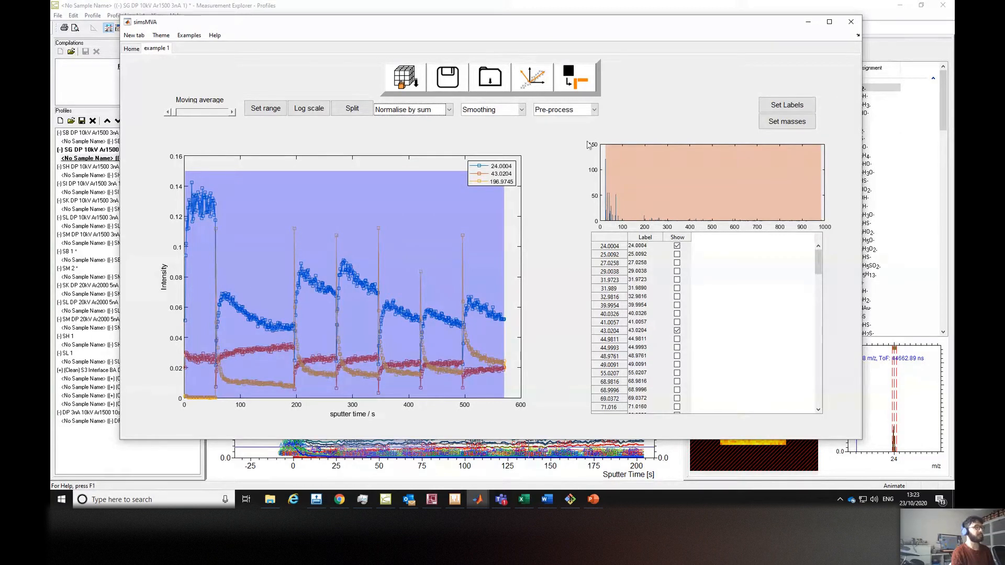
click(595, 111)
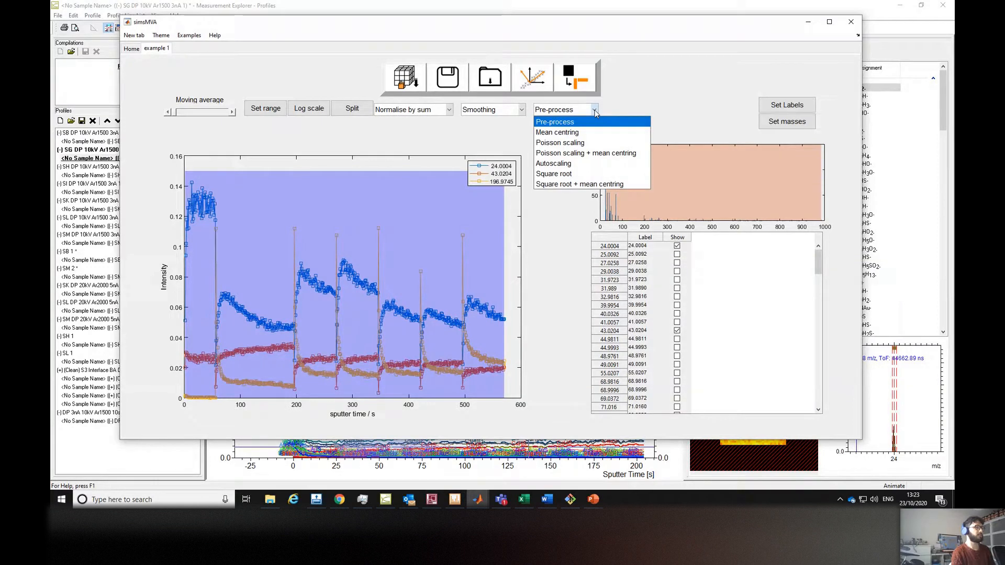
click(595, 143)
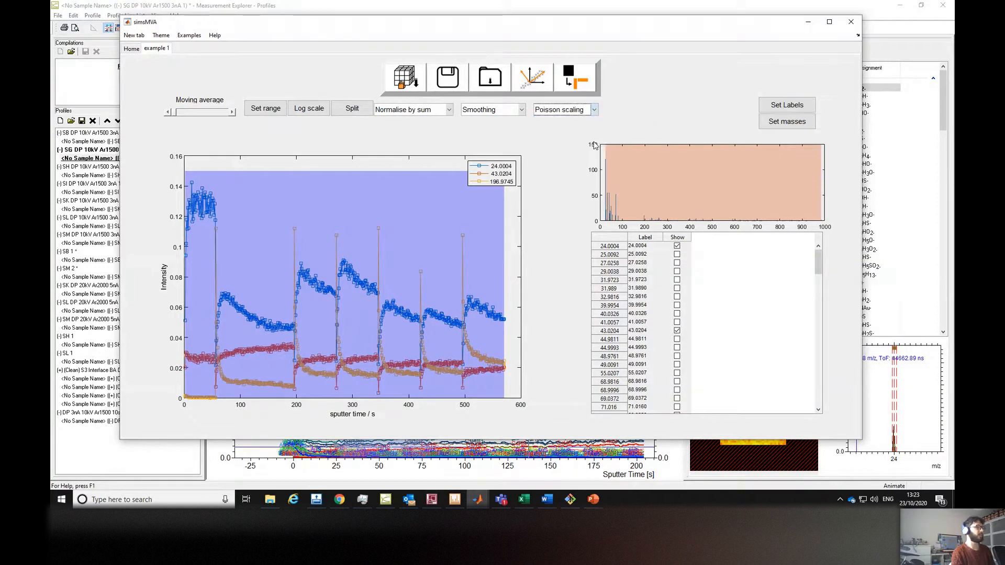
Run NMF with the Multiplicative (Poisson) algorithm, 3 endmembers and 100 iterations.
click(584, 81)
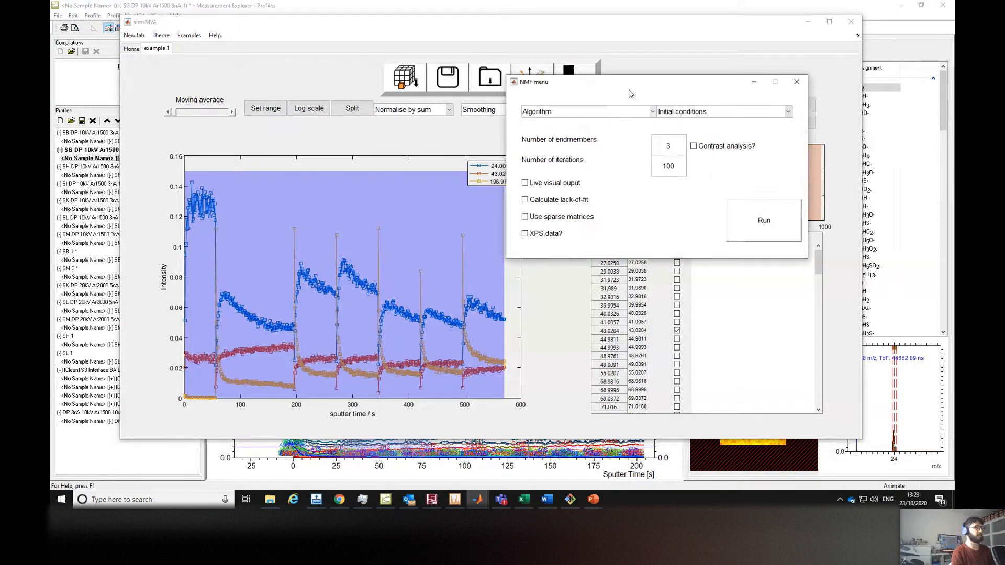
click(668, 140)
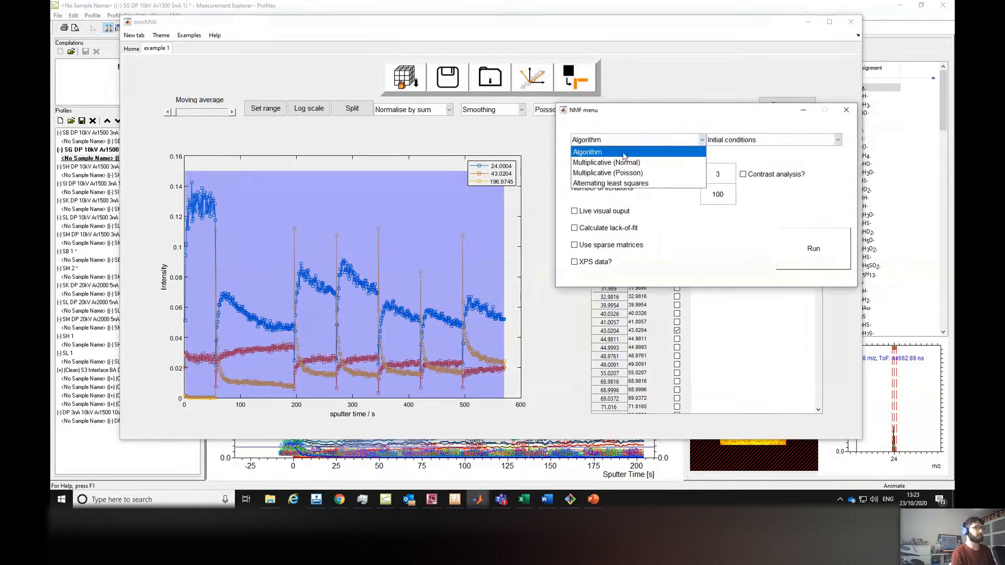
click(625, 173)
click(720, 173)
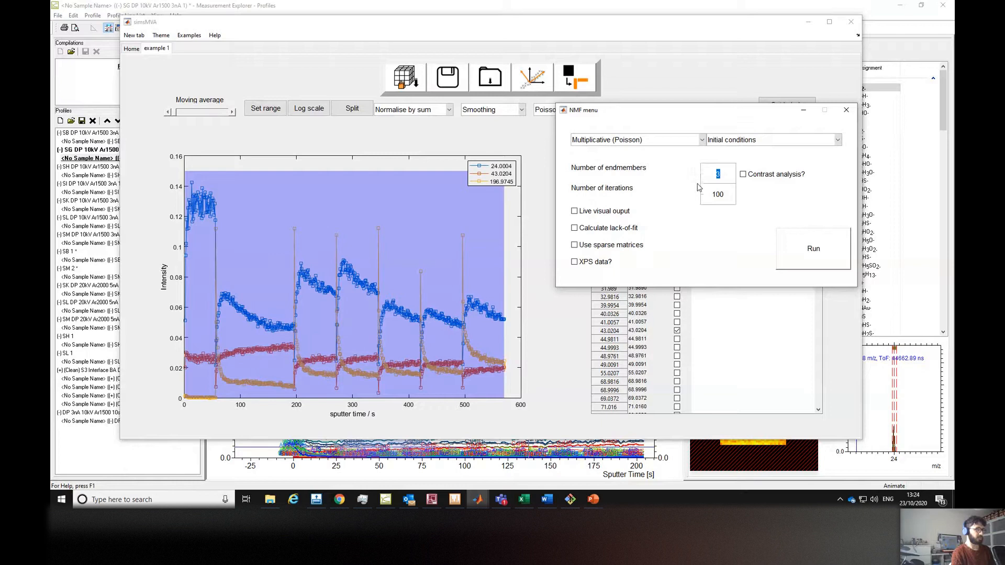
drag(716, 196, 708, 194)
click(785, 246)
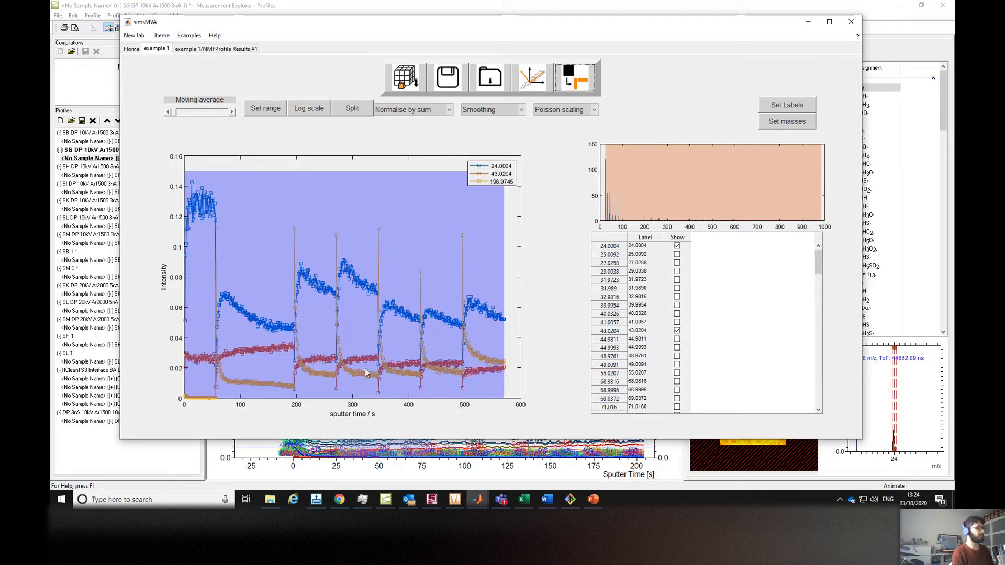
Open the NMF profile results tab, browse the endmember spectra, and show the PC2 and PC3 score profiles.
click(238, 51)
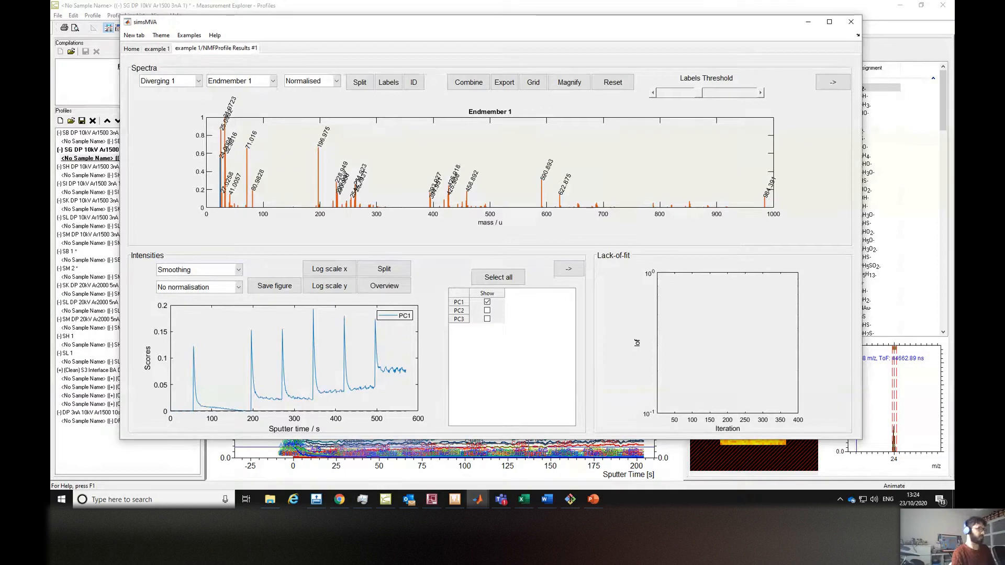
mouse_move(523, 26)
mouse_down()
mouse_move(507, 27)
mouse_move(521, 23)
mouse_up()
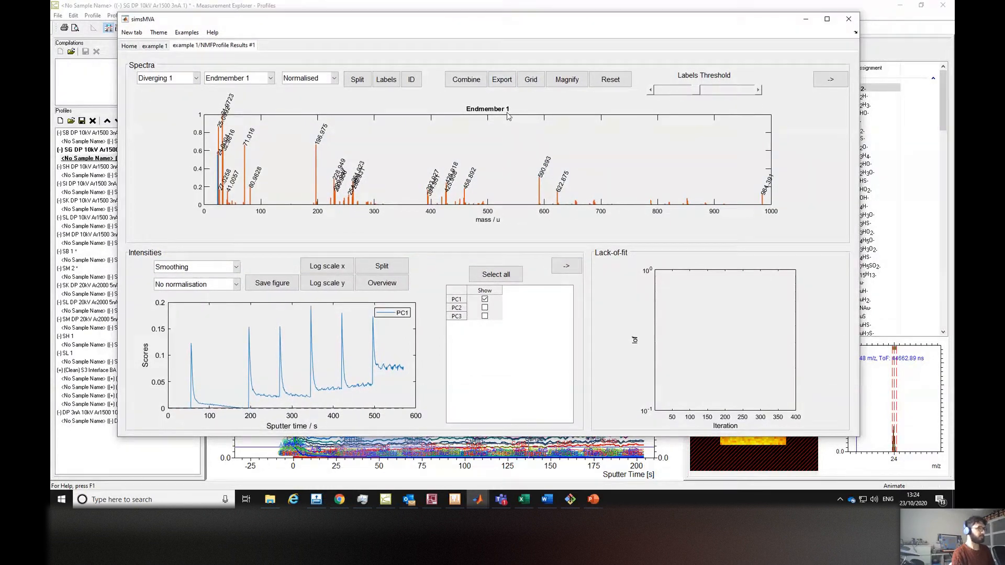
click(258, 80)
click(231, 101)
click(255, 80)
click(246, 111)
click(260, 78)
click(245, 92)
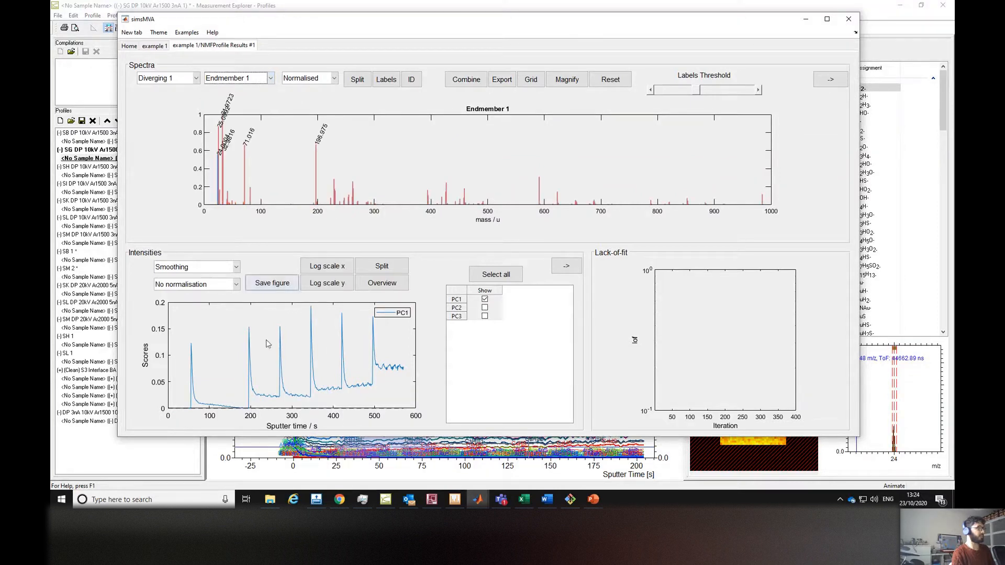
click(485, 308)
click(485, 317)
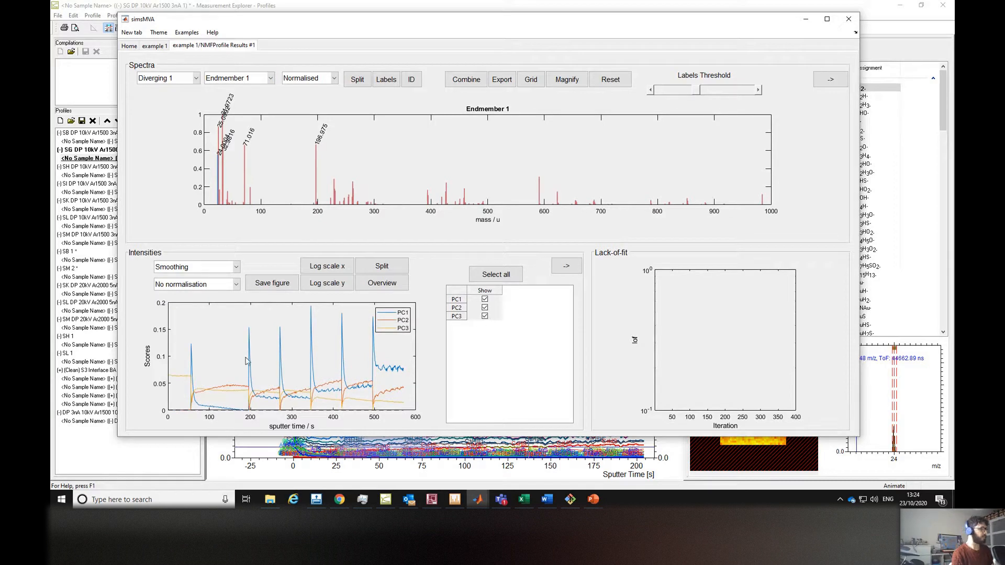
Pop the score plot out into a separate enlarged figure window and show PC1 to PC3 there.
click(567, 268)
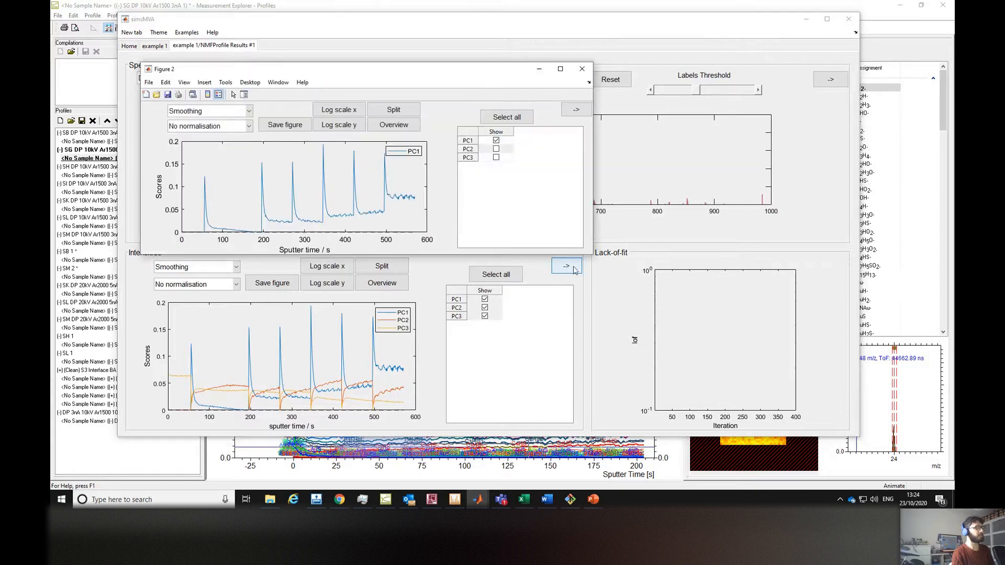
drag(594, 255, 813, 394)
drag(136, 58, 88, 25)
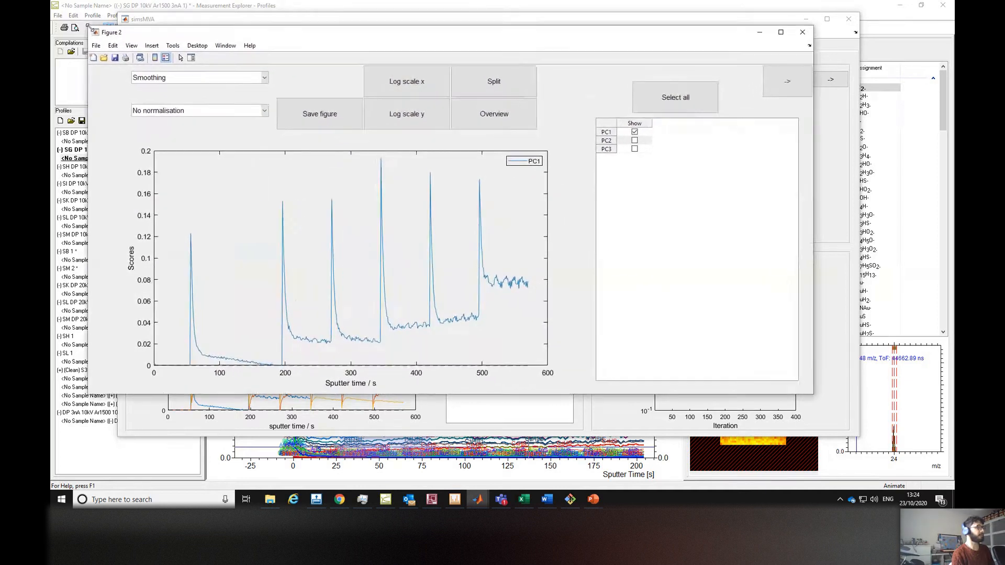
click(635, 141)
click(635, 150)
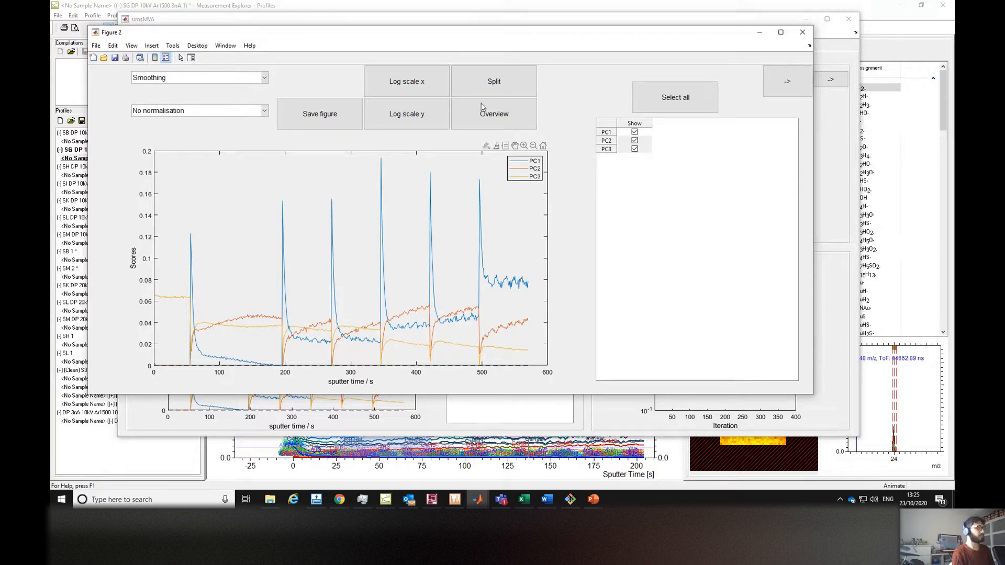
Lower the labels threshold to label more peaks in the endmember spectrum and bring the score figure forward.
click(835, 48)
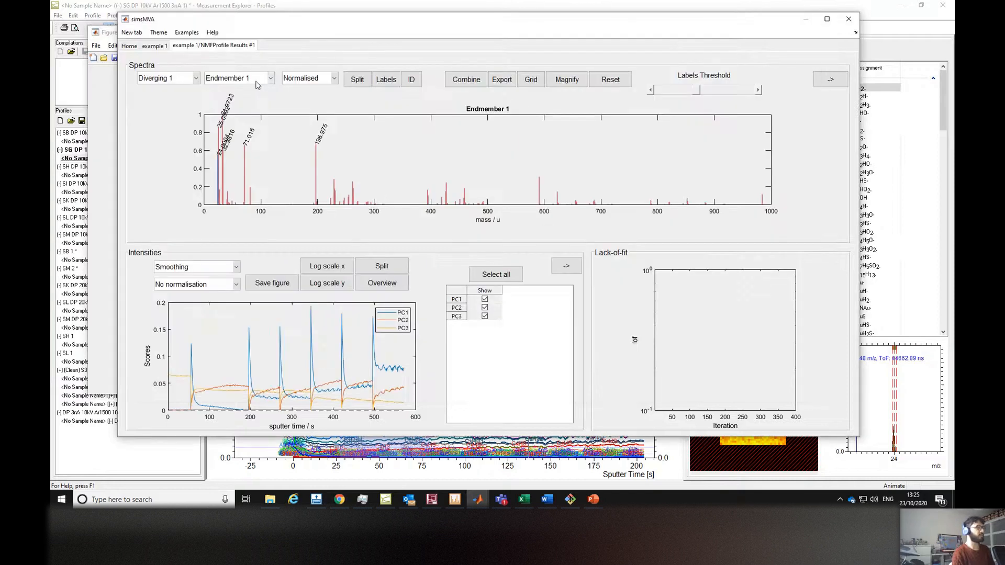
click(255, 84)
click(250, 90)
click(662, 91)
click(659, 93)
click(654, 95)
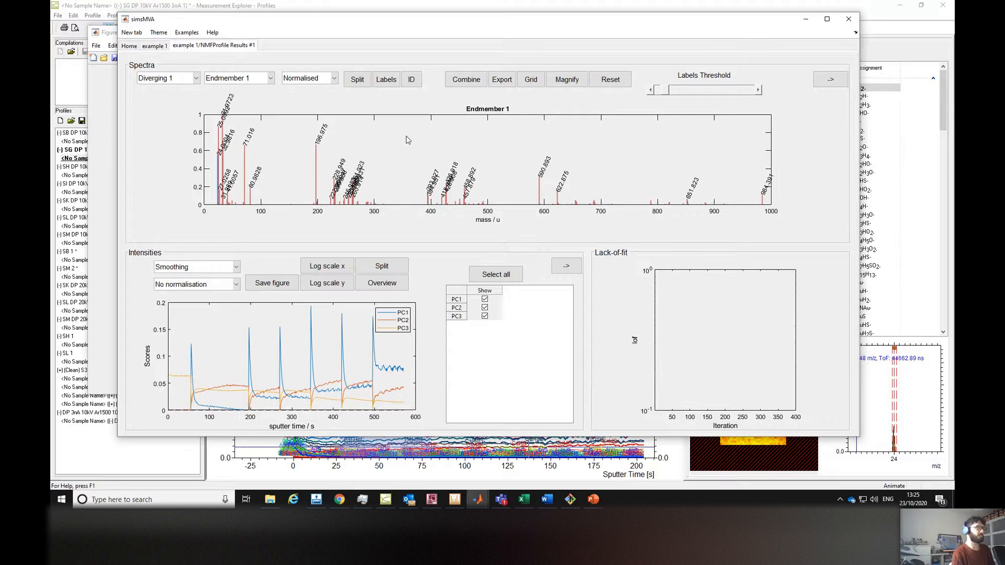
click(566, 265)
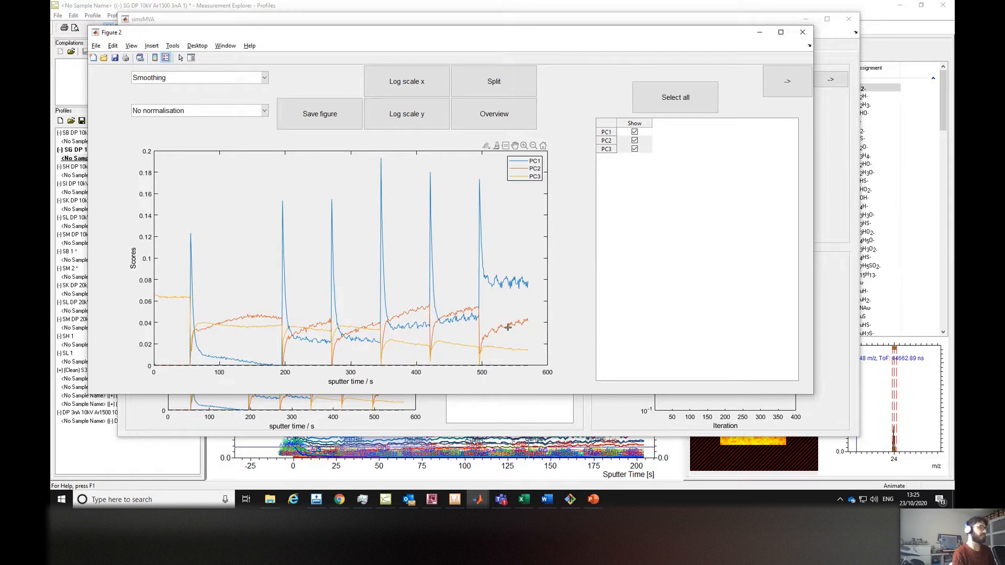
Normalise the score profiles in the enlarged figure window by sum.
mouse_move(507, 327)
drag(295, 39, 283, 41)
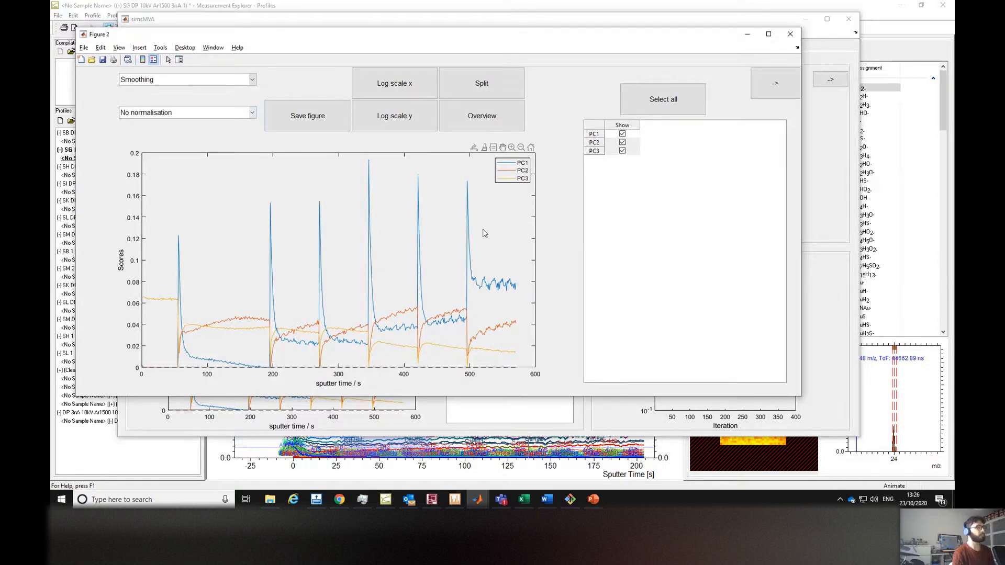
click(197, 115)
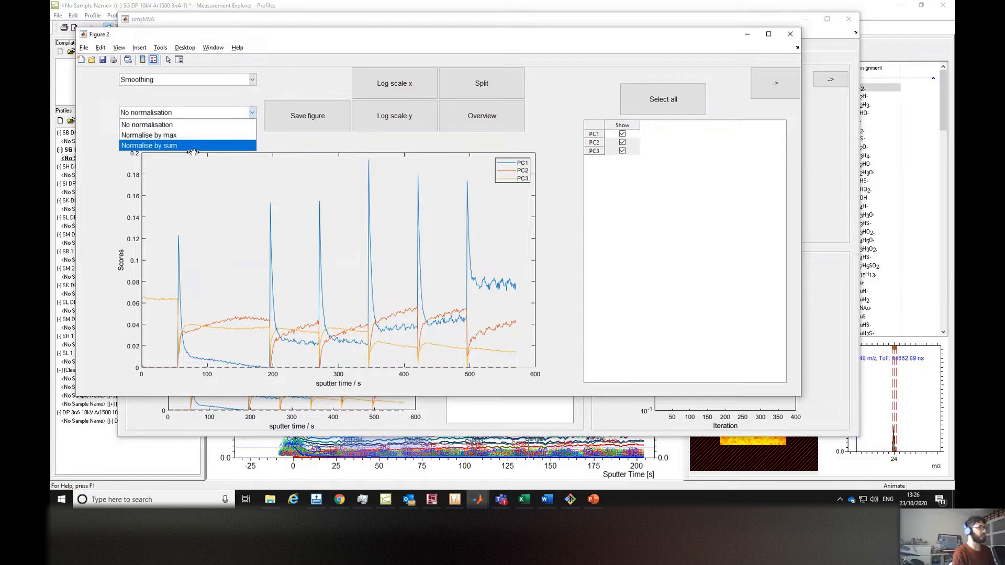
click(184, 146)
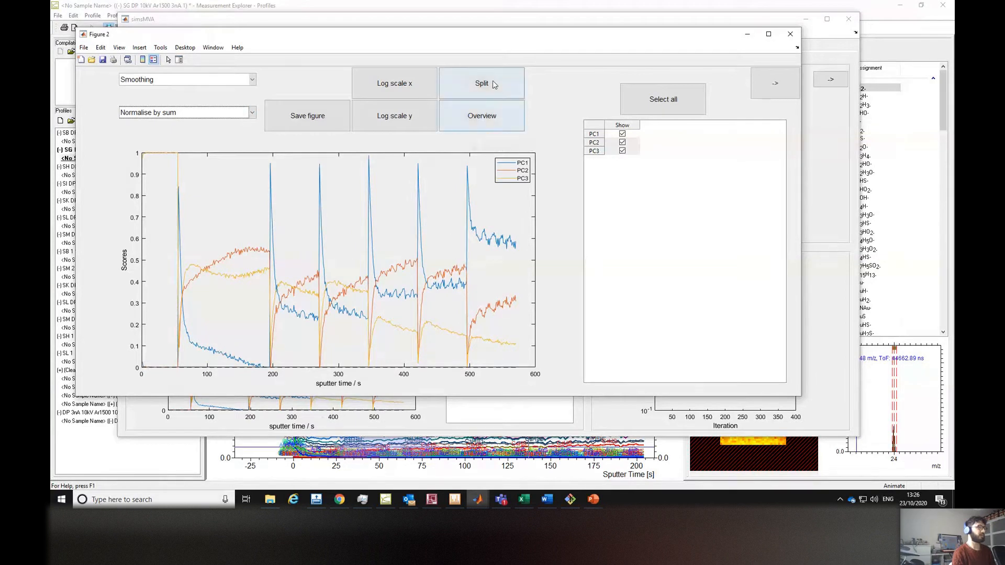
Maximise the figure window and split the score profiles into separate per-sample panels.
click(768, 34)
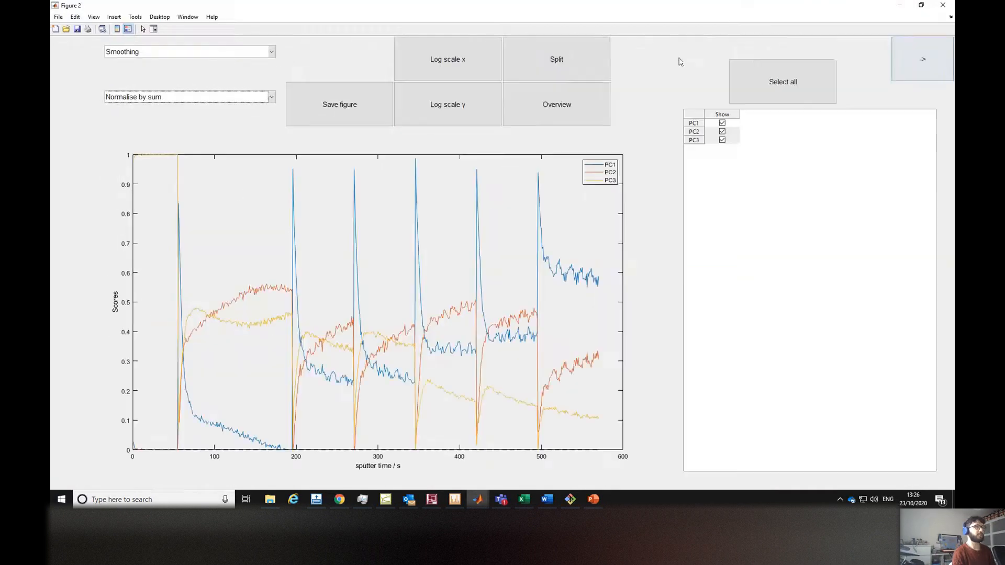
click(563, 60)
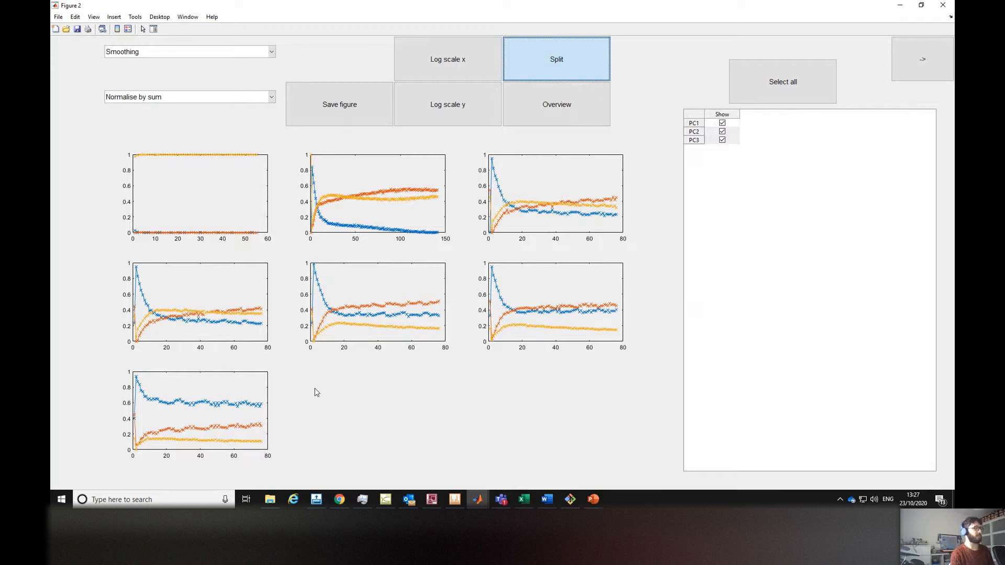
Minimise the figure and browse the Endmember 3 and Endmember 2 spectra in the NMF results.
click(901, 6)
click(254, 80)
click(248, 100)
click(248, 79)
click(249, 112)
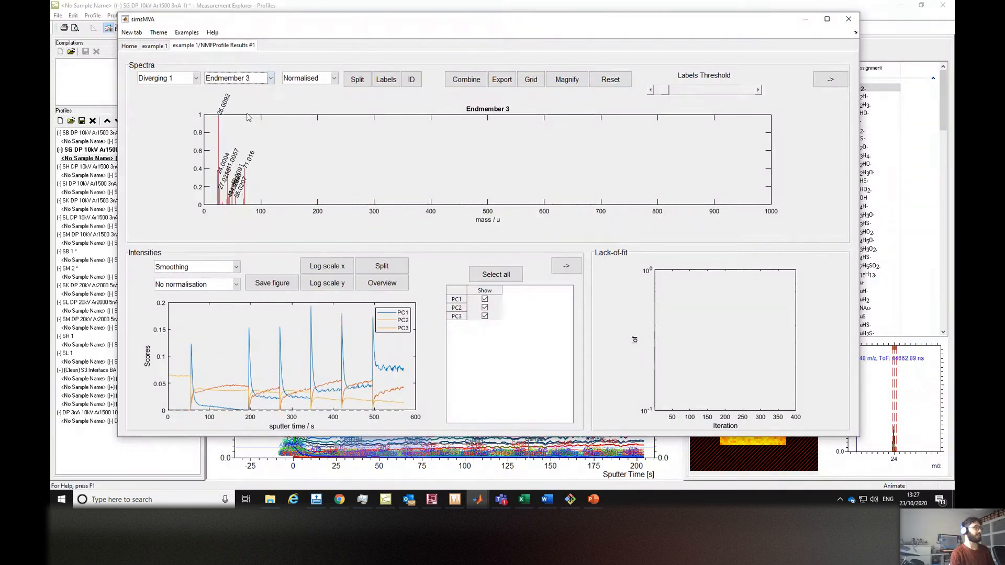
click(249, 78)
click(248, 100)
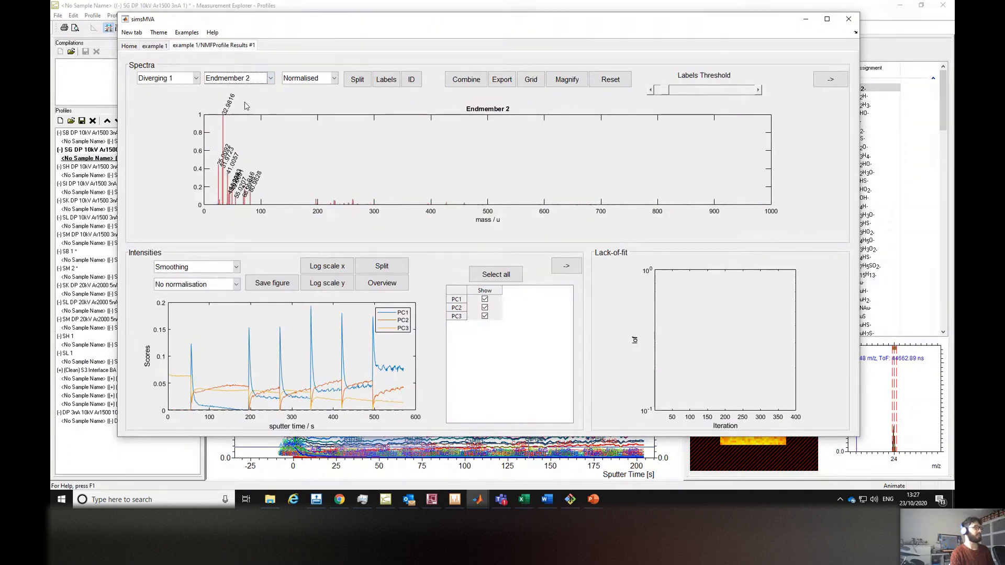
key(alt+Tab)
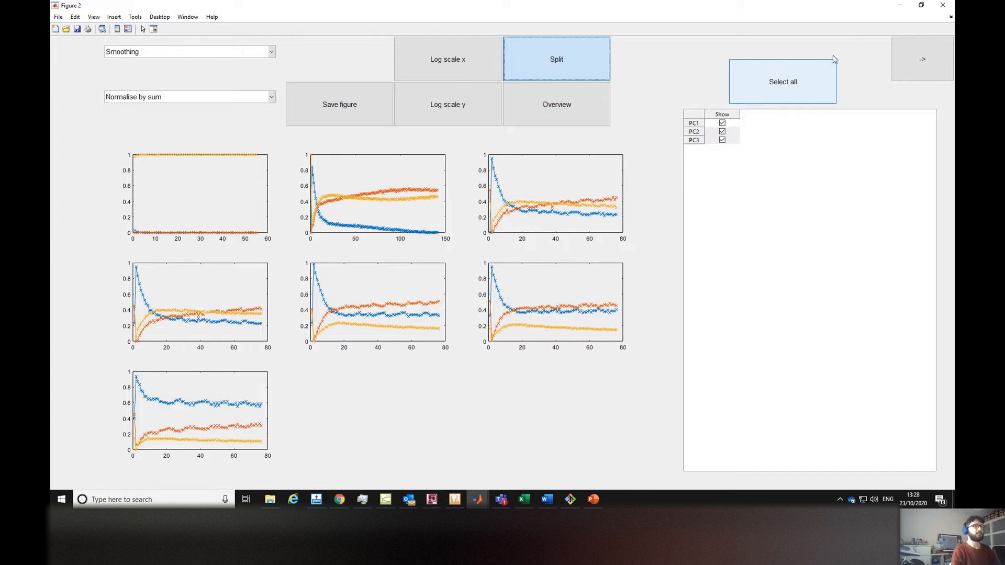
click(903, 8)
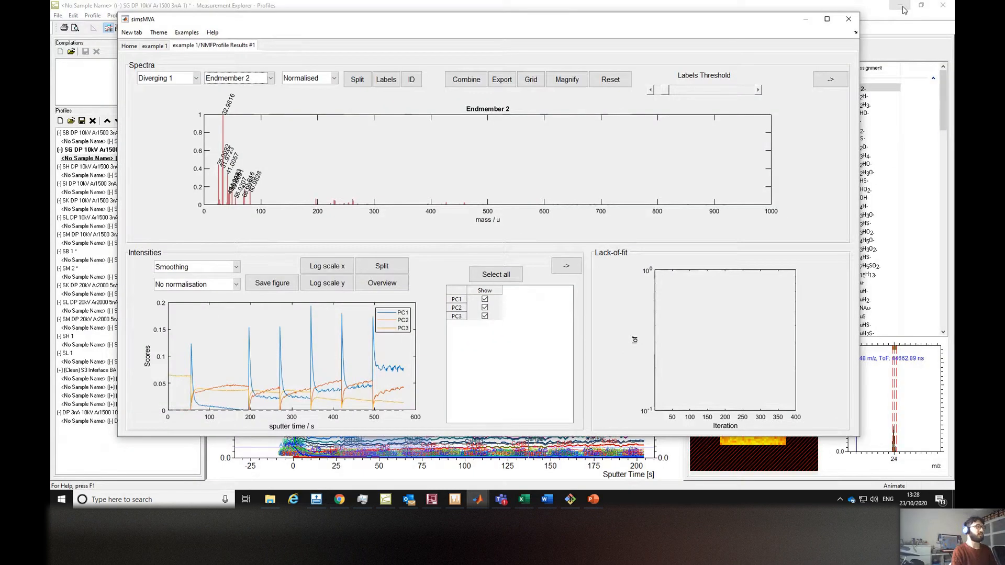
drag(478, 28, 486, 32)
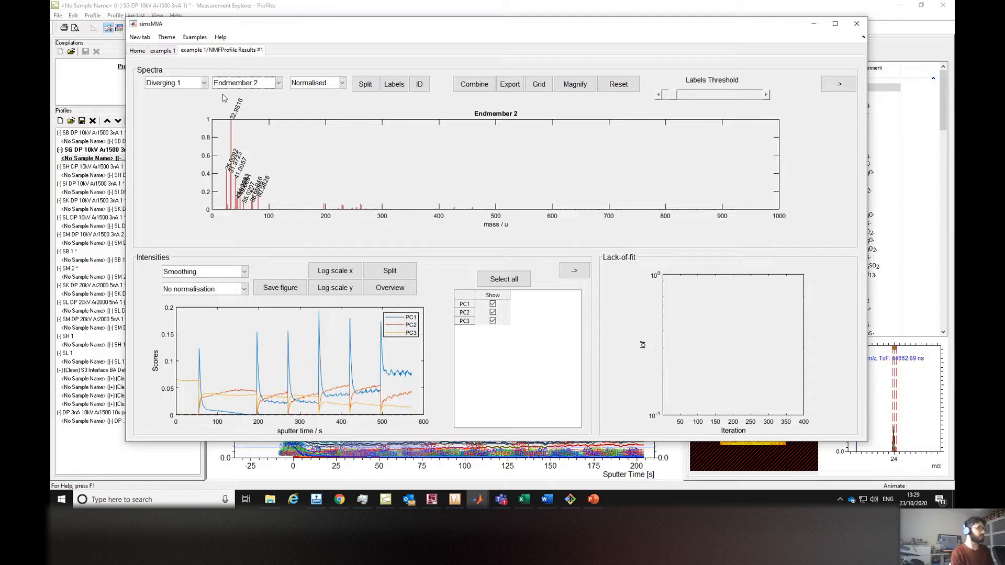
Open the NMF menu from the example 1 tab, review the algorithm options, and close it.
click(163, 51)
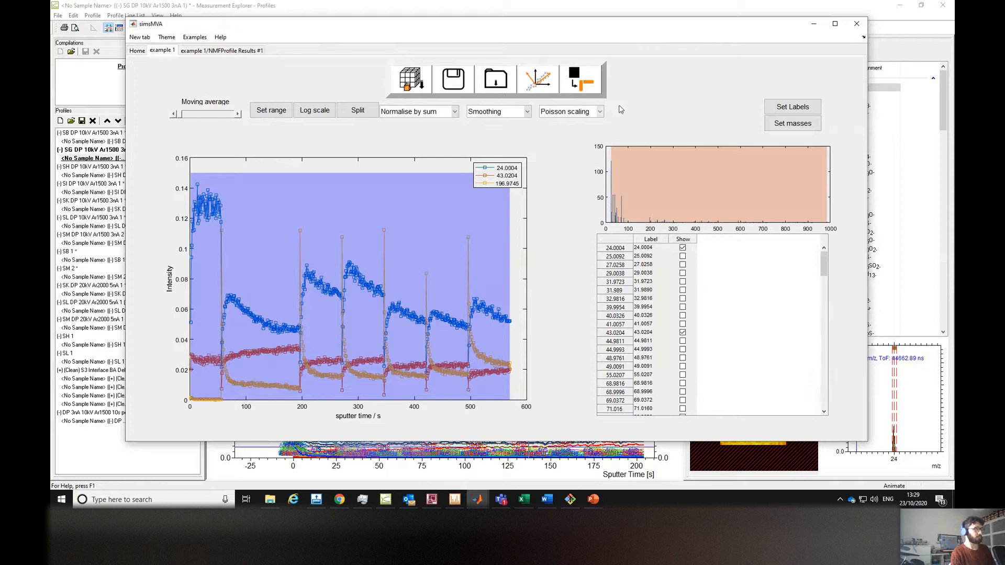
click(597, 91)
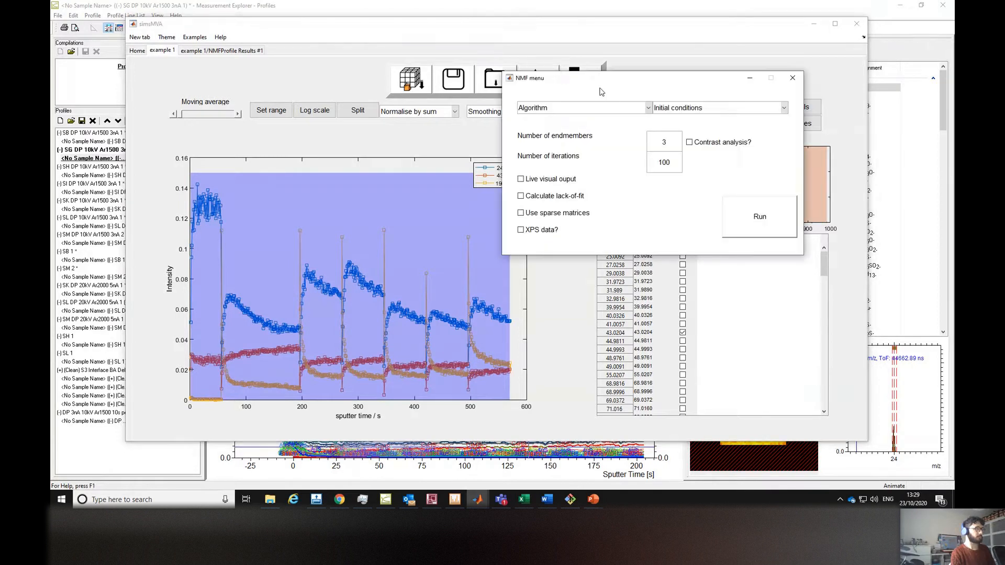
drag(632, 89, 592, 147)
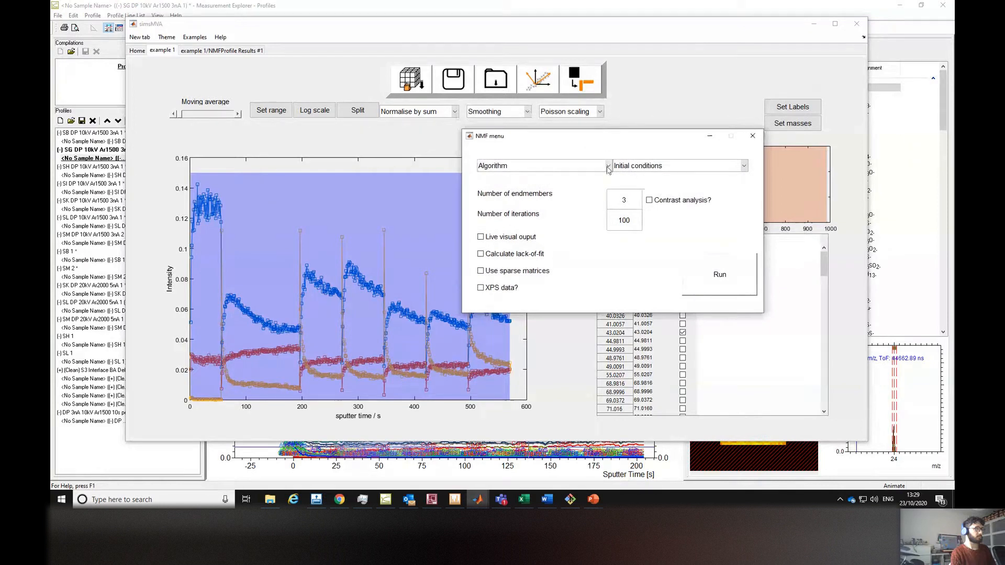
click(609, 166)
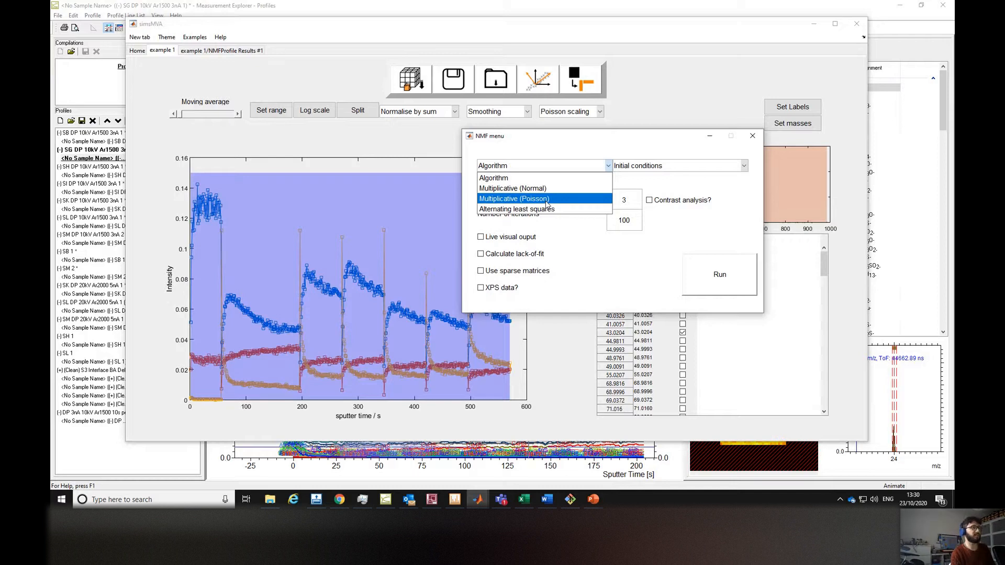
click(602, 143)
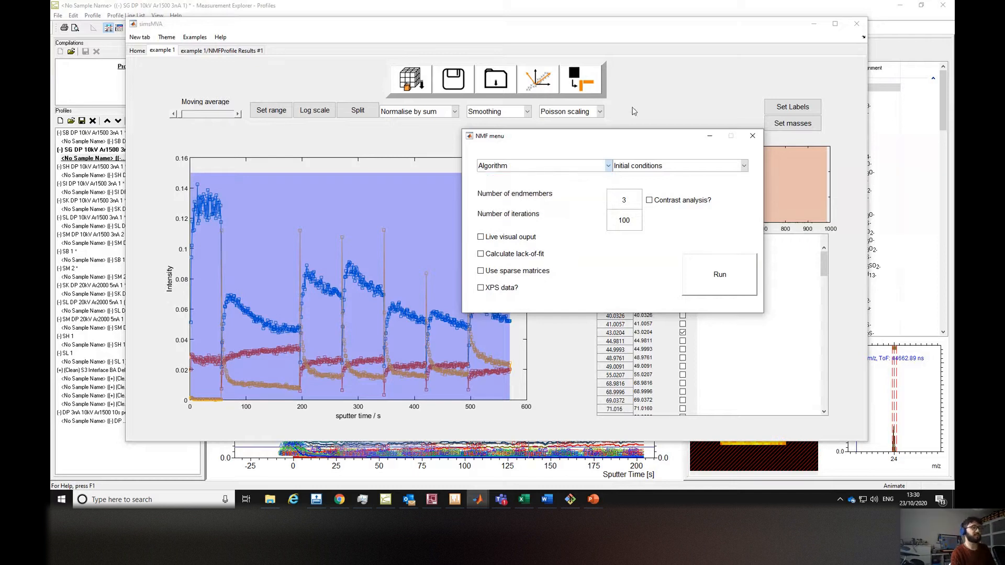
click(608, 166)
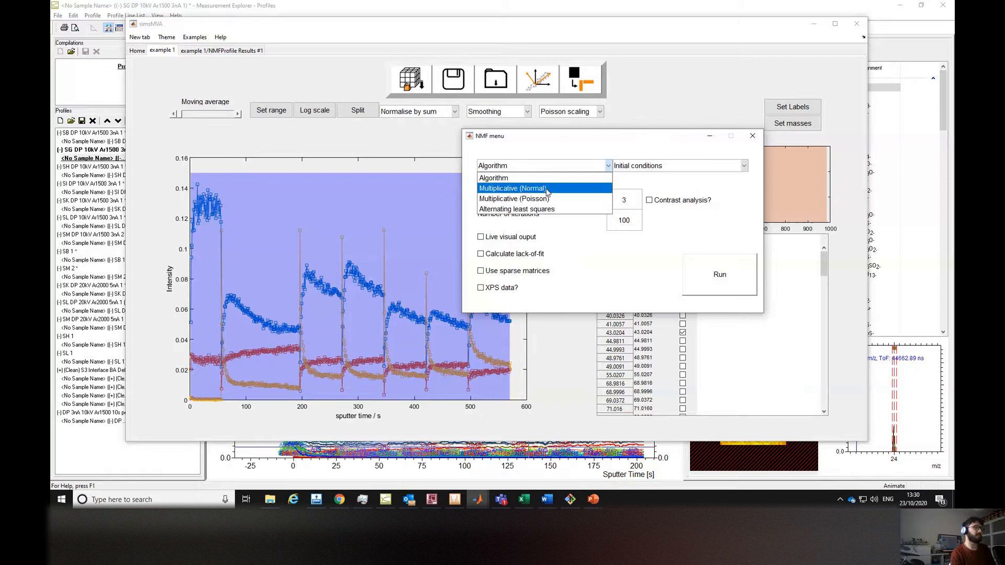
drag(659, 142, 659, 139)
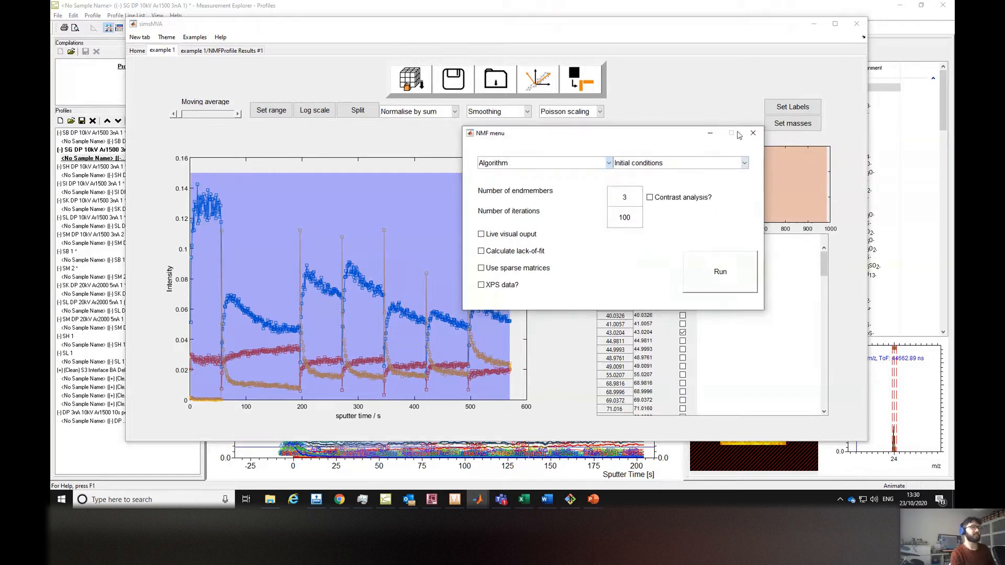
click(753, 133)
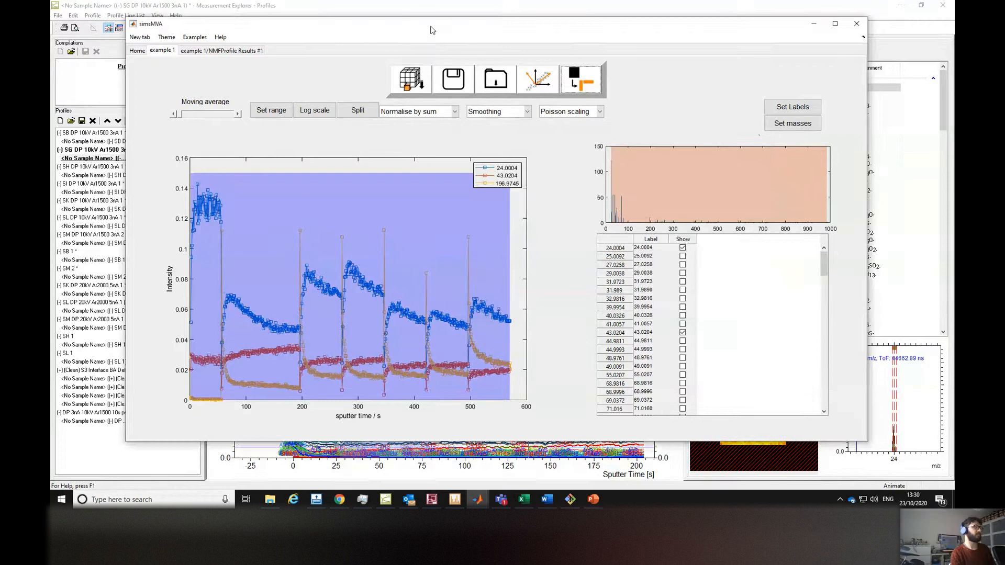
Minimise simsMVA, switch to the Measurement Explorer images view, and open the DP 3nA C Elegans 500x500 image dataset.
drag(432, 30, 457, 31)
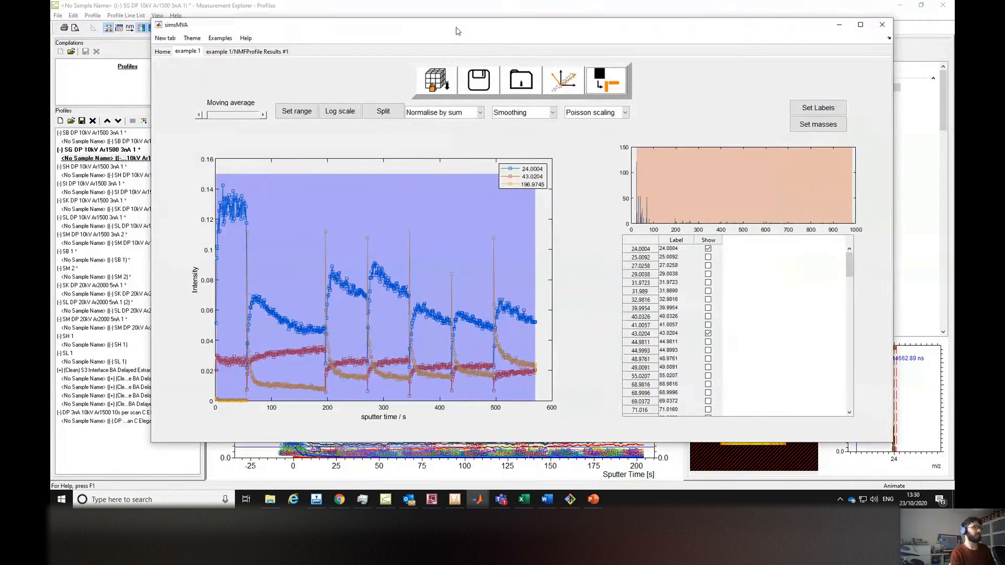
click(838, 26)
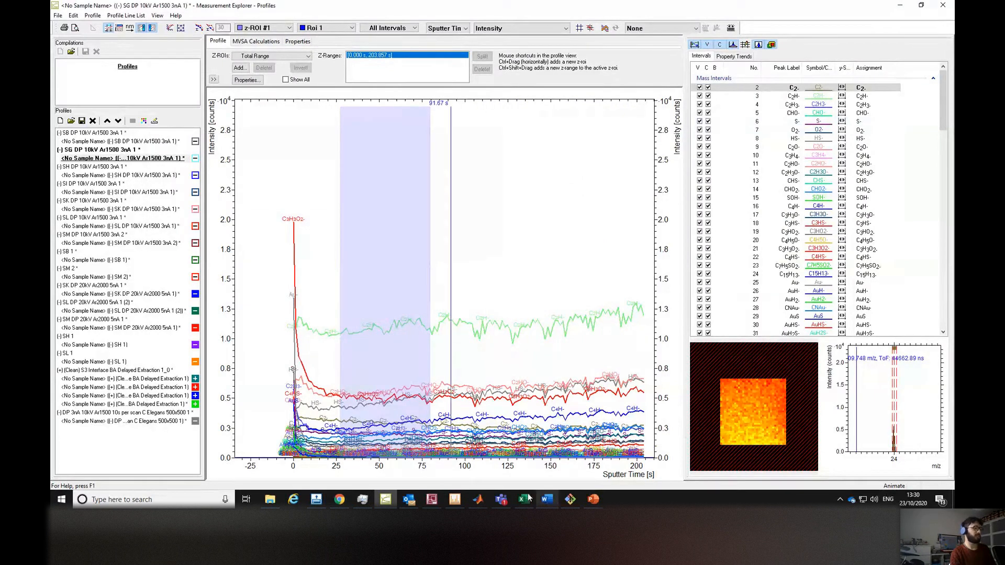
mouse_move(435, 502)
click(433, 455)
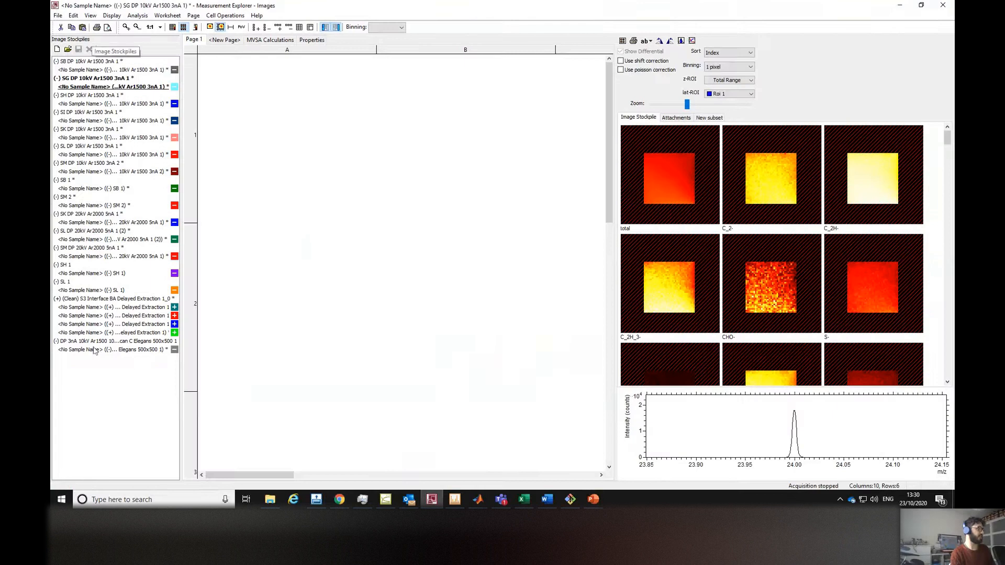
click(91, 350)
double_click(91, 350)
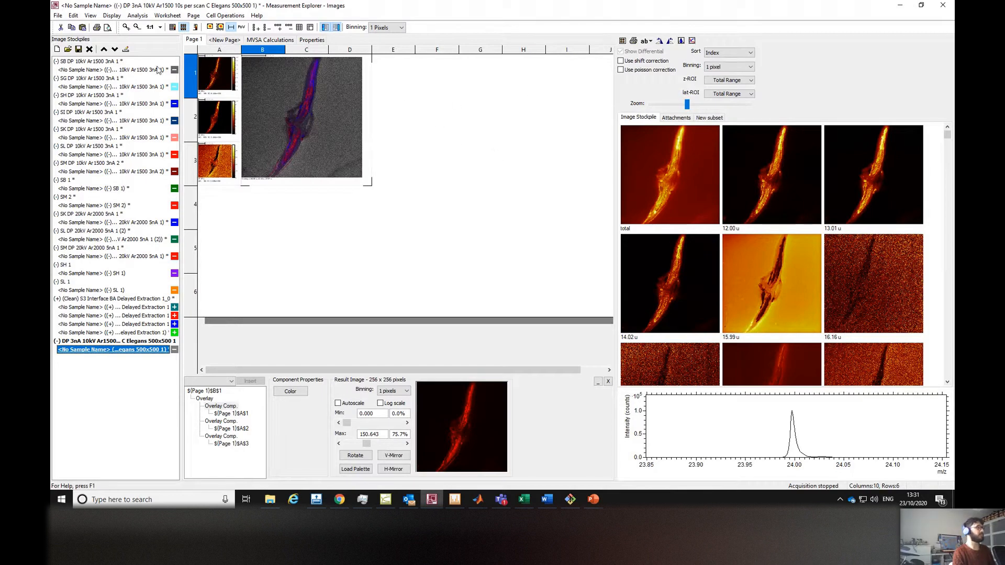
Open the ROI Editor for the C Elegans image and close it again.
click(138, 17)
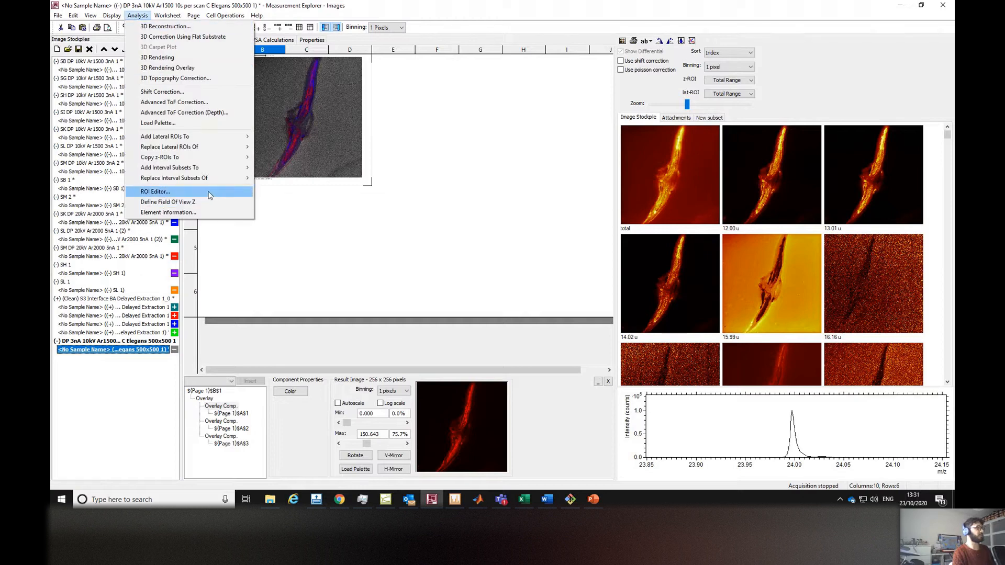
click(397, 198)
click(255, 119)
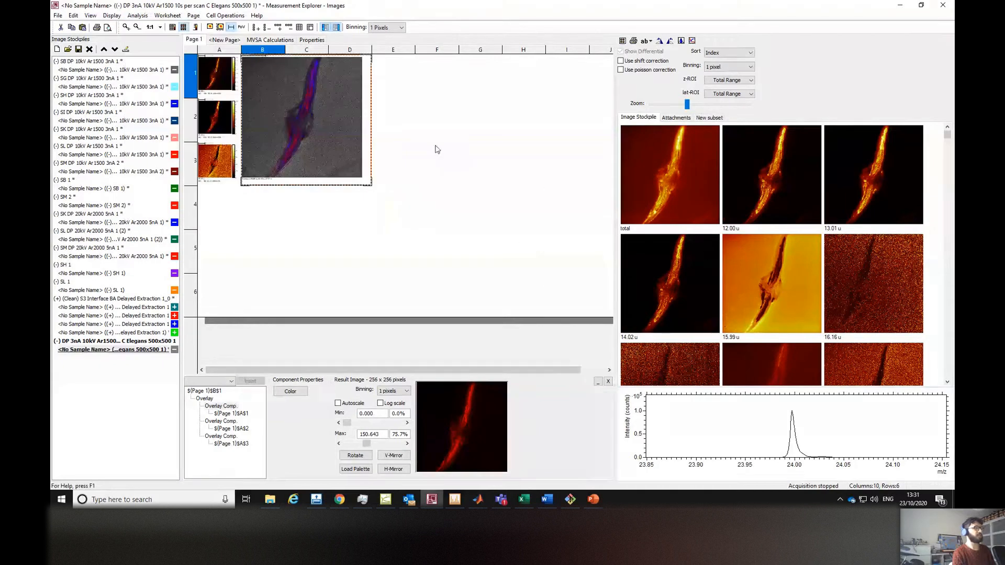
click(136, 17)
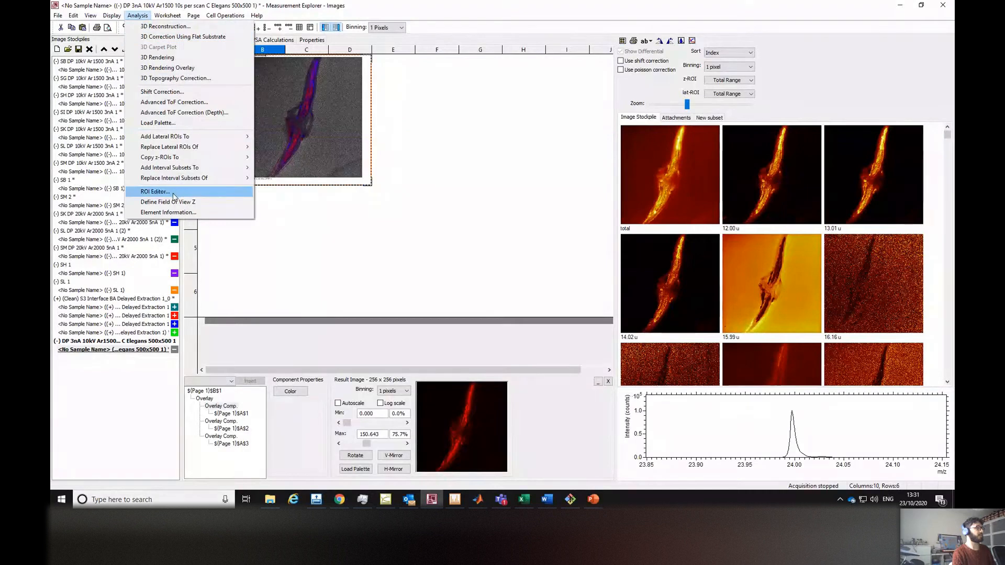
click(174, 195)
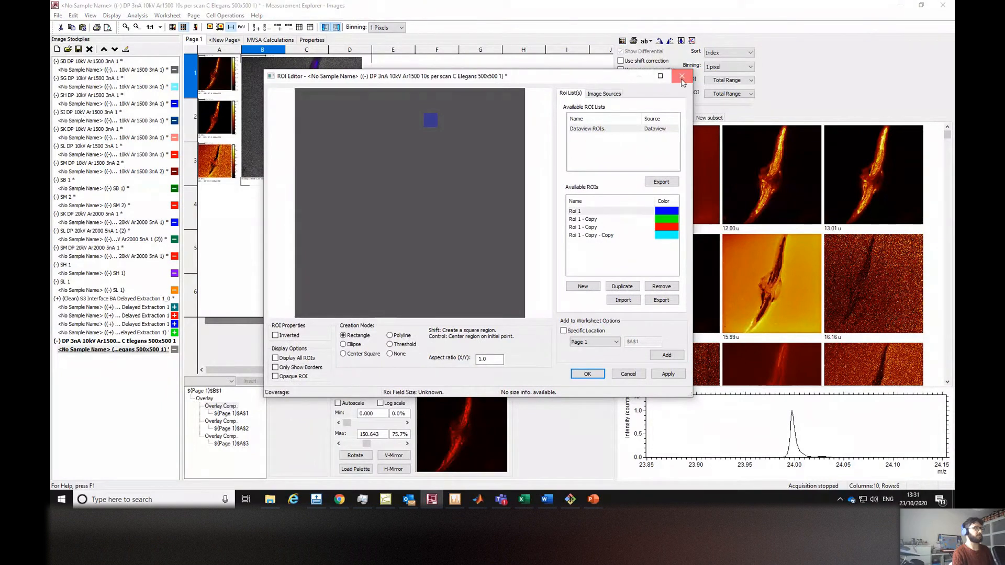
click(681, 77)
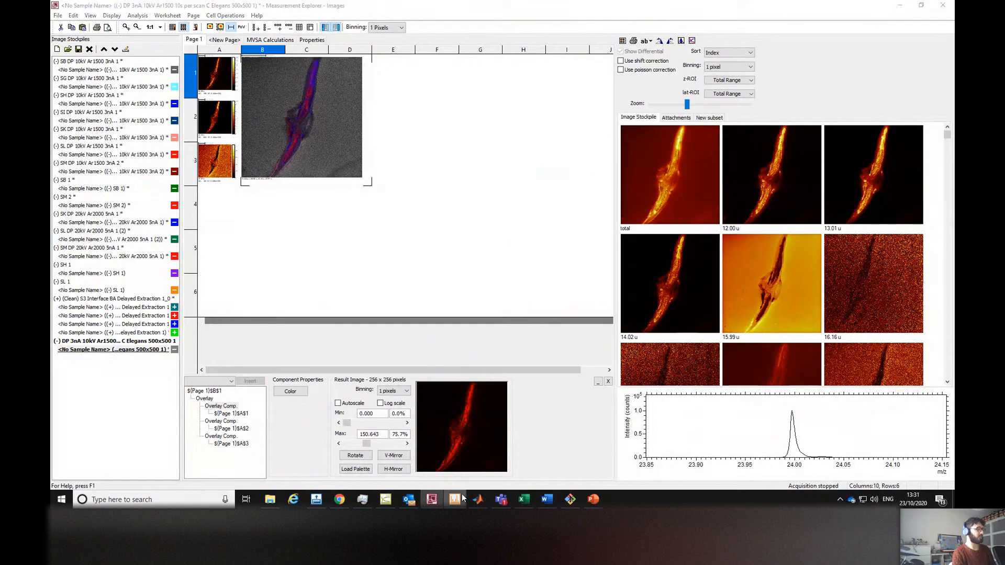
Switch to the spectra view and select the C Elegans 500x500 spectrum.
click(460, 497)
drag(528, 342, 525, 394)
click(341, 369)
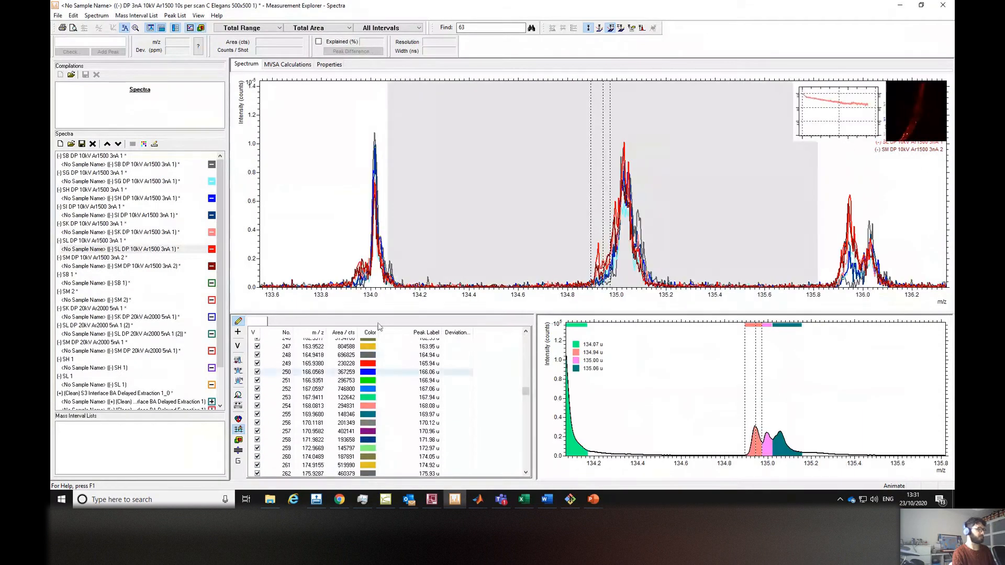
click(472, 223)
scroll(188, 368, down, 2)
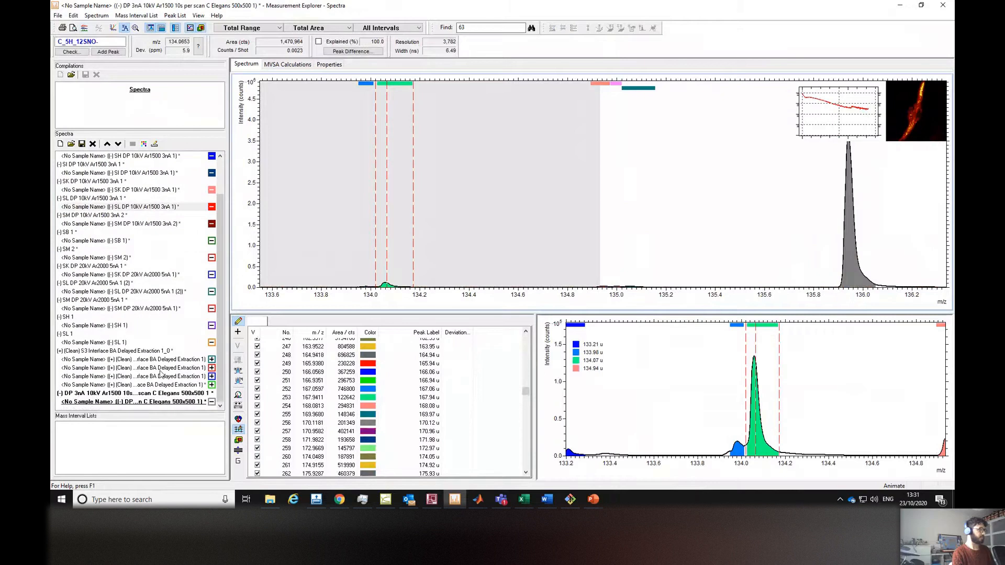
click(166, 401)
Examine the C Elegans spectrum peaks and mass interval list between about m/z 127 and 173.
drag(527, 389, 527, 318)
drag(539, 269, 533, 265)
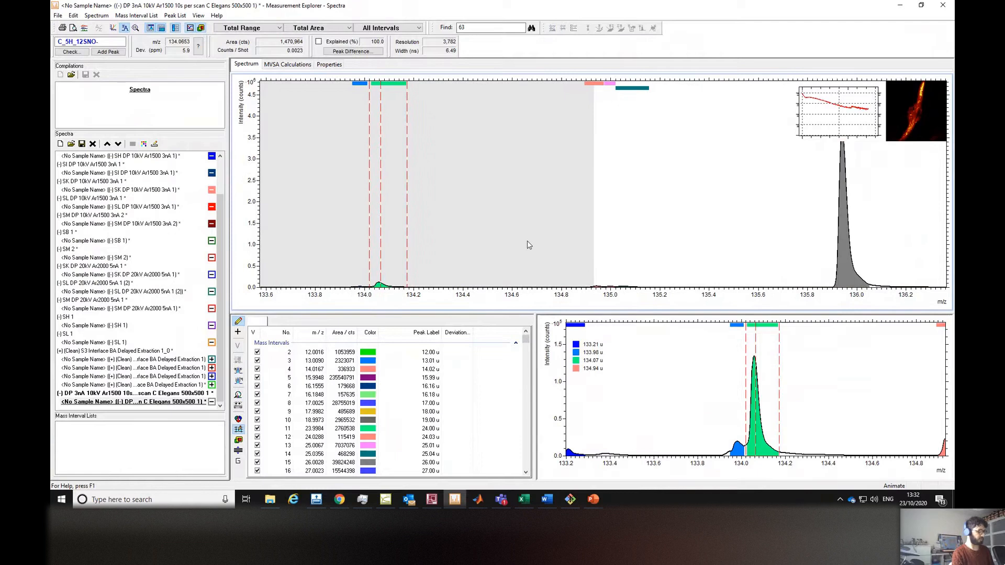
scroll(523, 243, down, 4)
scroll(521, 242, down, 1)
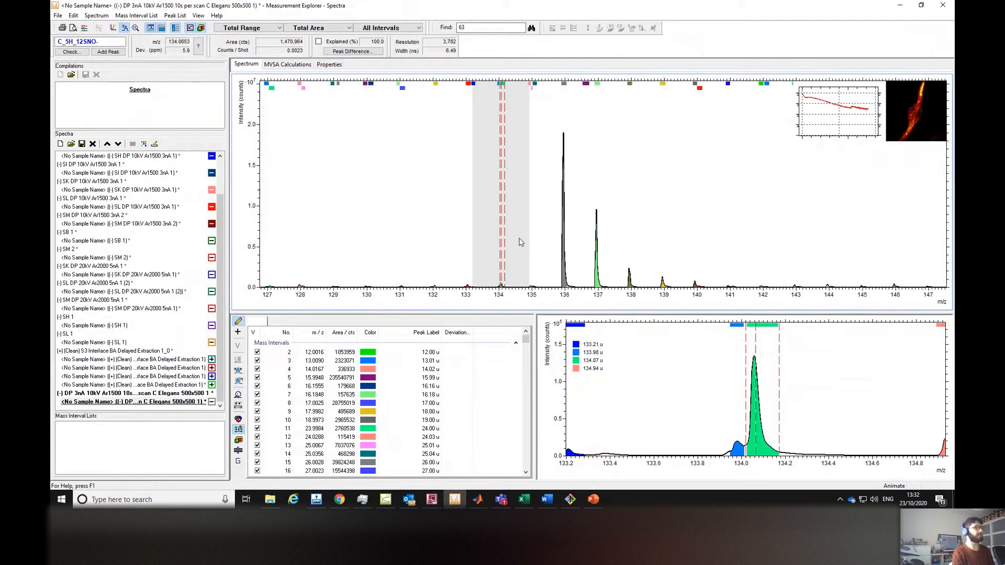
drag(597, 213, 553, 213)
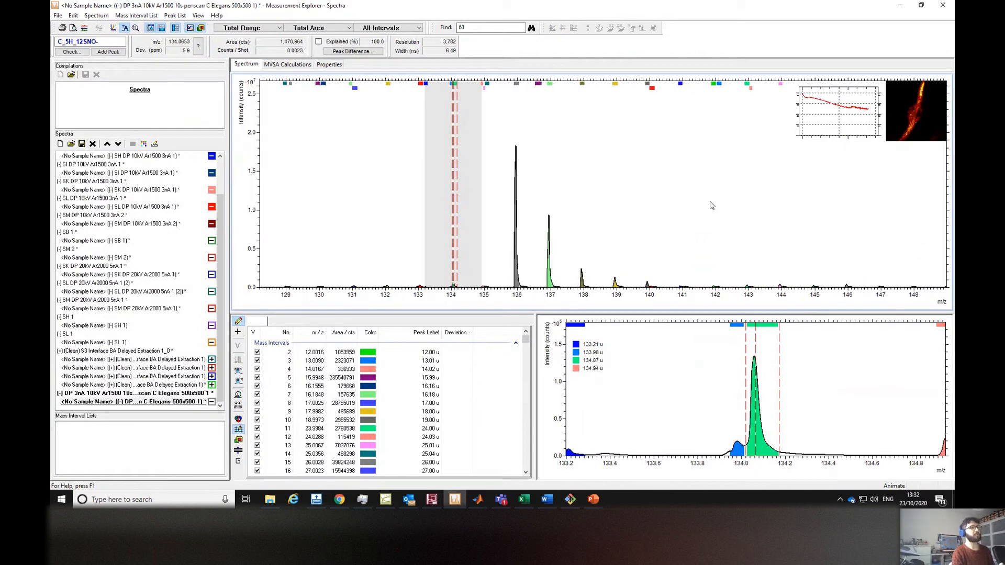
drag(673, 215, 260, 213)
scroll(583, 195, down, 4)
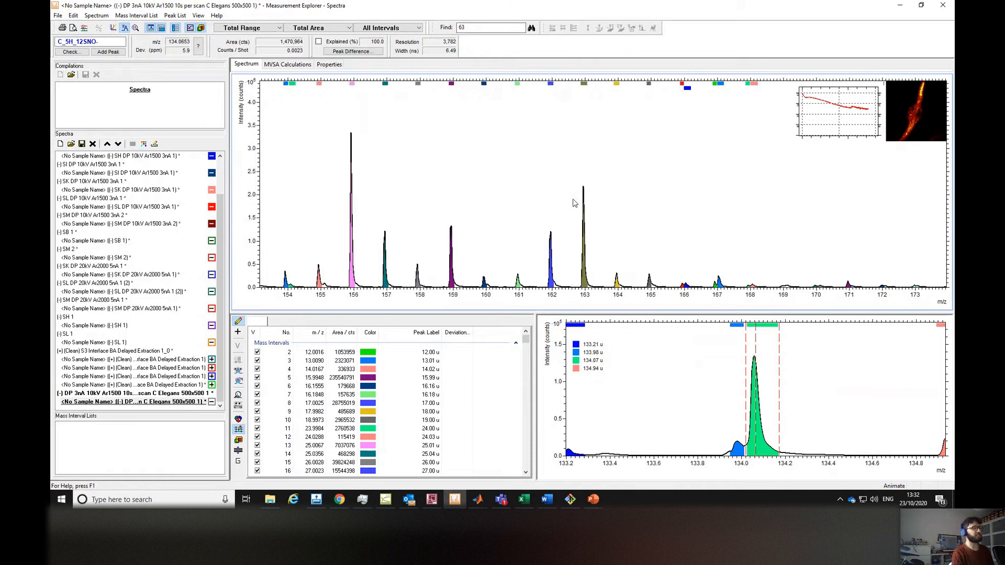
key(Right)
key(Right)
Return to the C Elegans image view and open the ROI Editor.
click(433, 500)
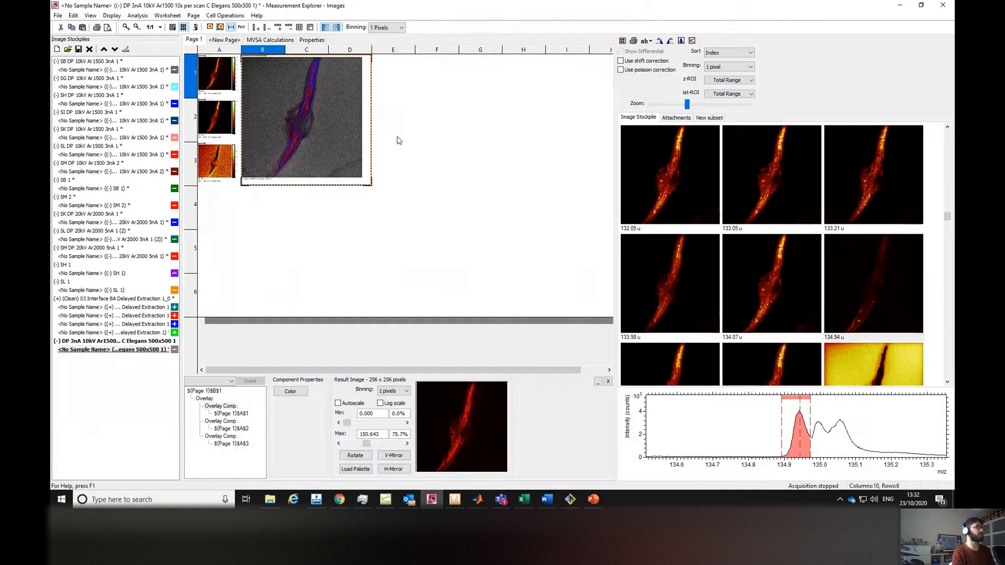
click(138, 16)
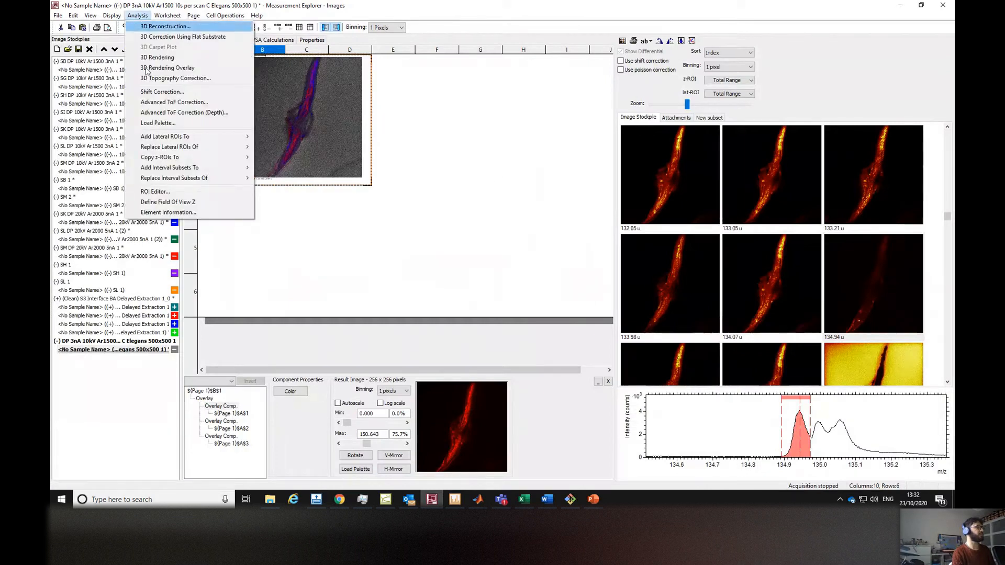
click(144, 193)
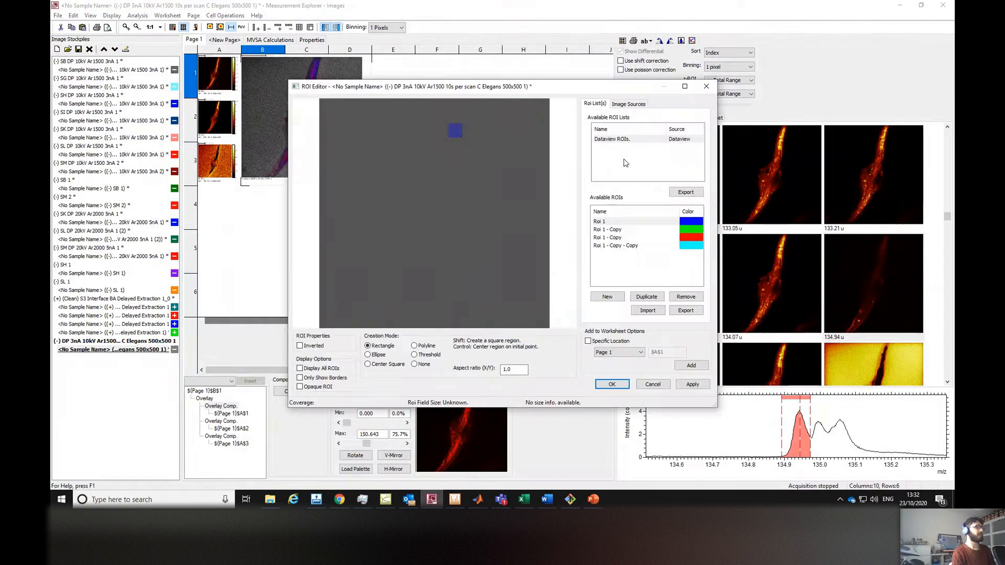
Set the ROI Editor's image source to the total special interval at the end of the image stockpile.
drag(556, 86, 559, 86)
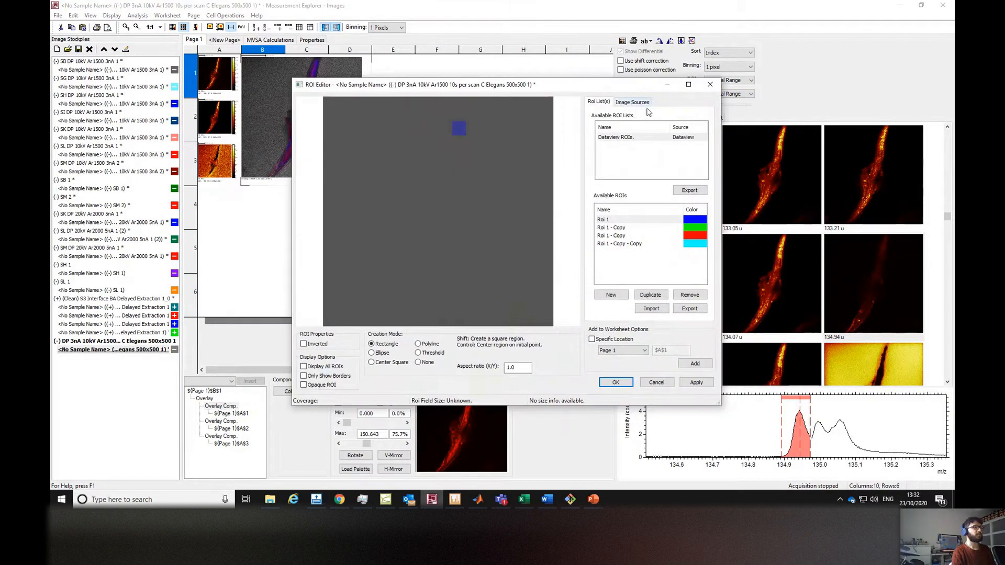
click(627, 103)
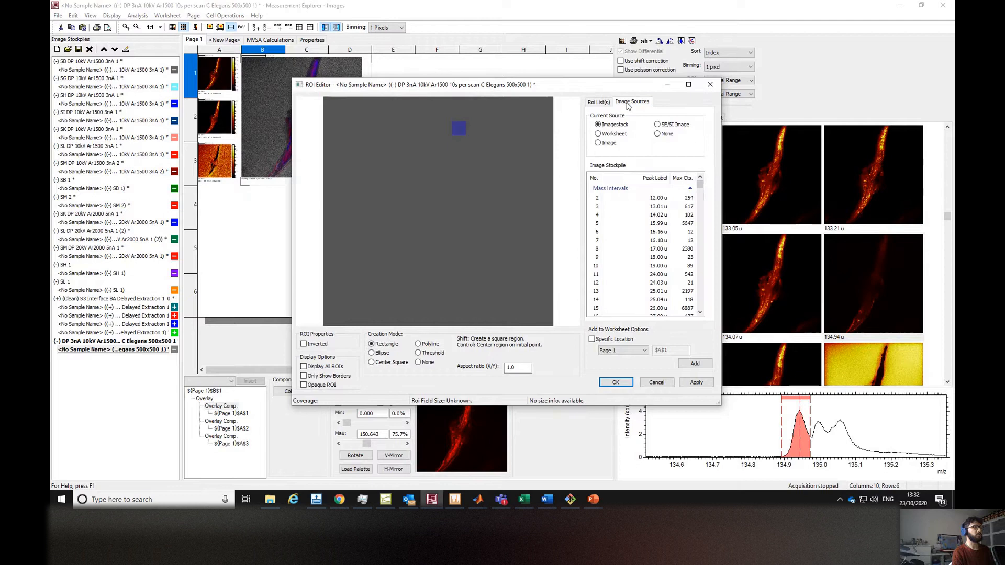
drag(700, 184, 701, 271)
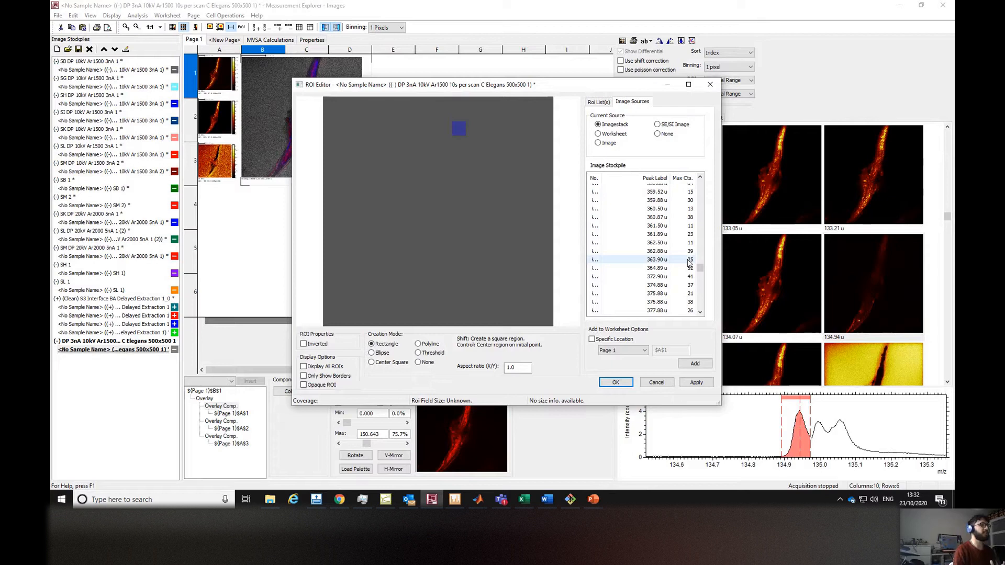
drag(604, 176, 612, 177)
drag(701, 264, 700, 304)
click(670, 299)
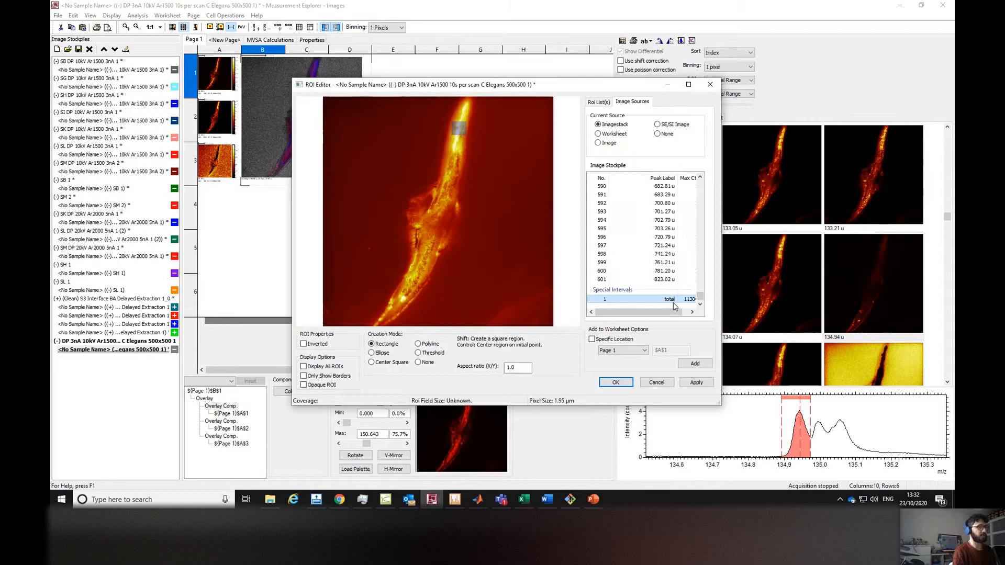
Select all existing ROIs in the ROI list and remove them.
drag(578, 91, 582, 77)
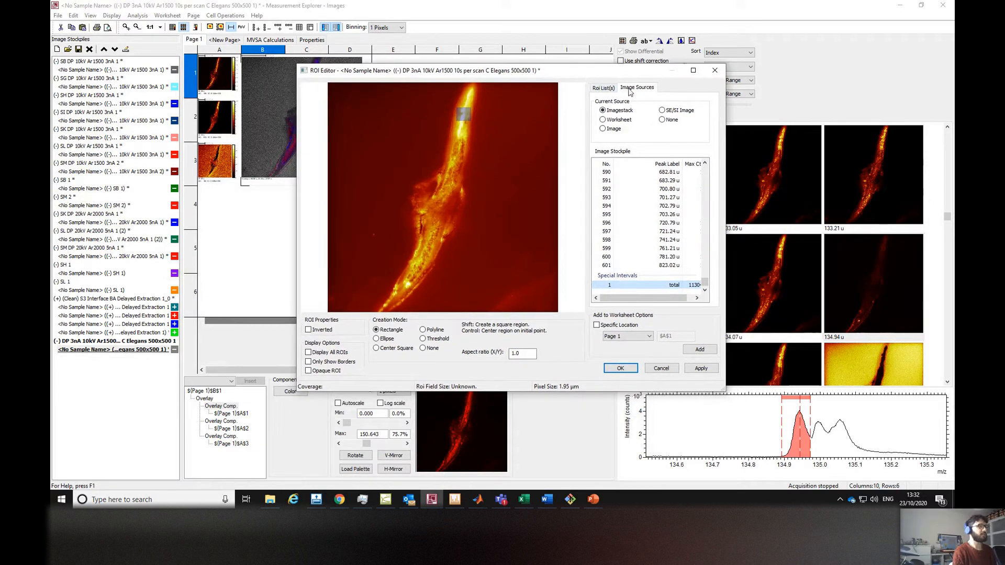
click(601, 89)
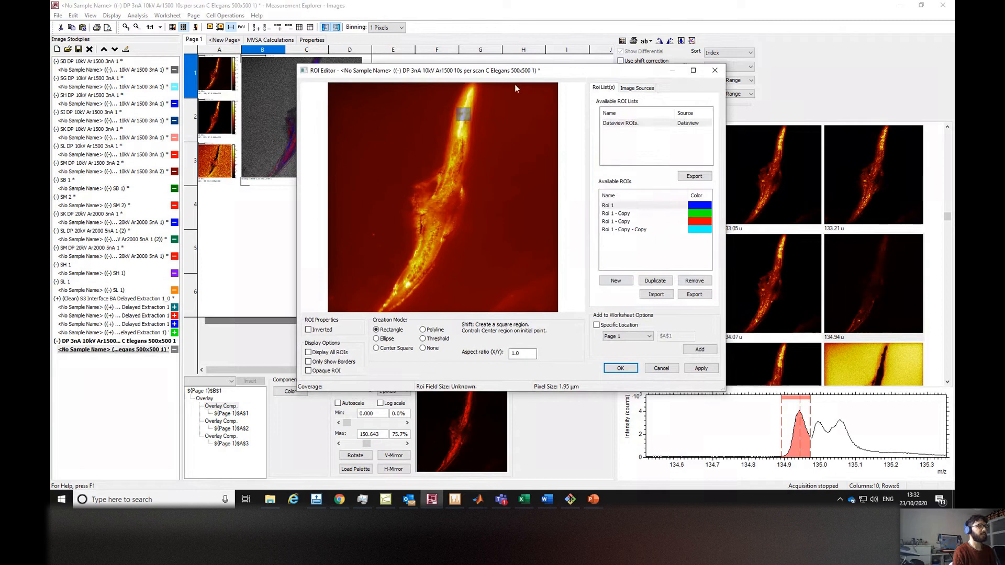
click(616, 211)
shift+click(621, 231)
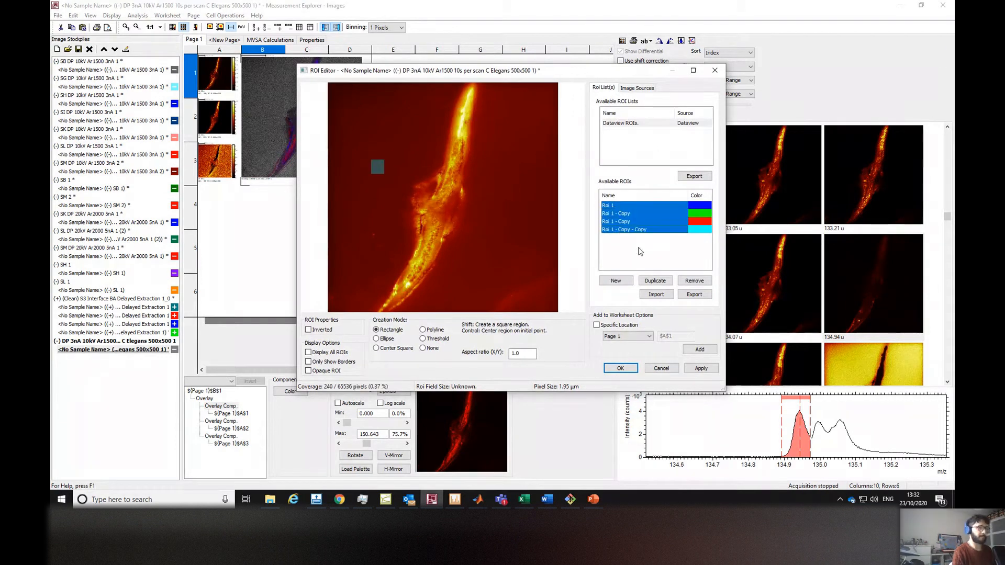
click(694, 281)
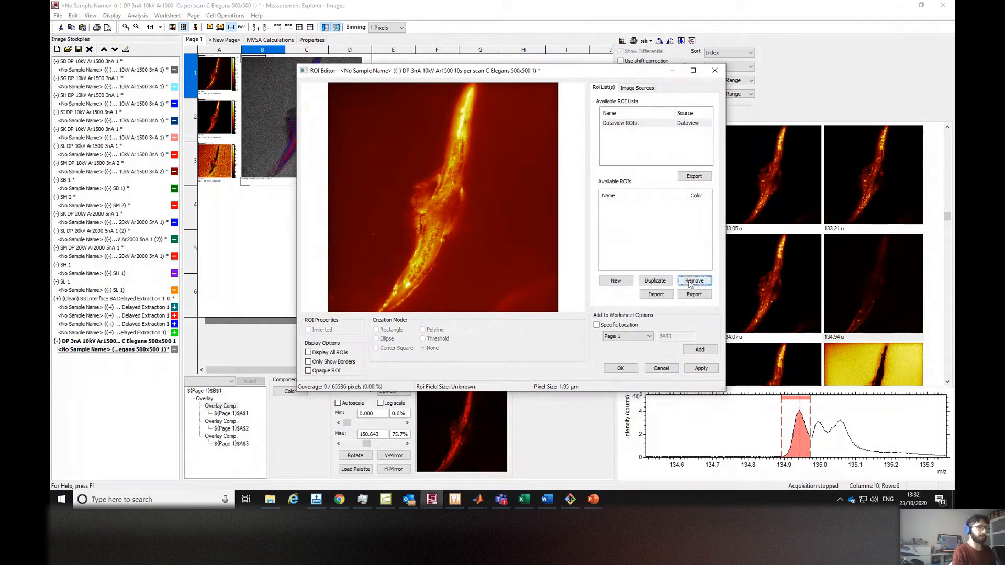
Try a new centre-square ROI of 0.6% area, move it onto the worm's upper tip, then remove it.
click(623, 282)
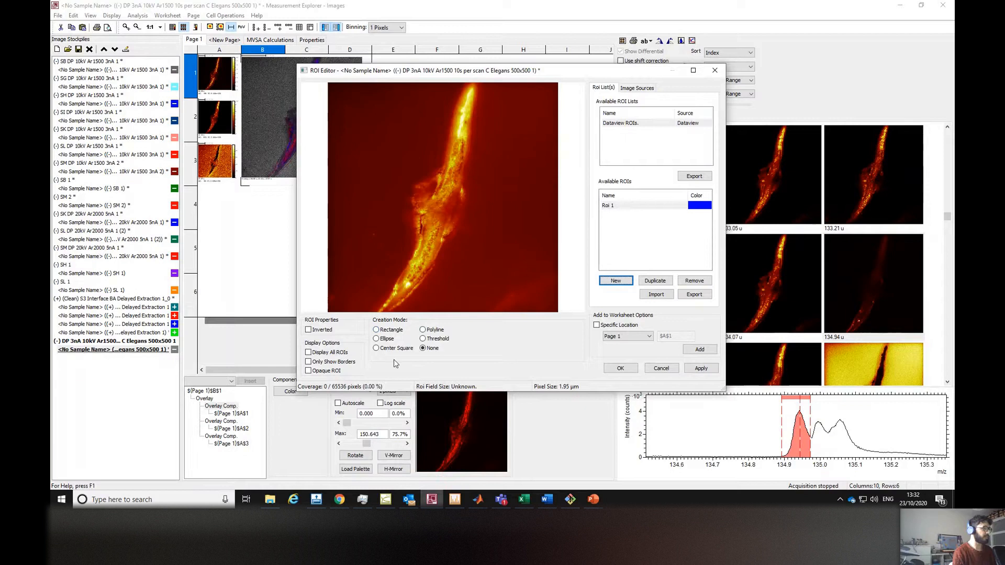
click(387, 330)
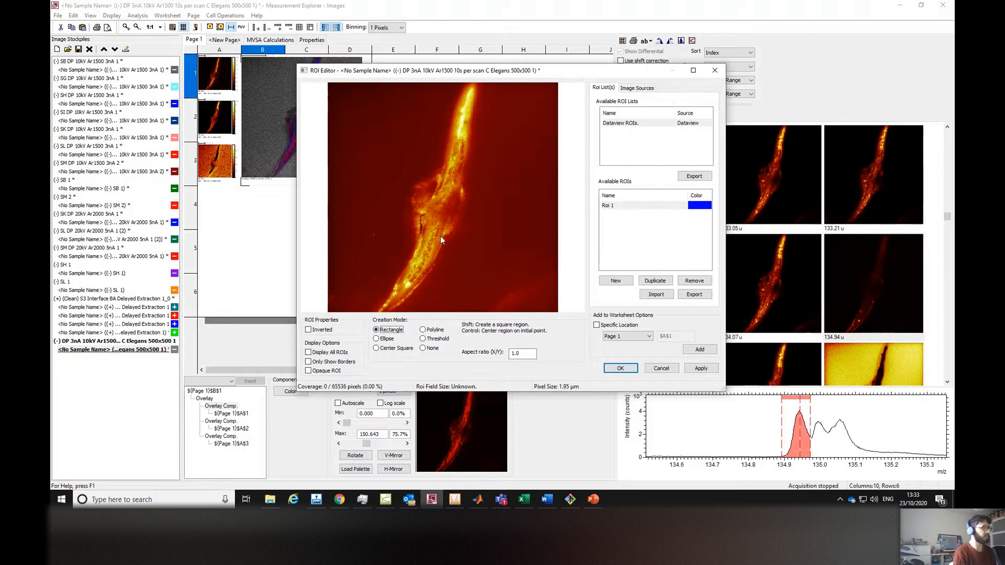
click(396, 348)
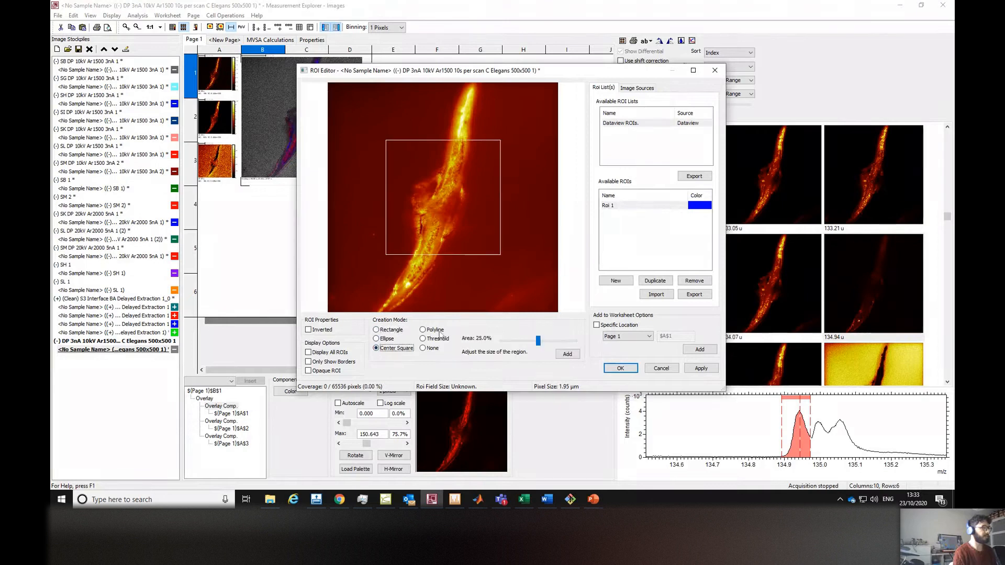
drag(538, 343, 508, 343)
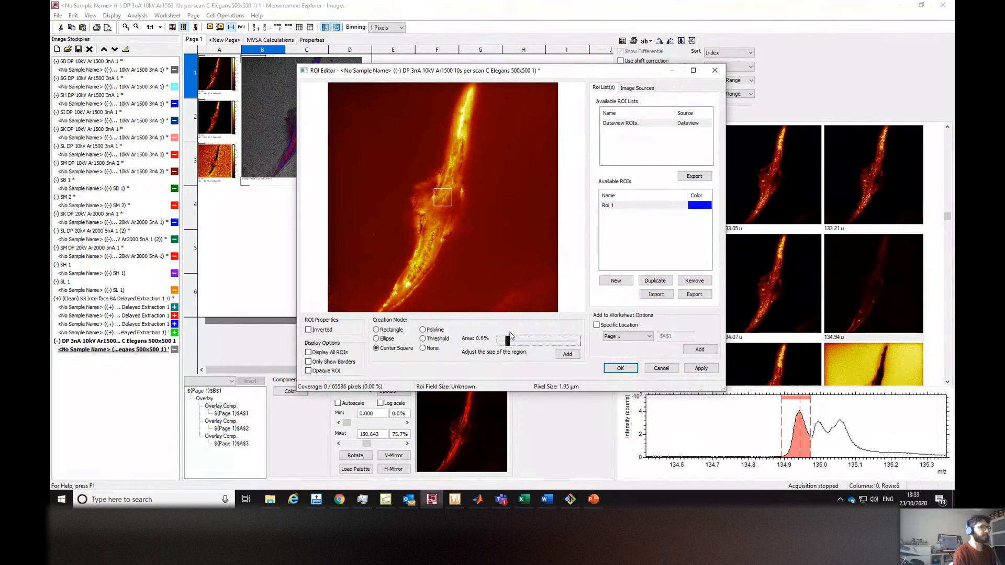
click(566, 354)
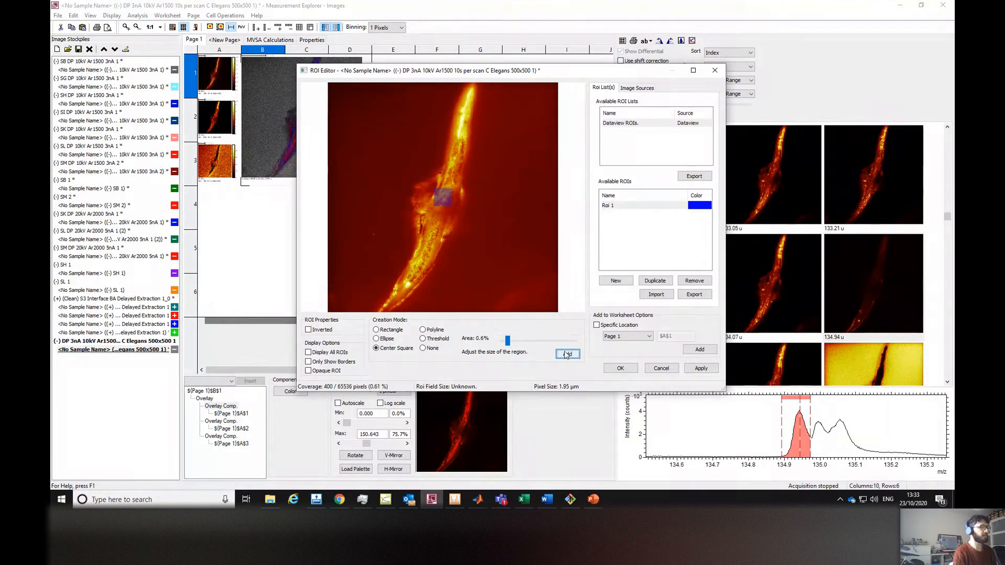
drag(411, 184, 416, 190)
click(464, 141)
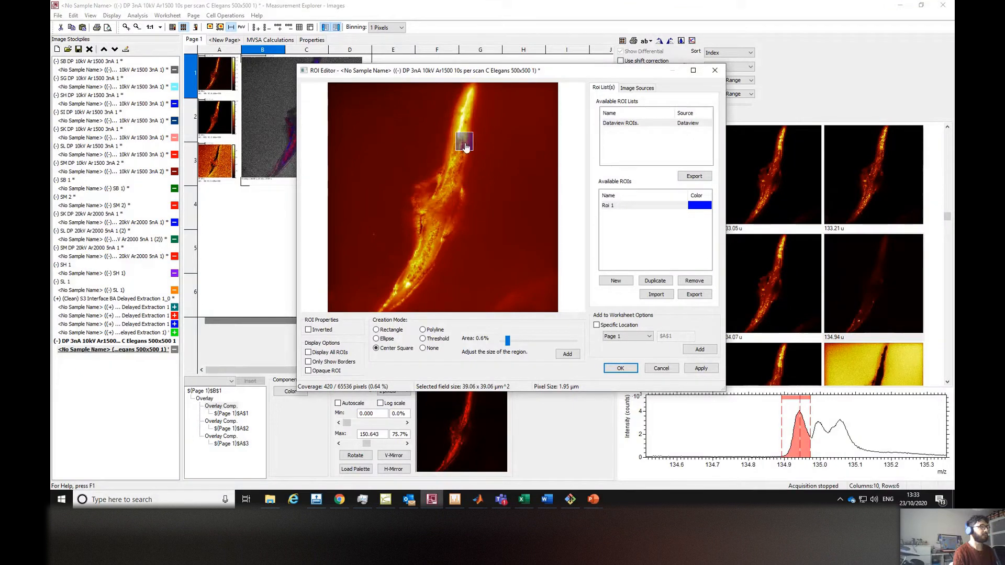
click(466, 99)
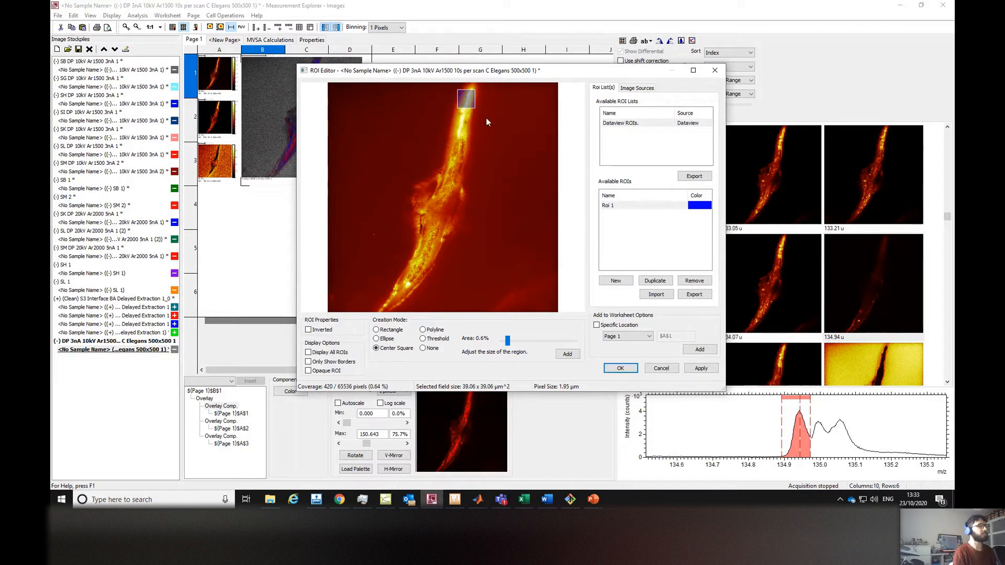
click(693, 281)
Create a new centre-square ROI with 0.4% area and place it on the worm's upper tip.
click(616, 280)
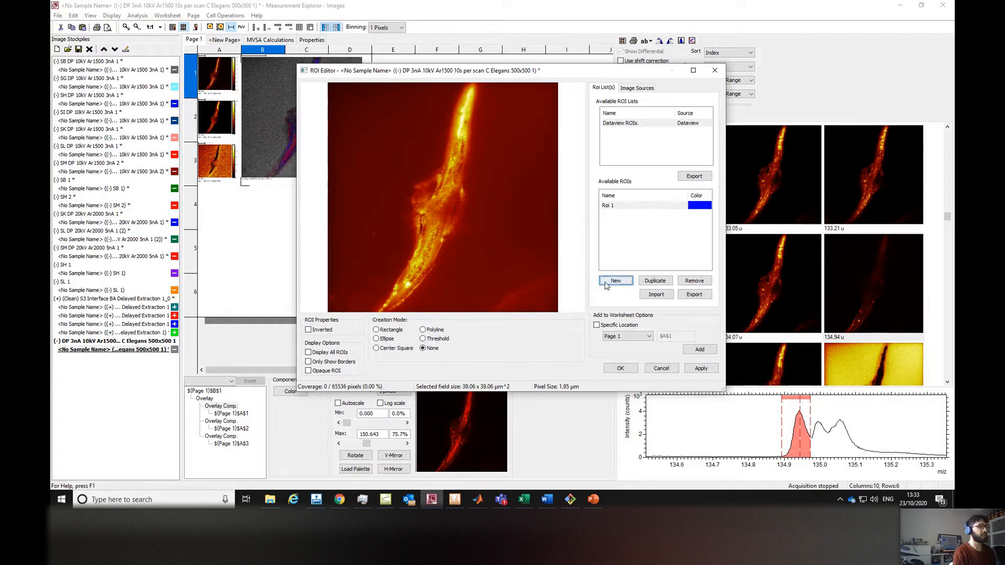
click(393, 349)
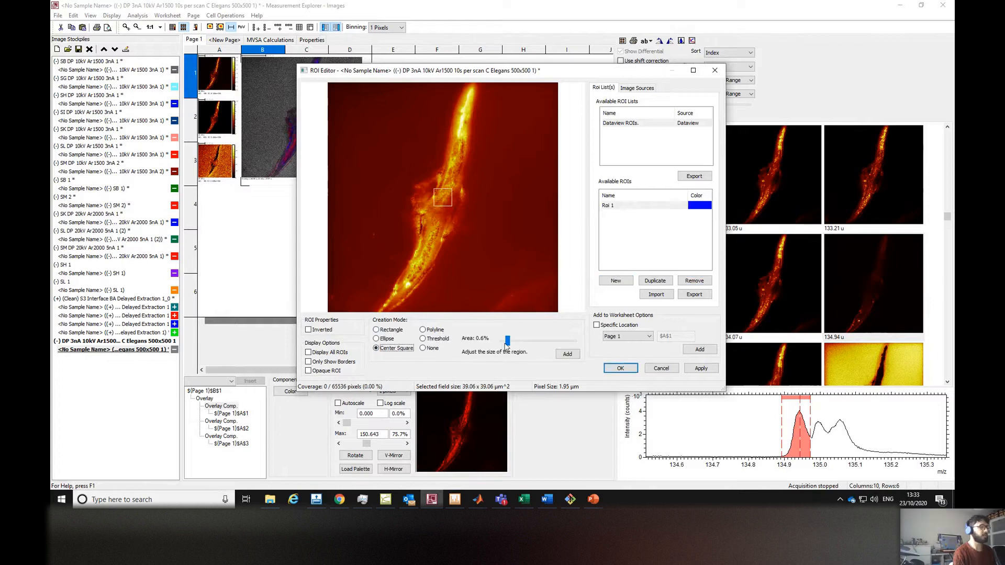
drag(506, 344, 507, 344)
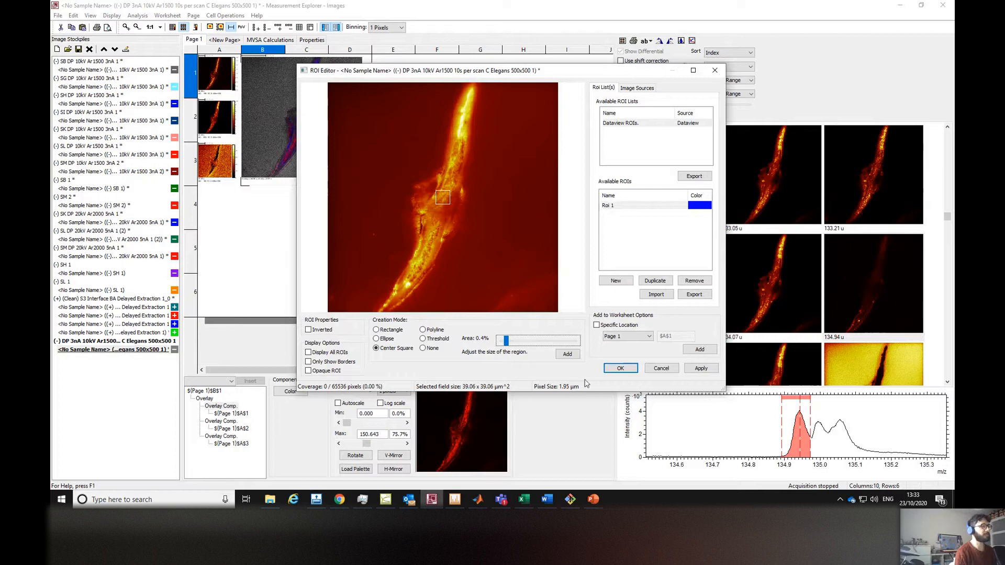
click(567, 354)
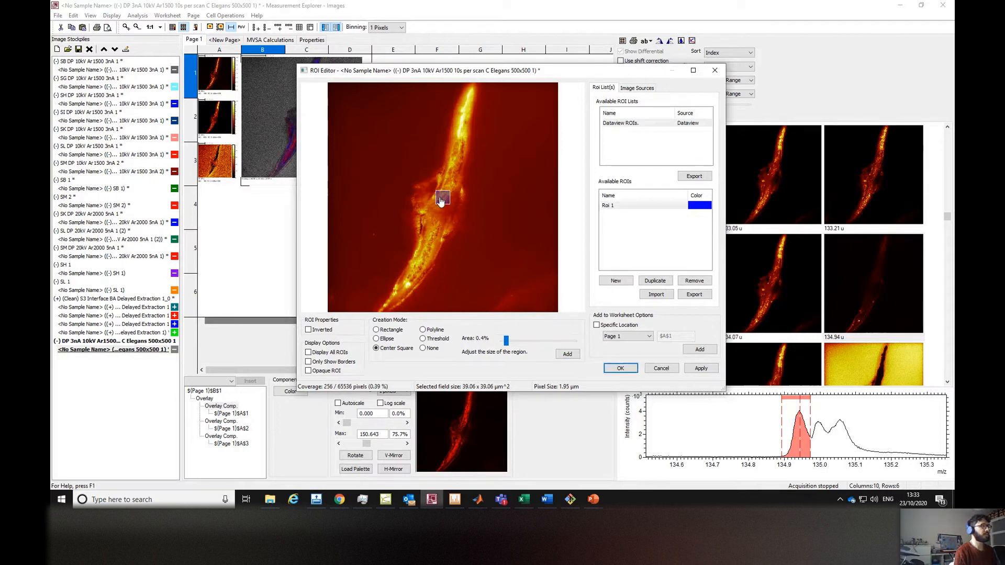
click(464, 99)
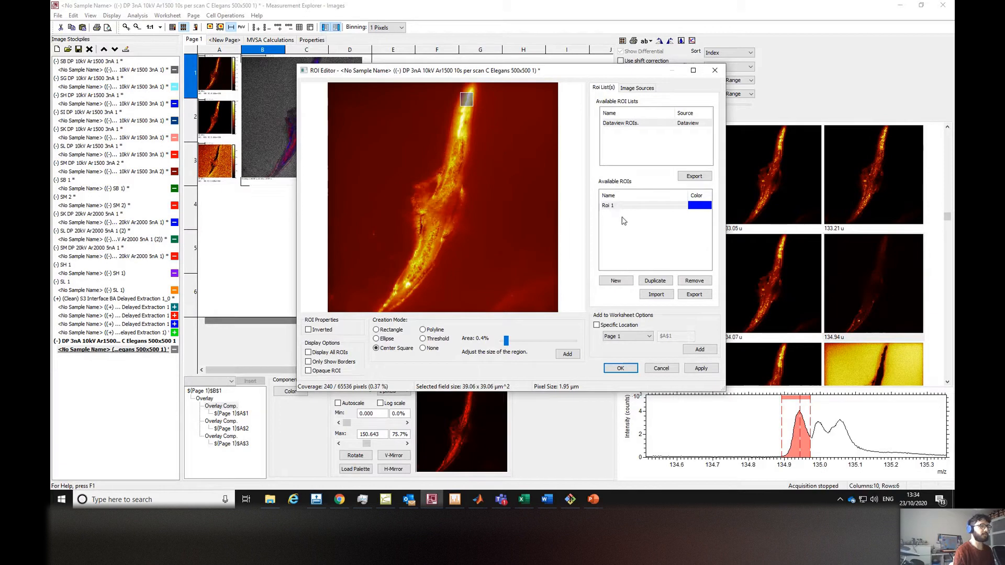
Duplicate Roi 1 and place the copy on the worm's lower end.
click(641, 206)
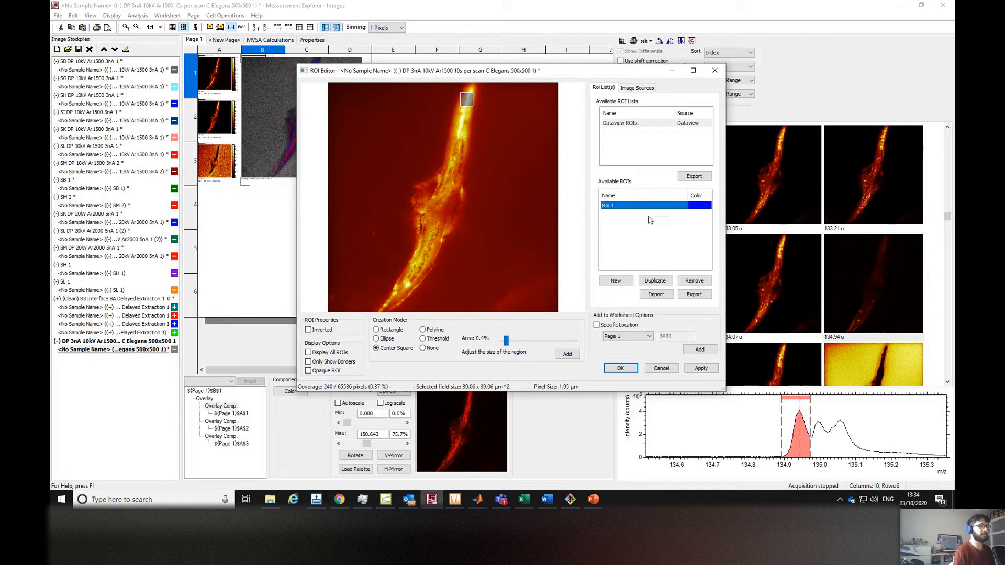
click(655, 281)
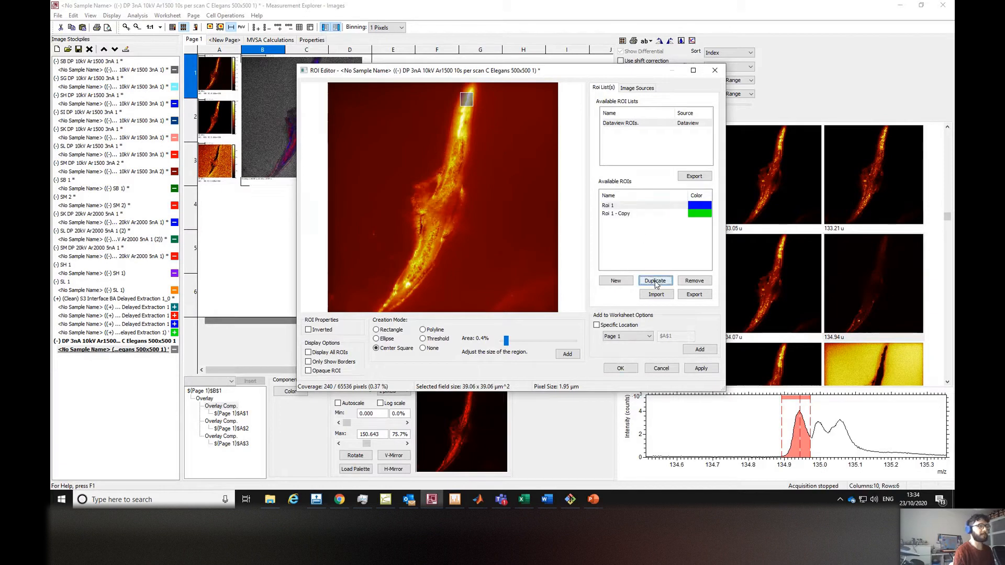
click(641, 205)
click(639, 214)
click(465, 105)
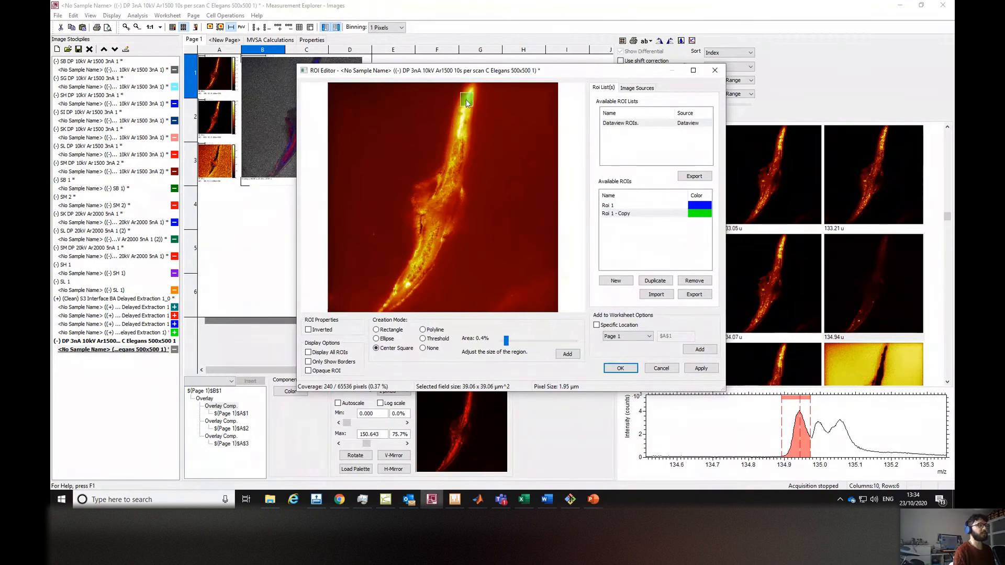
click(401, 293)
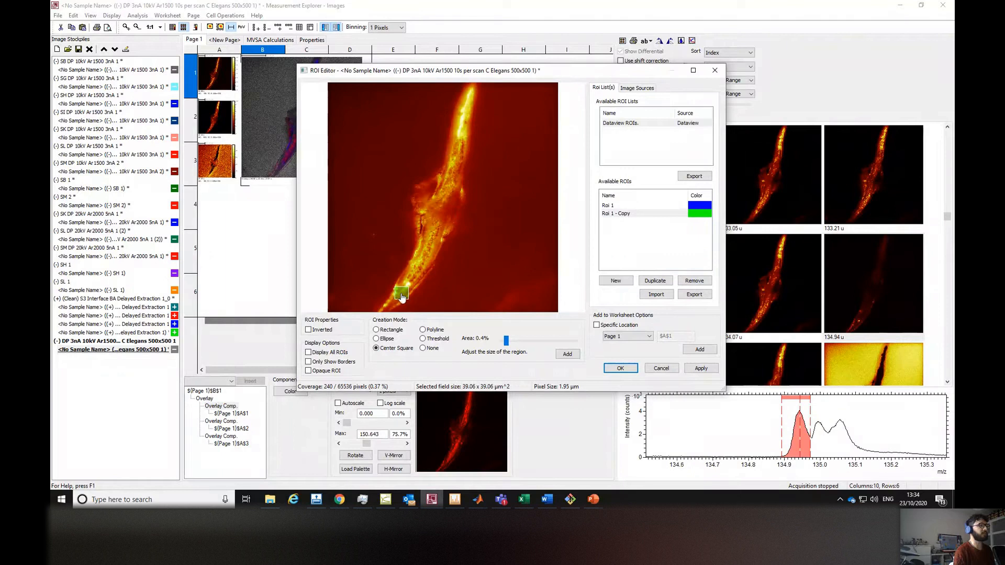
click(617, 207)
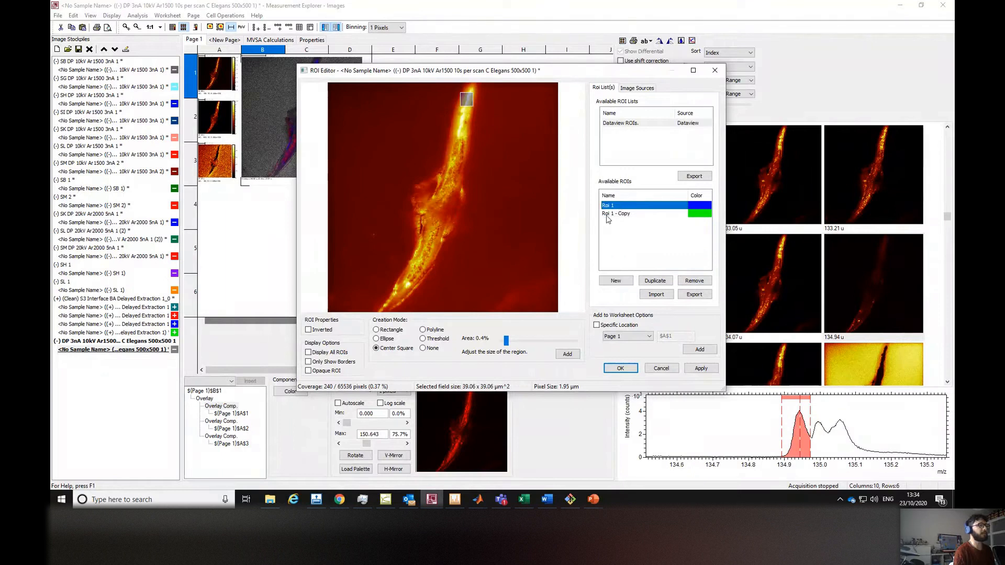
click(606, 214)
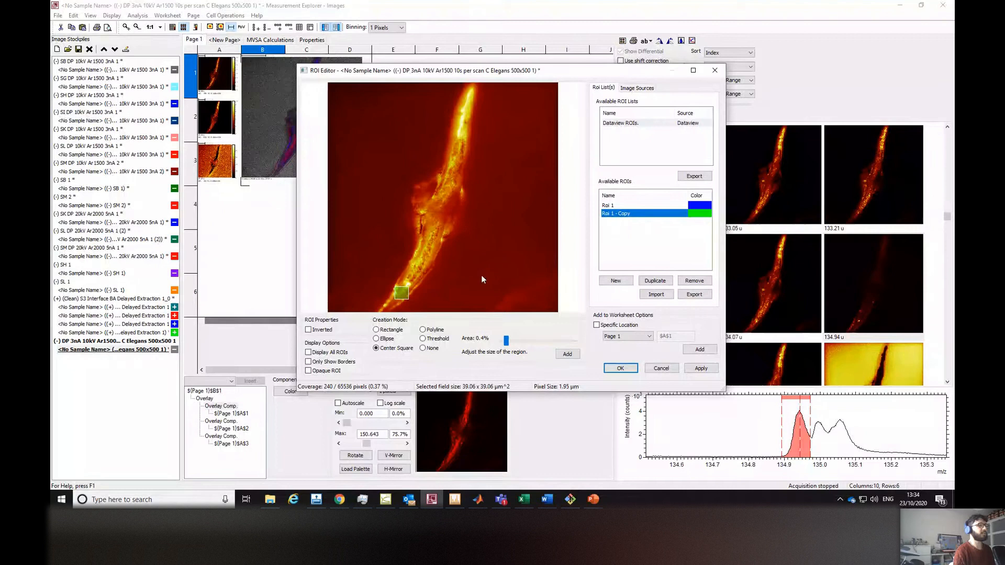
Duplicate the copy ROI and place the new one in the middle of the worm body.
click(655, 280)
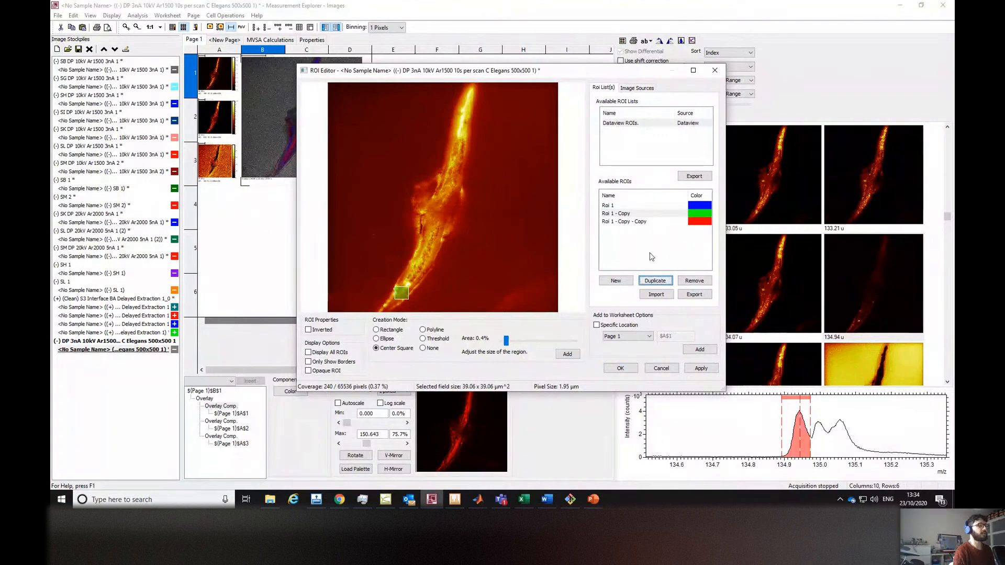
click(639, 222)
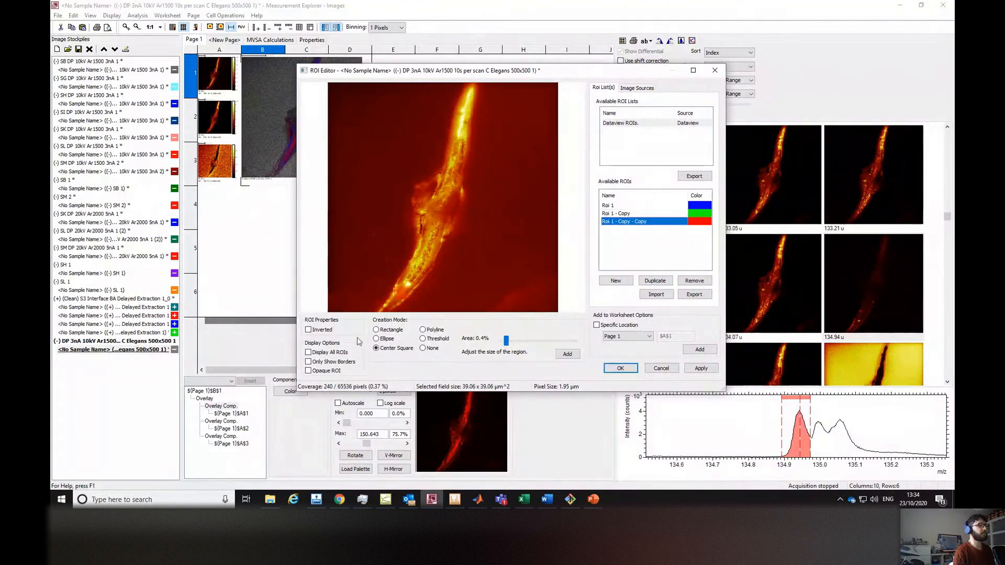
click(402, 289)
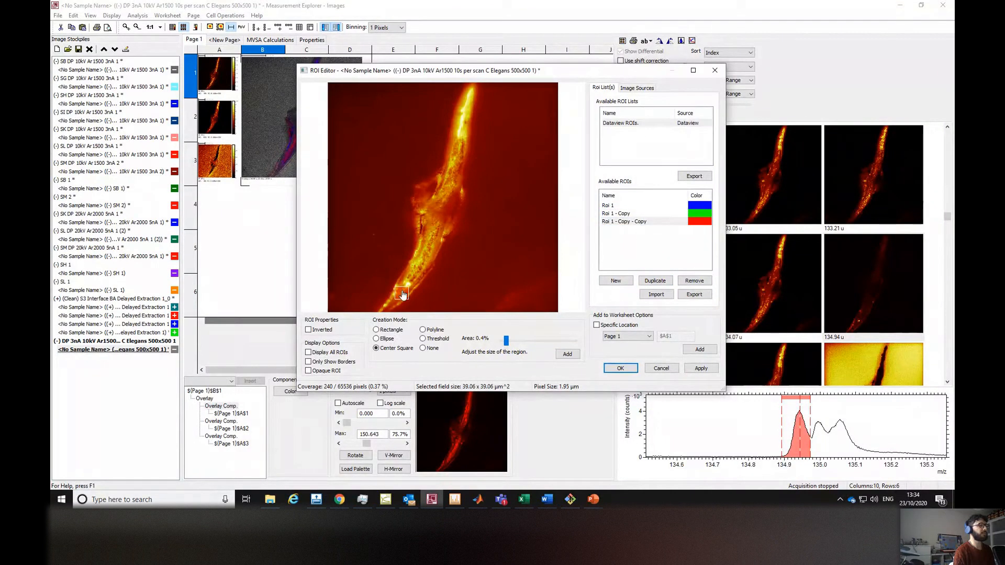
click(441, 204)
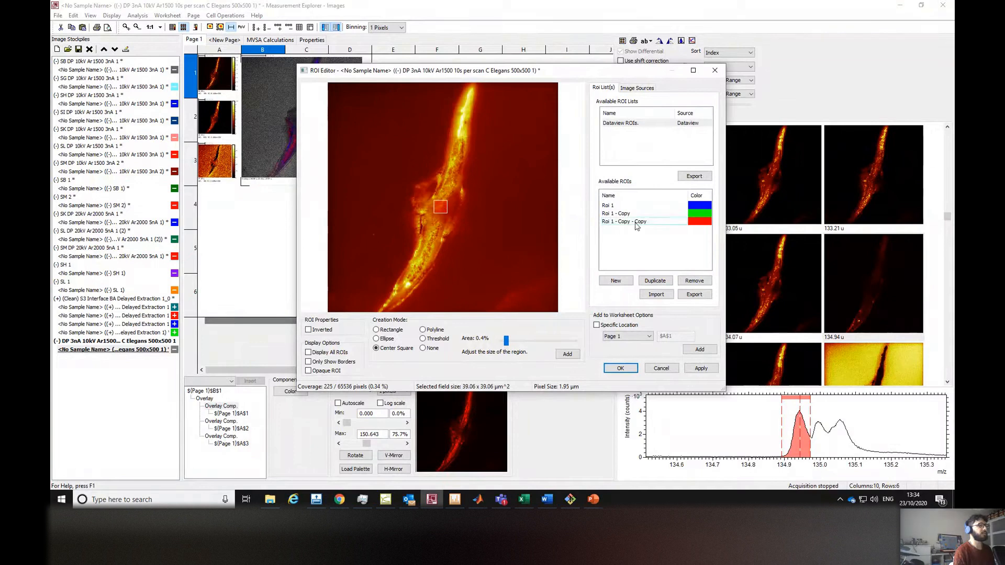
click(636, 222)
Duplicate the ROI again and place the new copy on the background left of the worm.
click(652, 281)
click(628, 231)
click(441, 204)
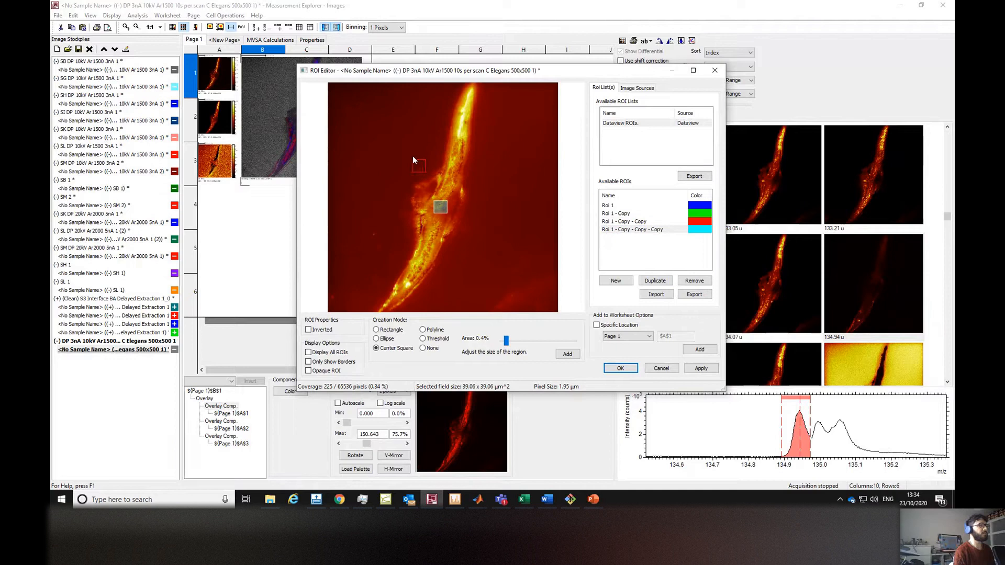
click(378, 147)
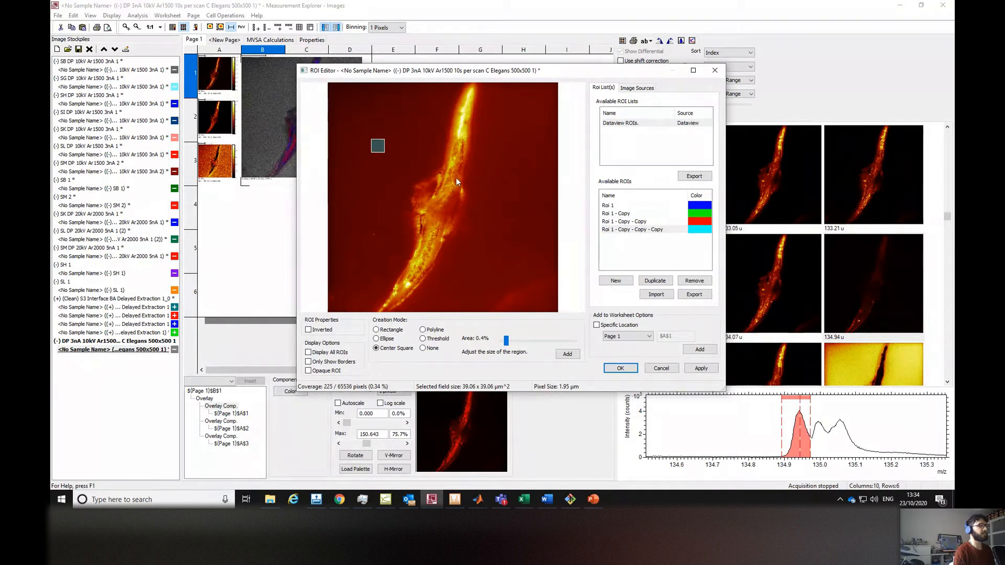
click(375, 147)
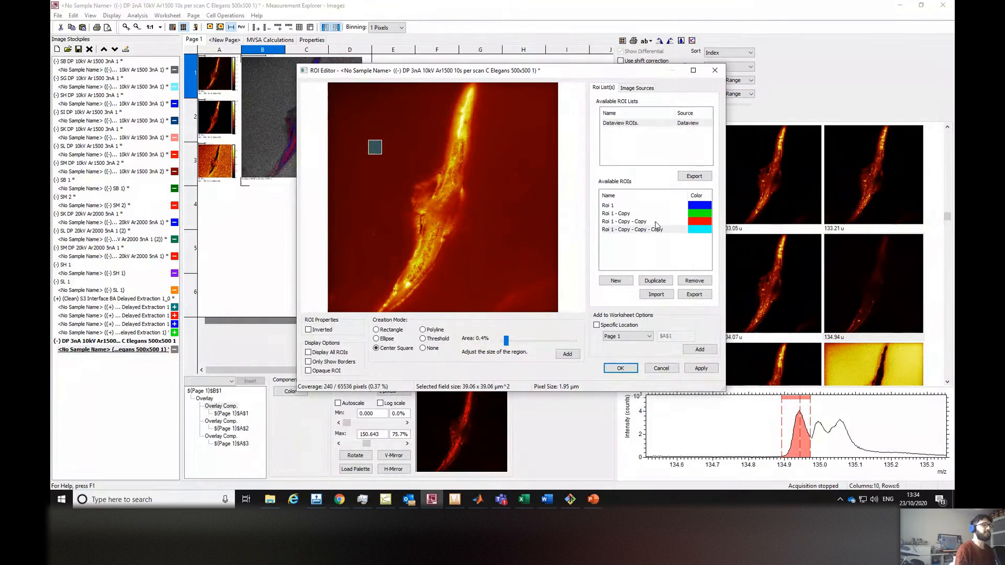
Step through each of the four ROIs in the list to check their placement, then accept the ROI definitions.
click(625, 206)
click(617, 214)
click(611, 221)
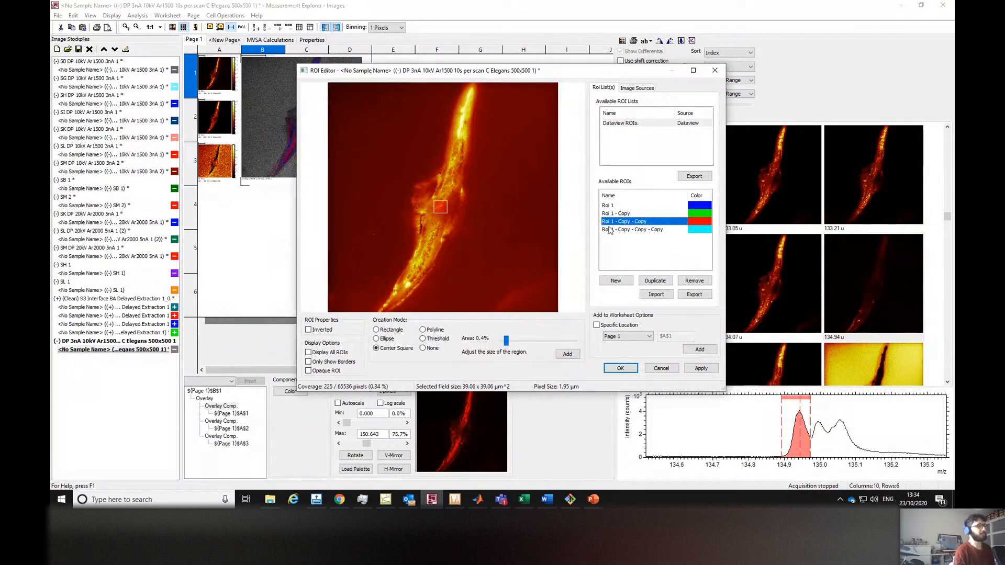
click(610, 231)
click(609, 222)
click(610, 213)
click(610, 206)
click(620, 368)
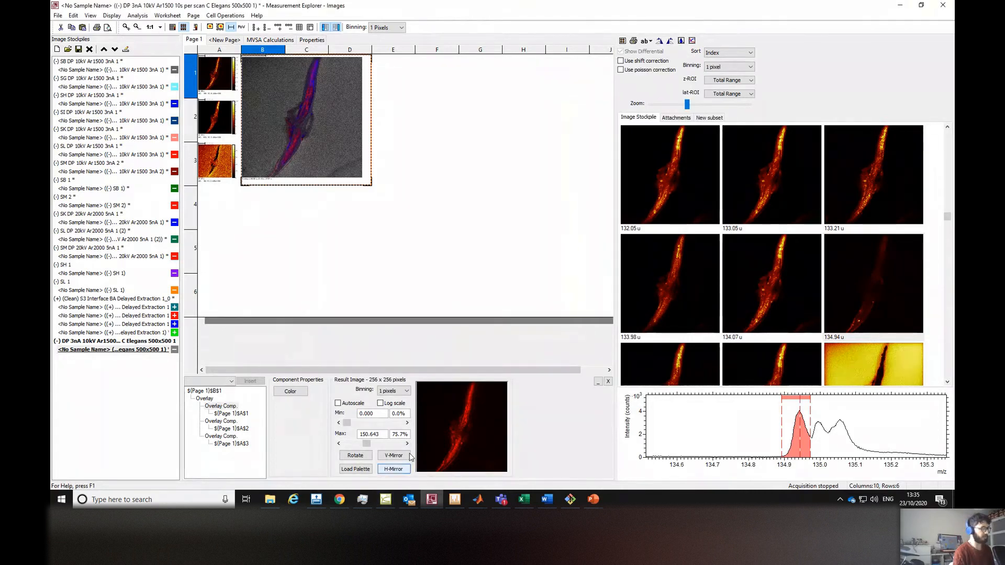
Switch to the depth profile view and set the active lateral ROI to Roi 1.
click(389, 500)
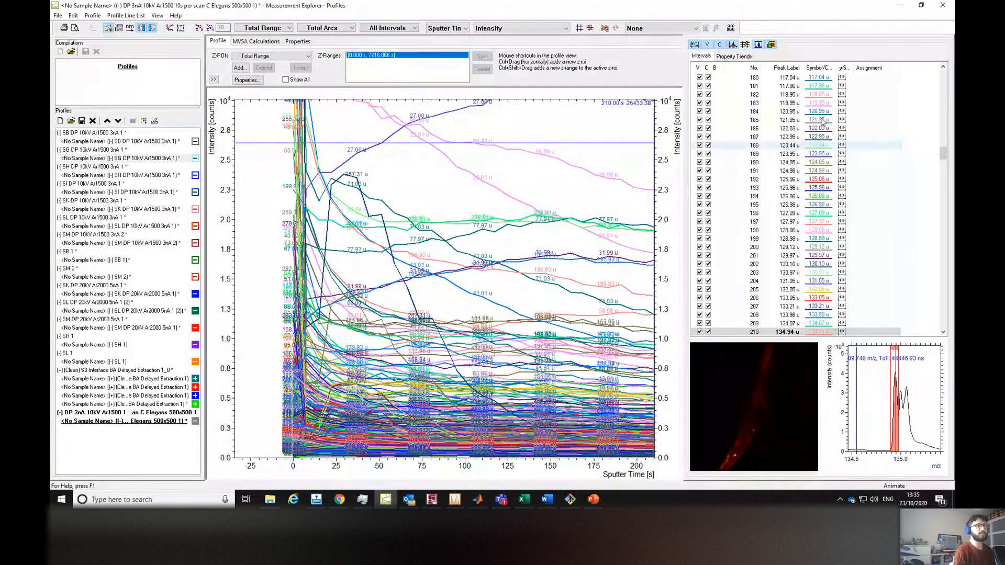
drag(943, 153, 945, 75)
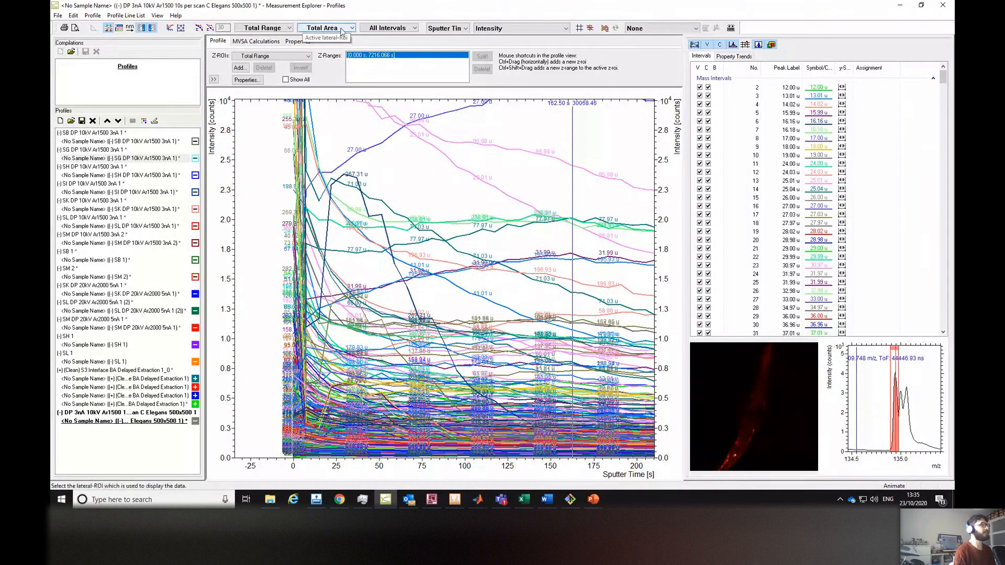
click(351, 28)
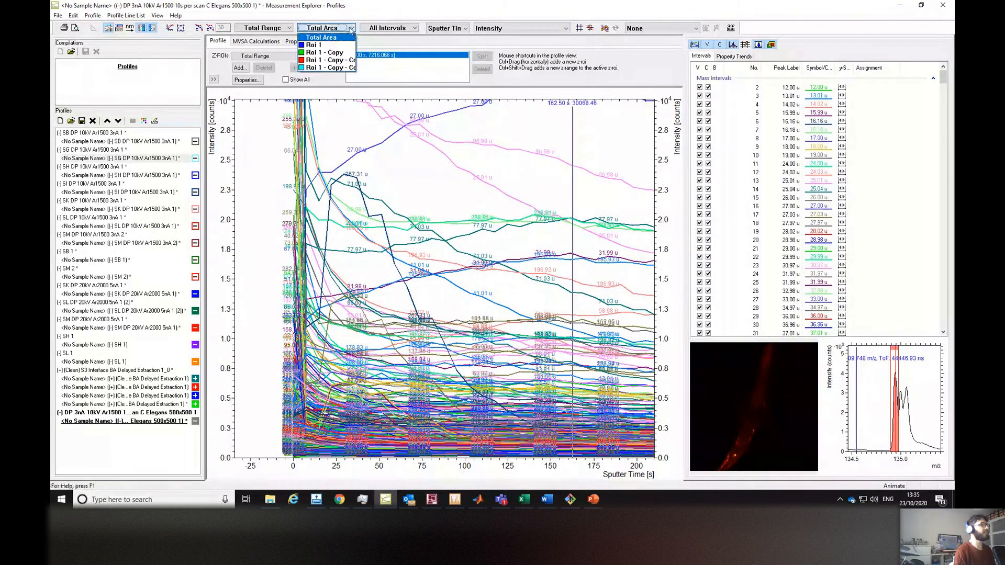
click(325, 46)
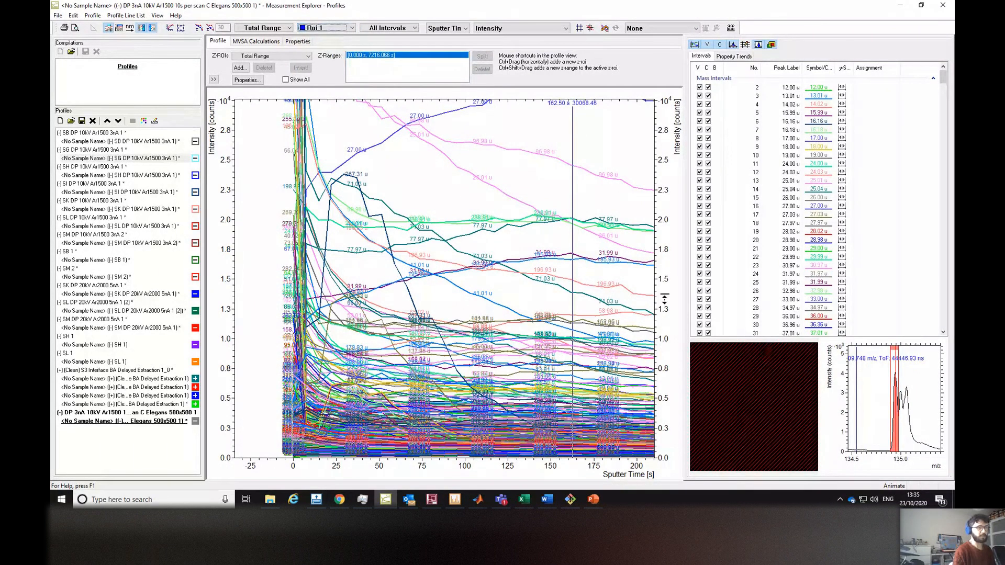
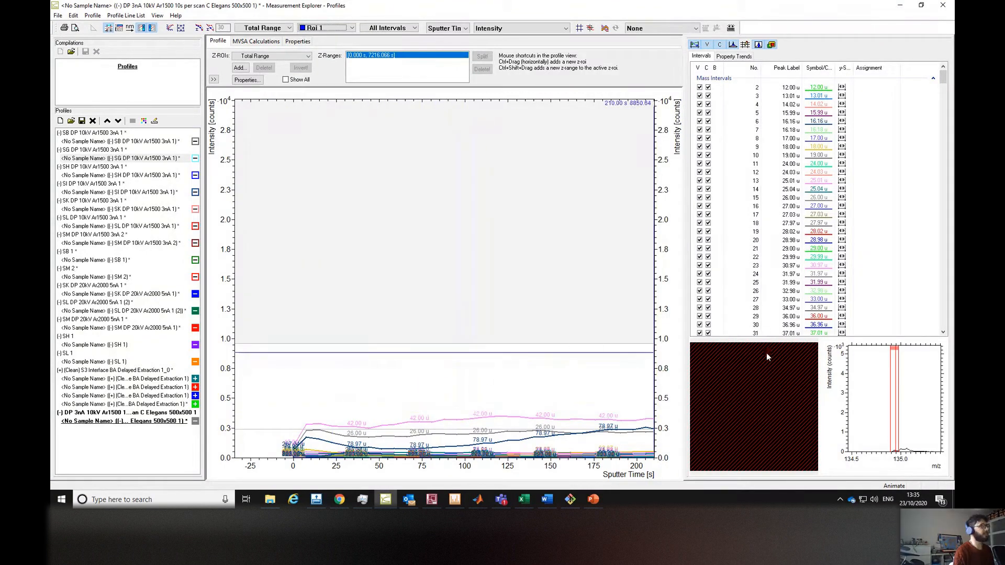
Export the Roi 1 depth profile as an ASCII file named "(-) DP 3nA 10kV Ar1500 10s per scan C Elegans 500x500 ROI1" using the display configuration.
click(58, 16)
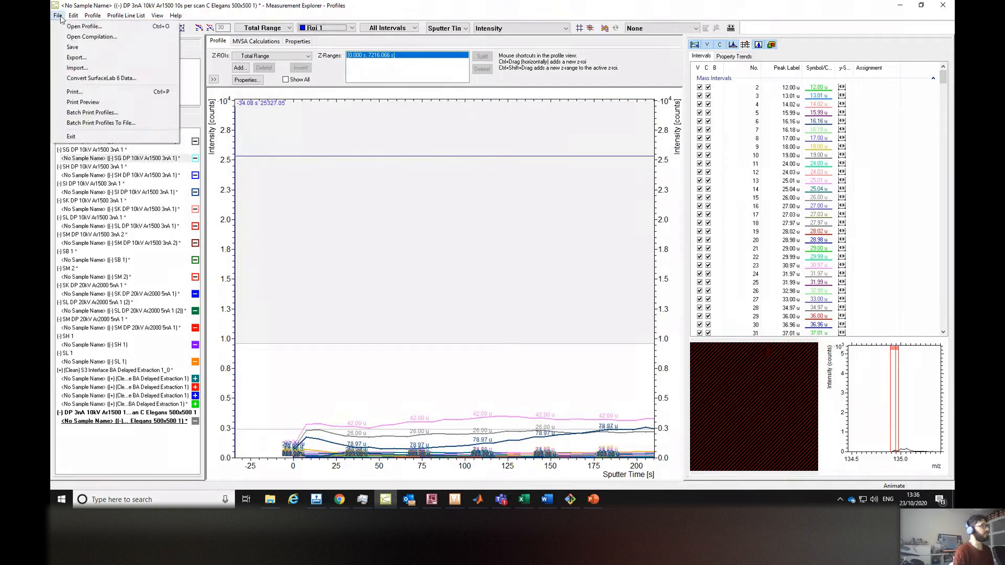
click(68, 57)
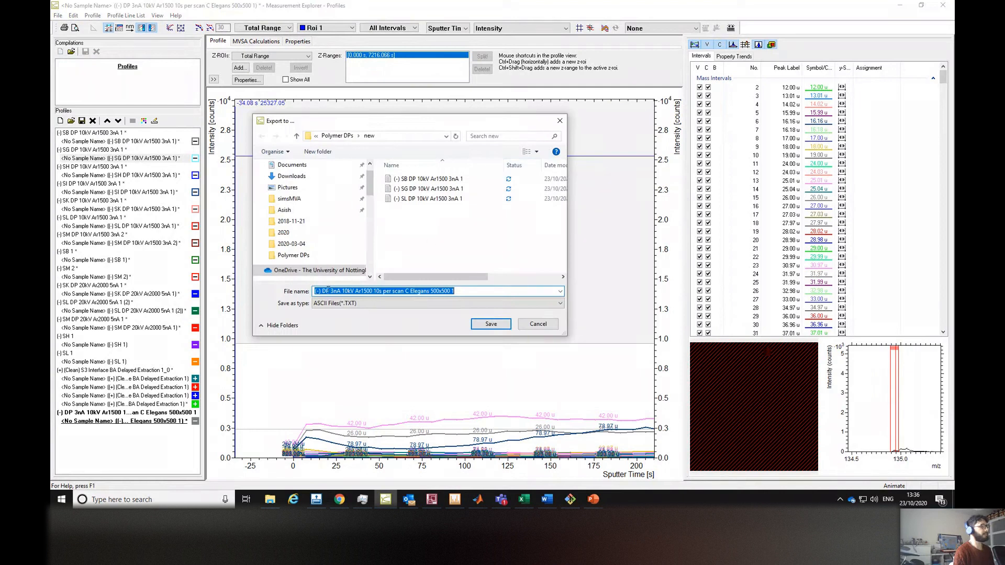
click(474, 290)
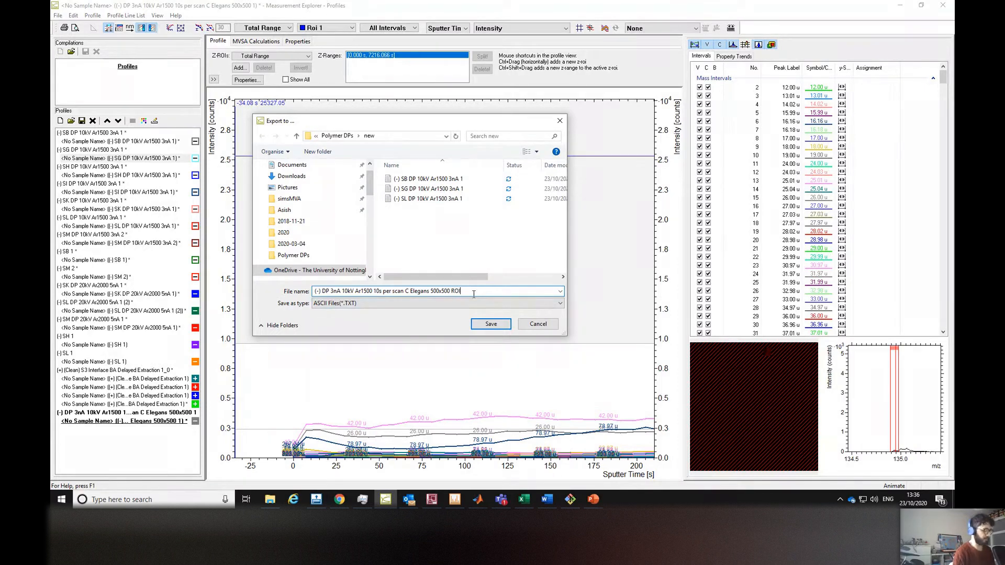
text(1)
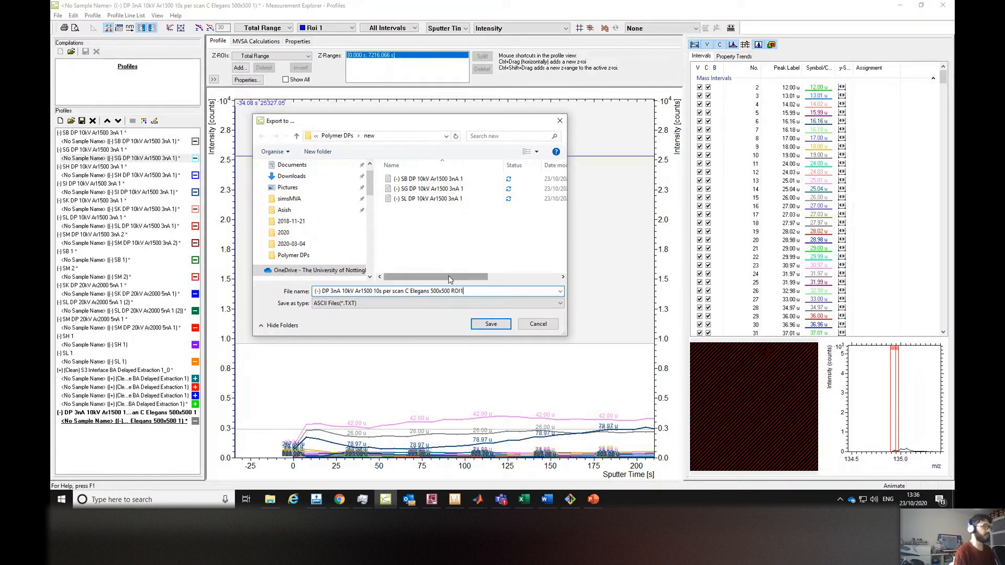
click(483, 326)
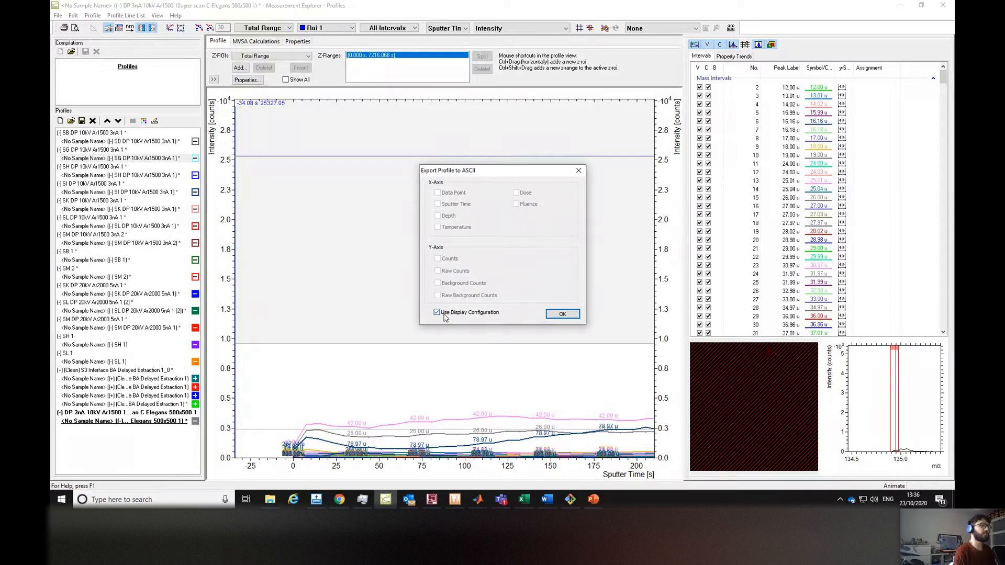
click(553, 316)
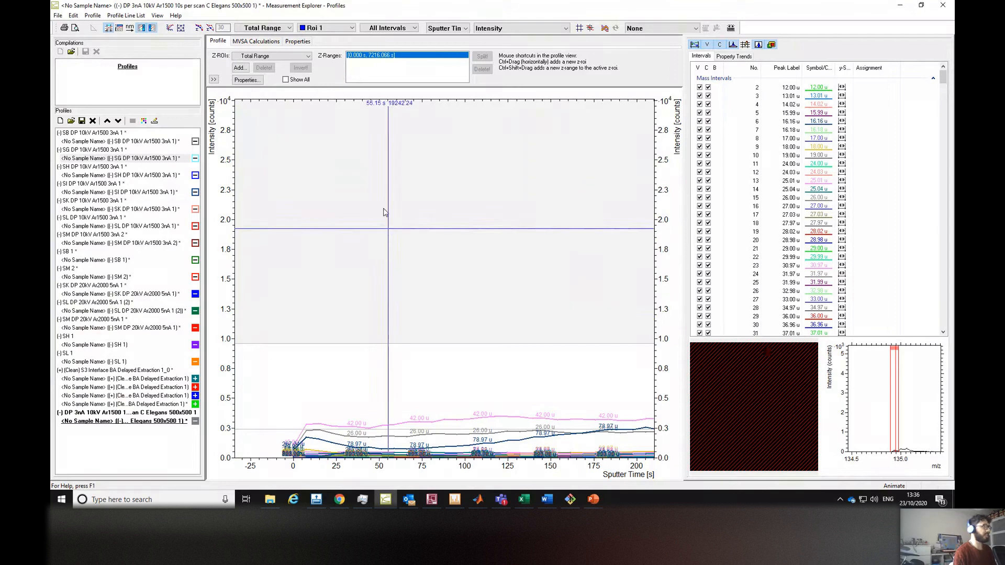
Switch the active lateral ROI to Roi 1 - Copy and export its profile as an ASCII file ending in ROI2.
click(349, 28)
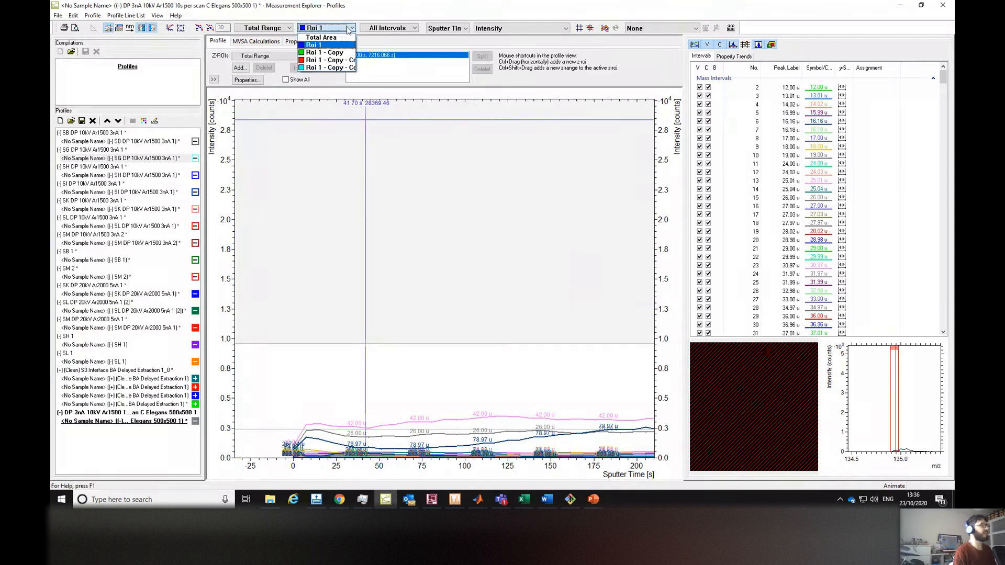
click(322, 54)
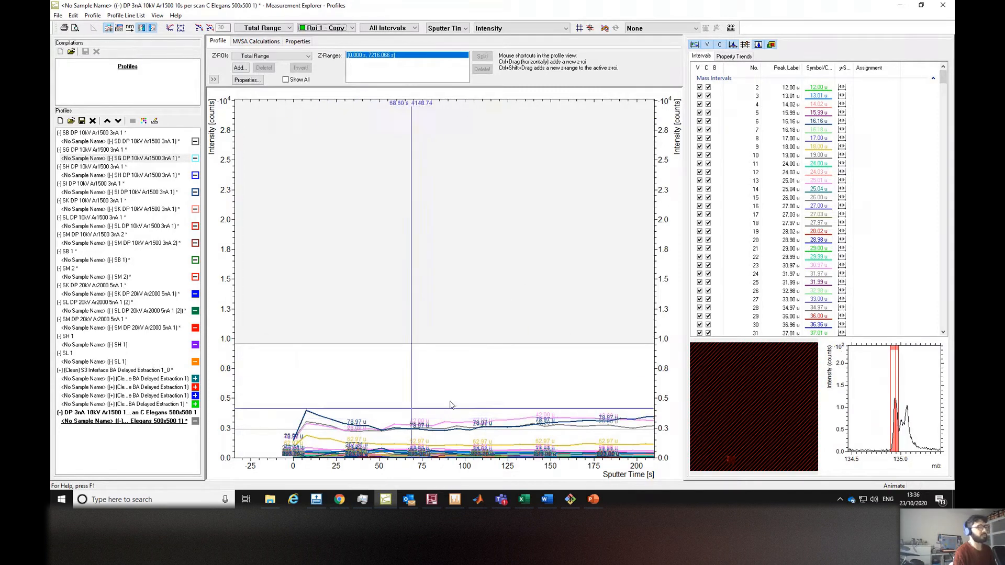
click(58, 16)
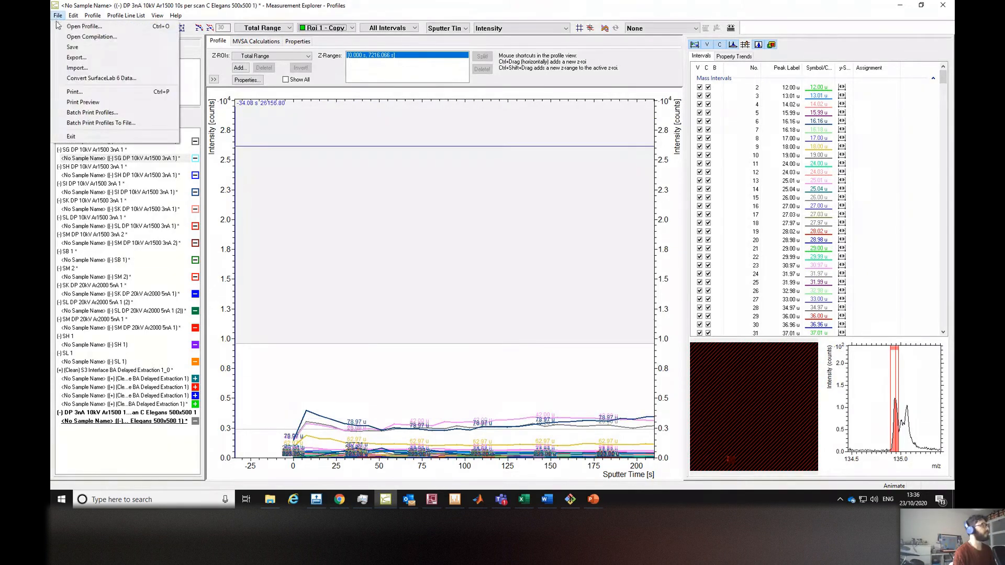
click(76, 58)
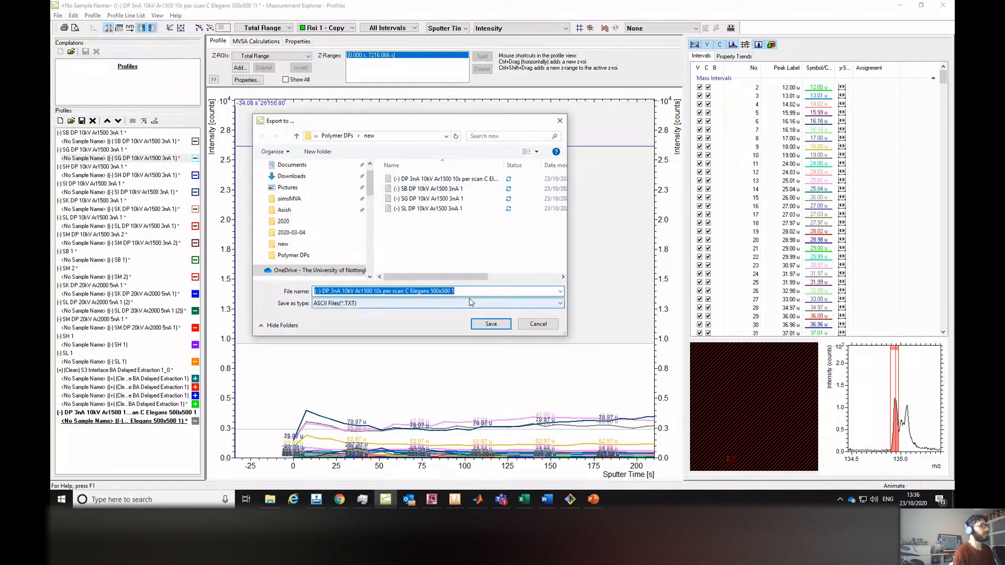
click(465, 292)
key(BackSpace)
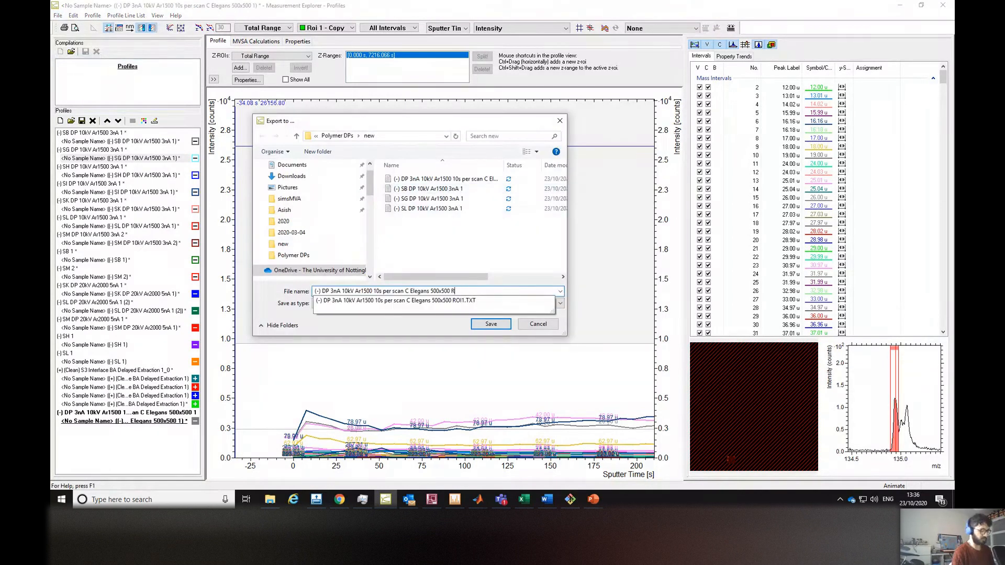
click(478, 320)
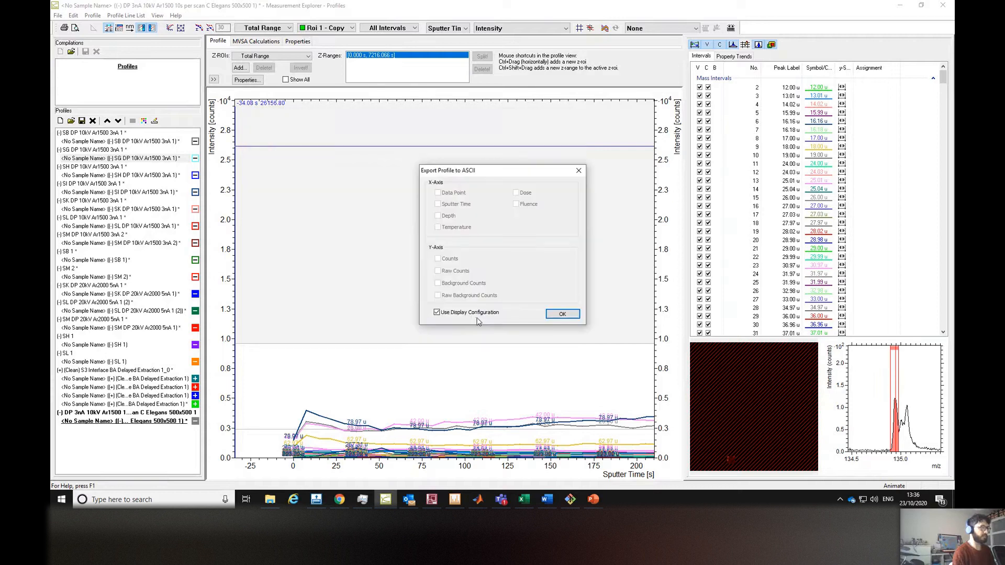
click(558, 315)
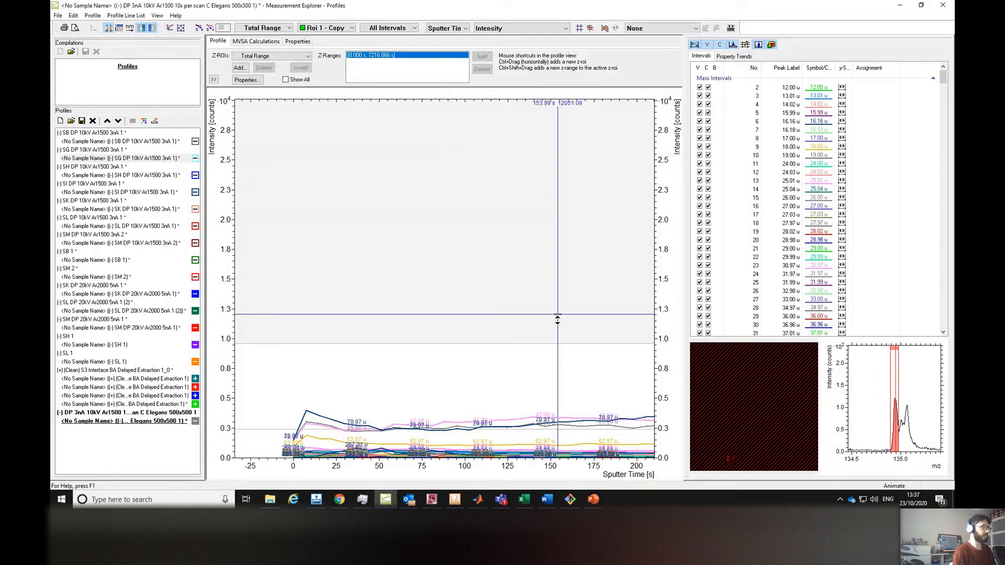
click(347, 27)
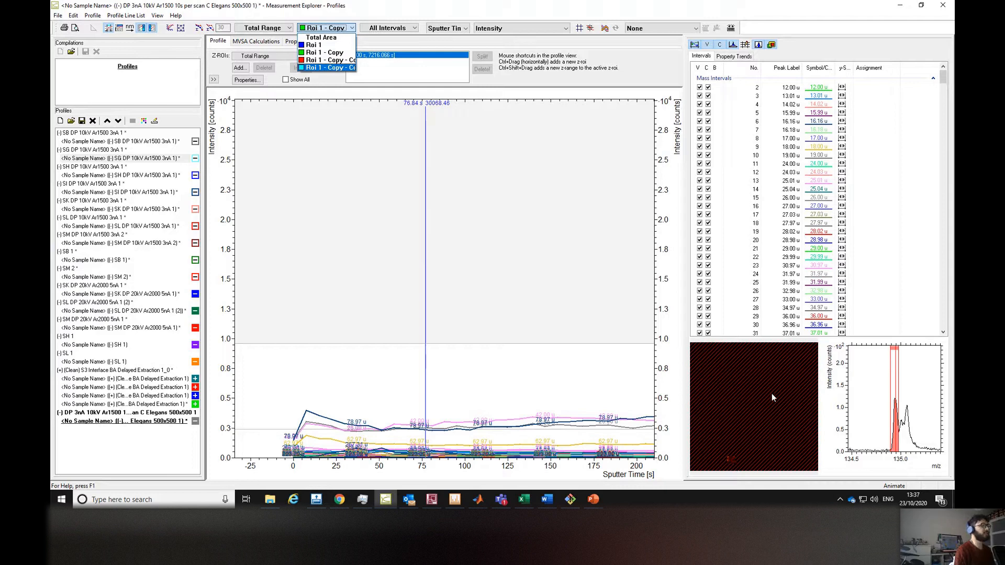
click(474, 355)
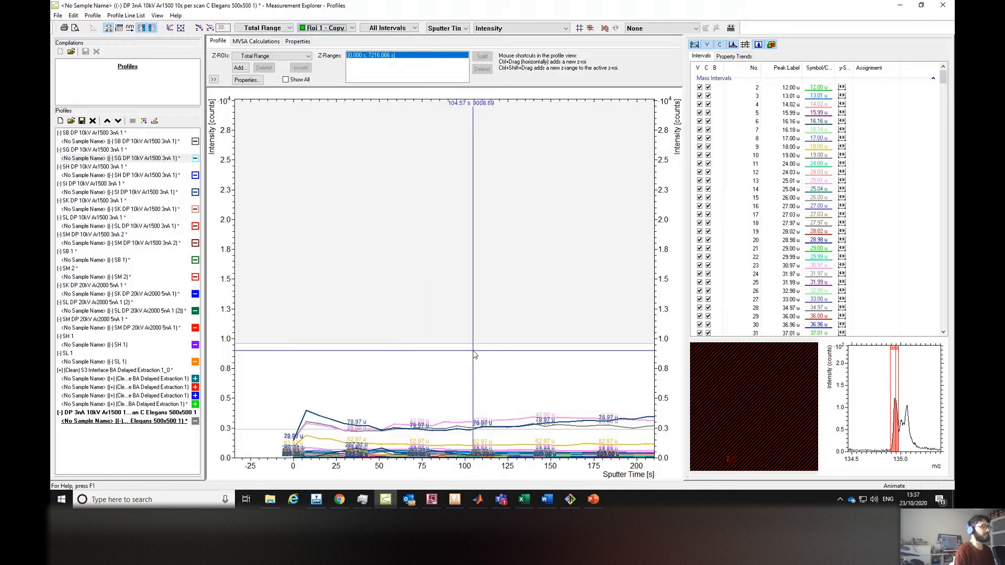
Switch to simsMVA and add a new tab named example 2.
click(482, 497)
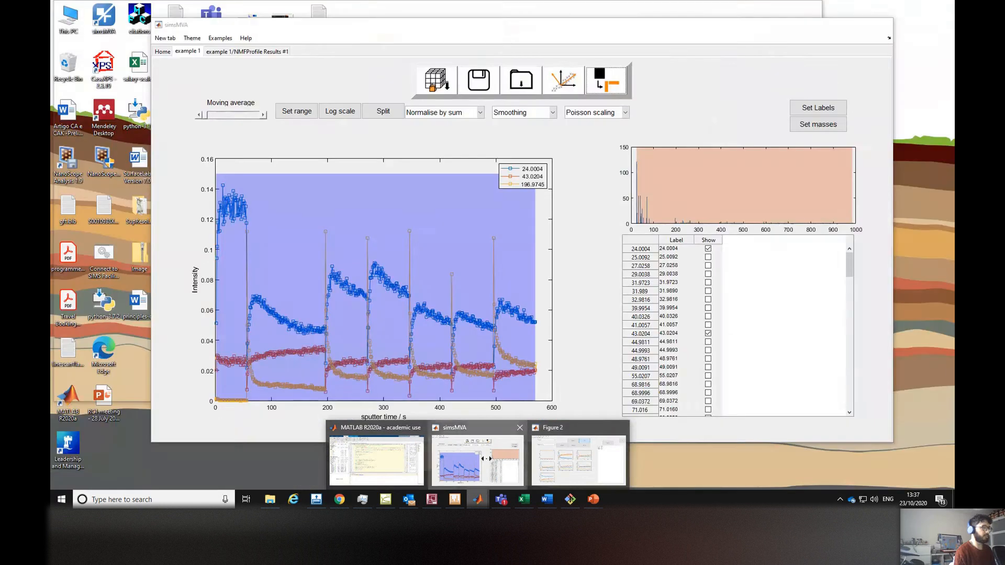
click(478, 459)
click(165, 38)
click(176, 61)
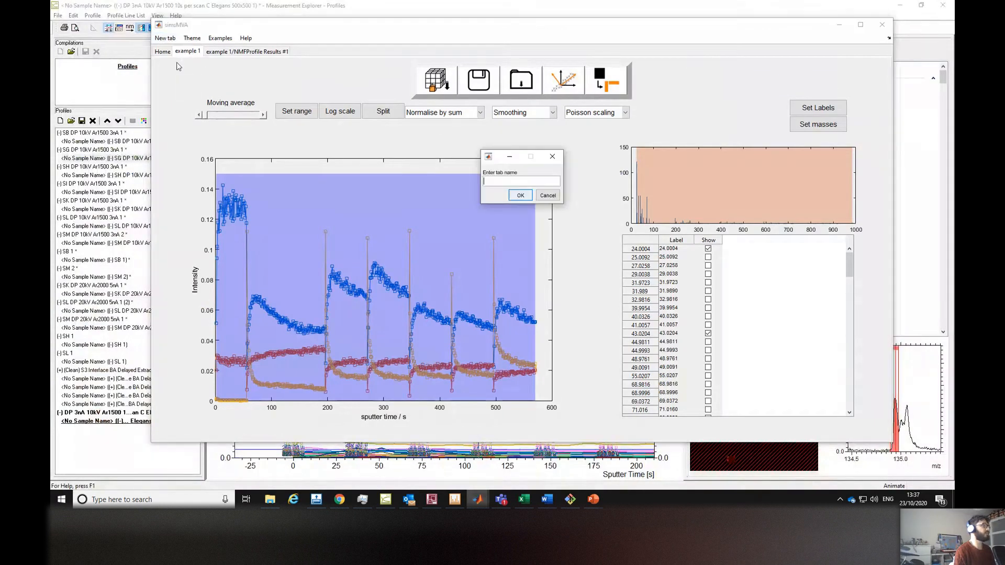
text(example 2)
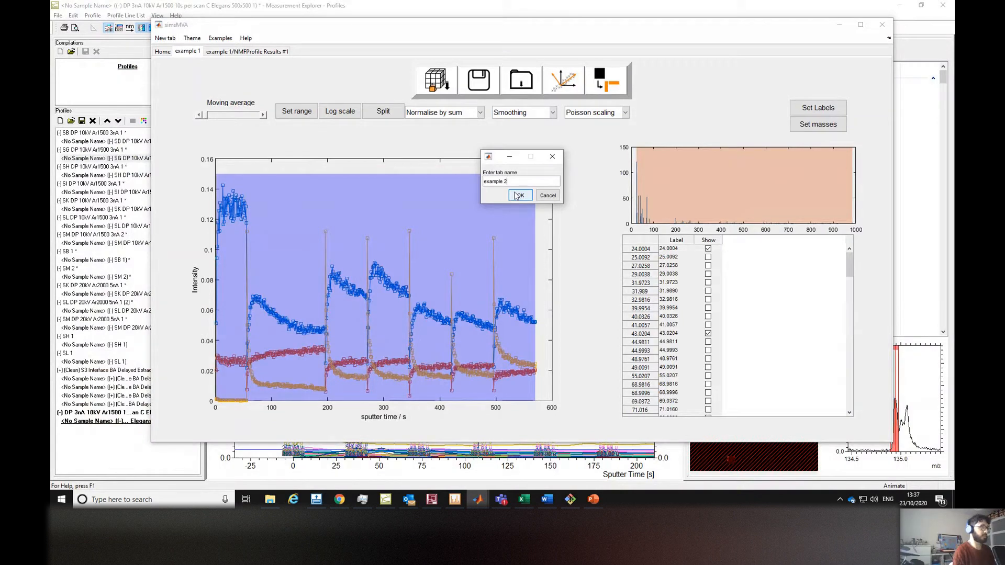
click(519, 195)
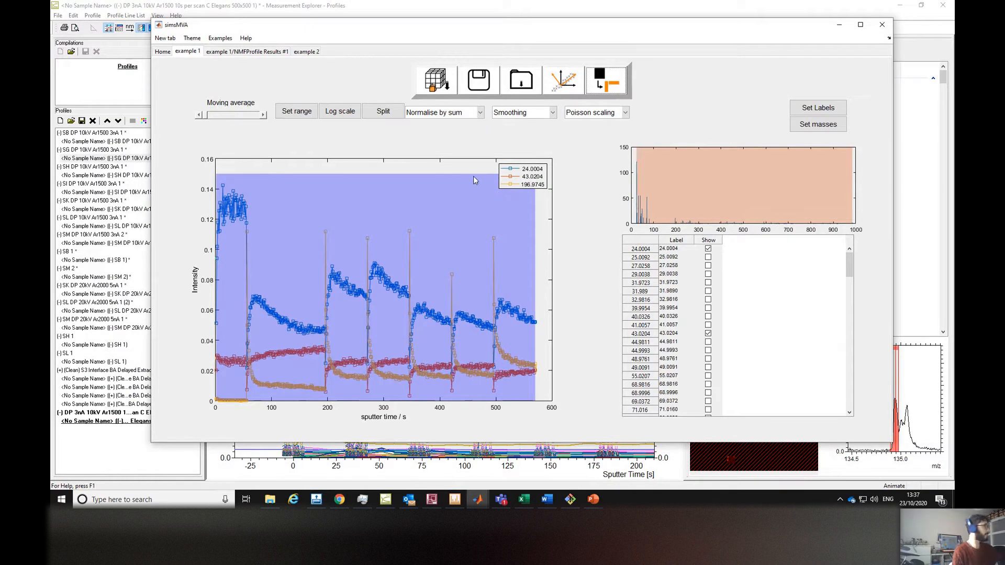
In the example 2 tab, load the four C Elegans ROI1 to ROI4 profile files from Polymer DPs as ION-TOF SurfaceLab 7 data.
click(306, 51)
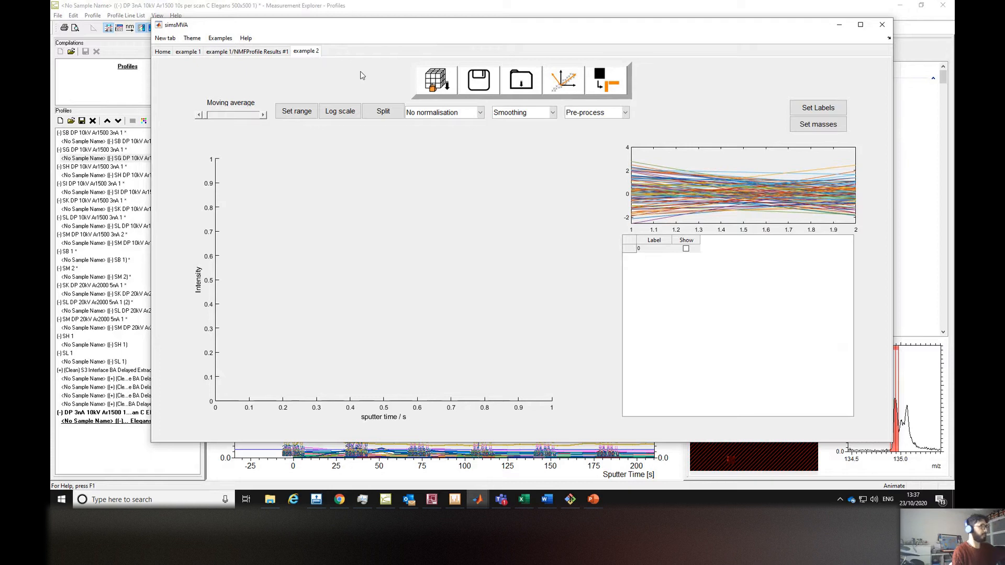
click(429, 84)
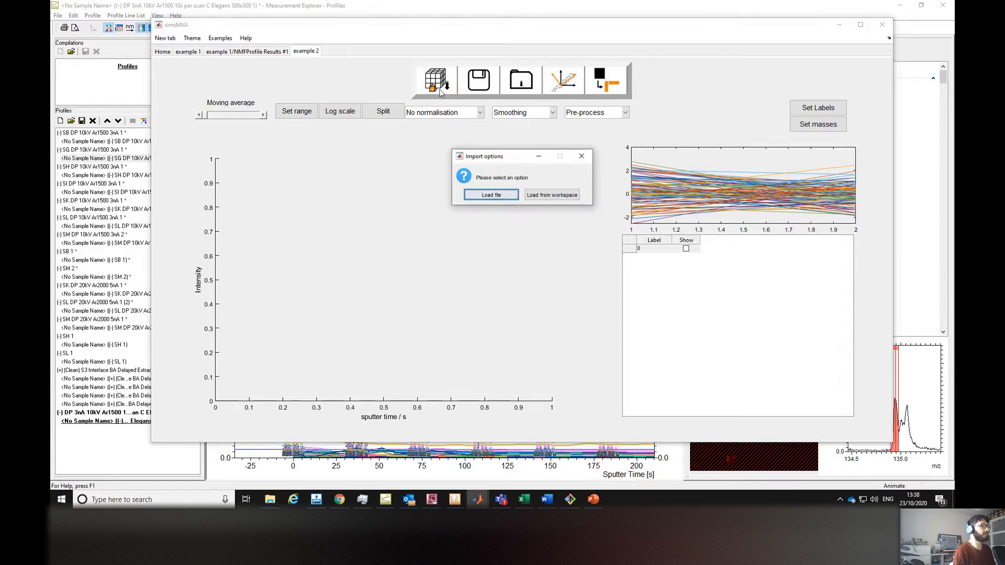
click(492, 195)
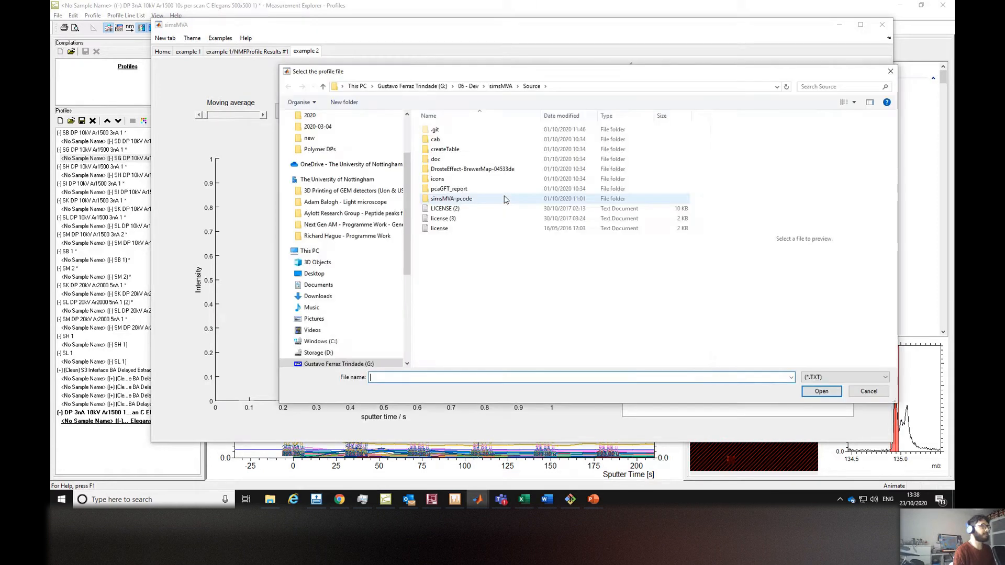
click(348, 150)
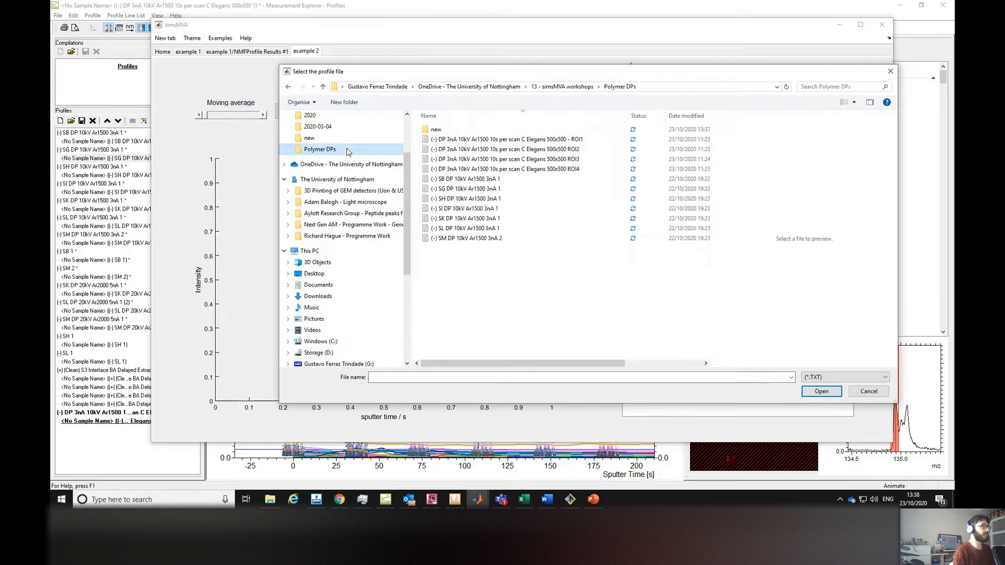
click(452, 140)
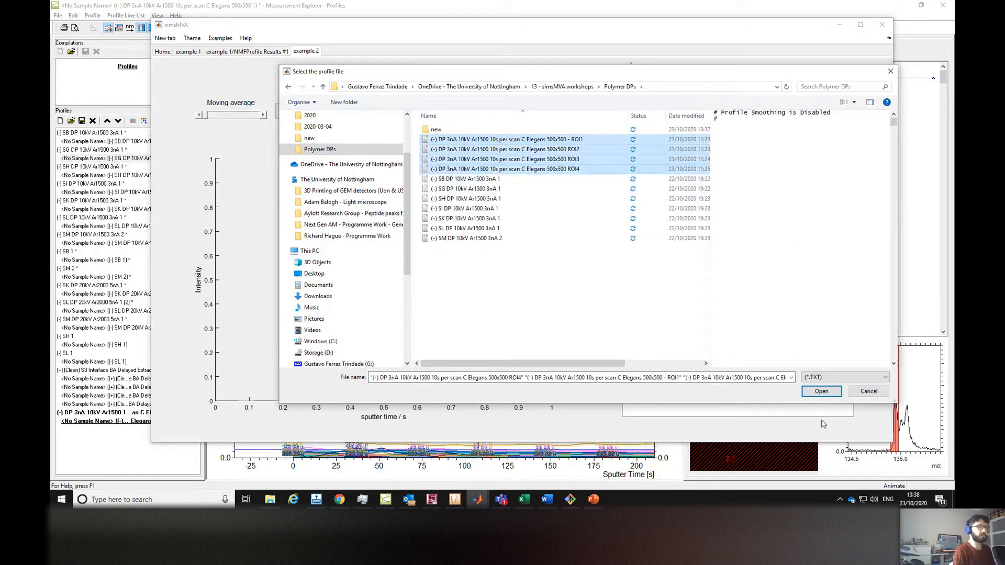
click(822, 394)
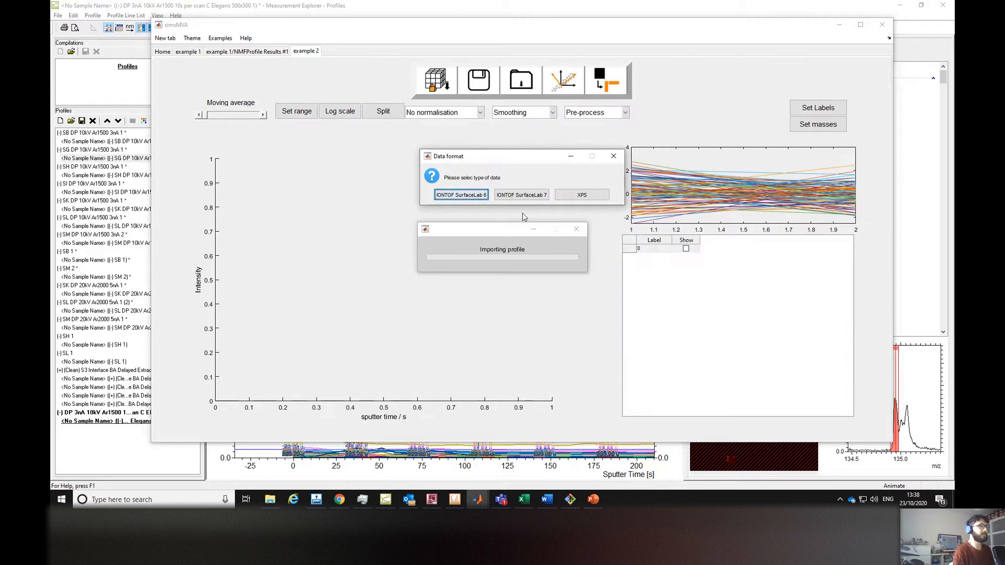
click(519, 198)
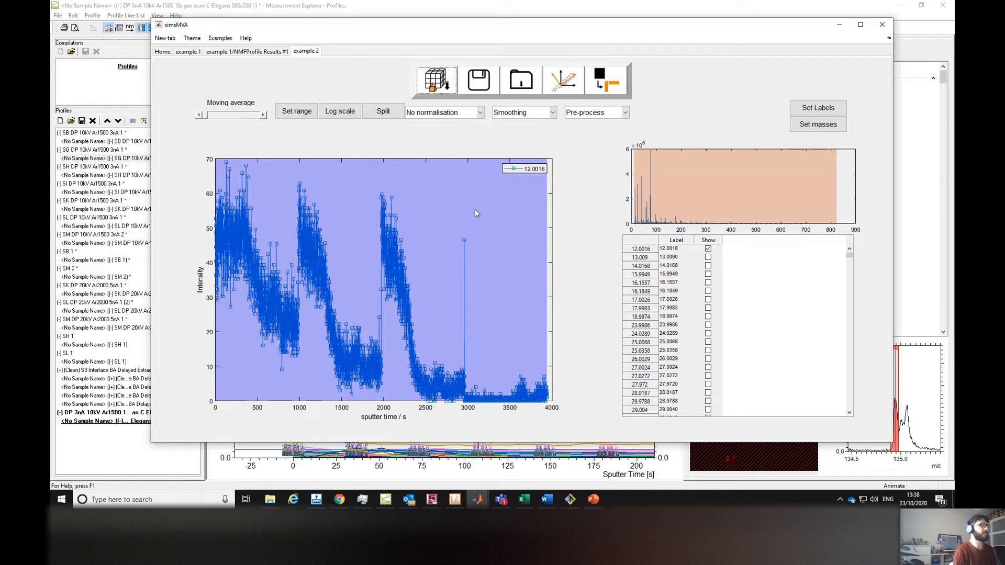
Split the profiles into one plot per file and try Normalise by max, by sum and by sum of selected.
click(384, 111)
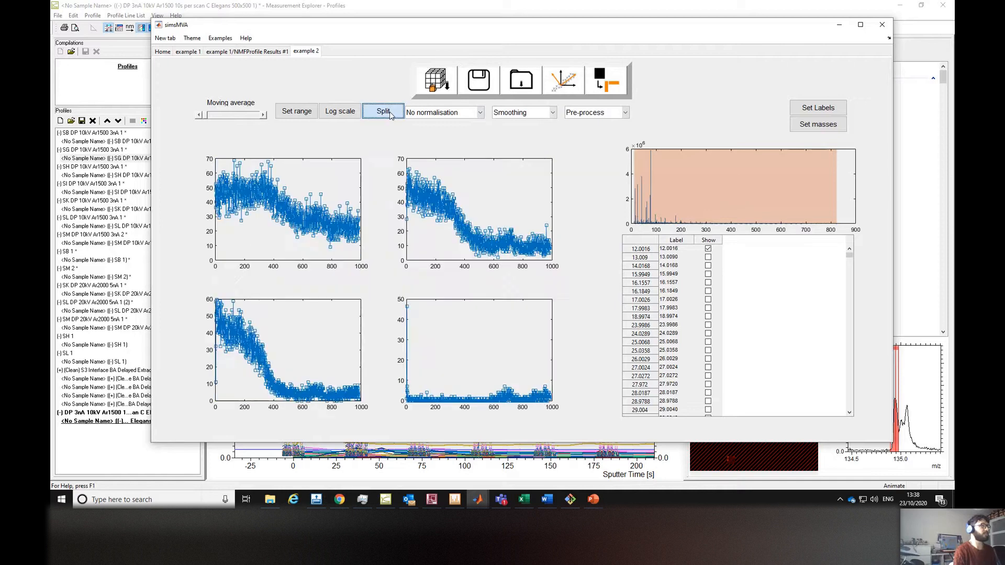
click(472, 113)
click(434, 135)
click(474, 113)
click(451, 146)
click(453, 117)
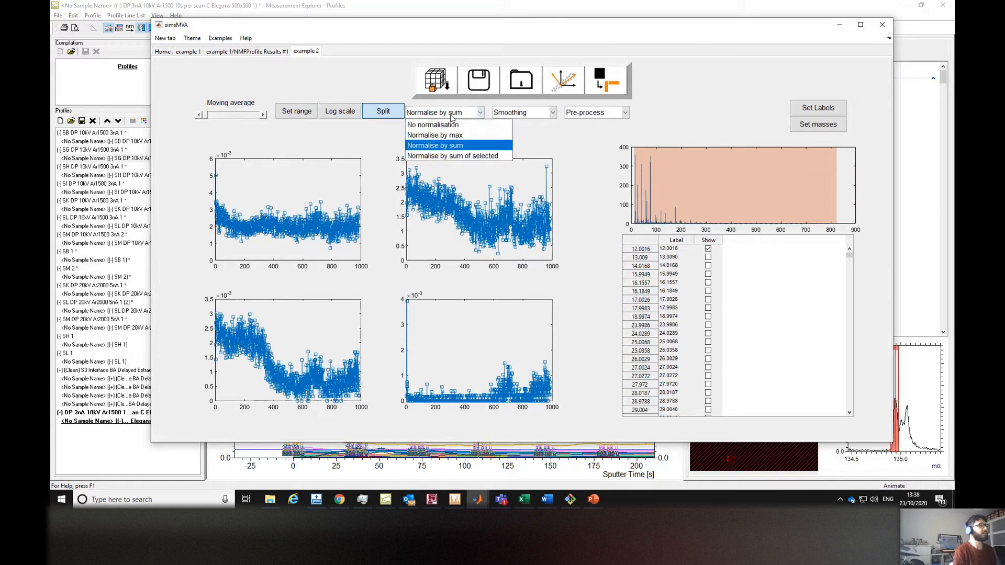
click(452, 156)
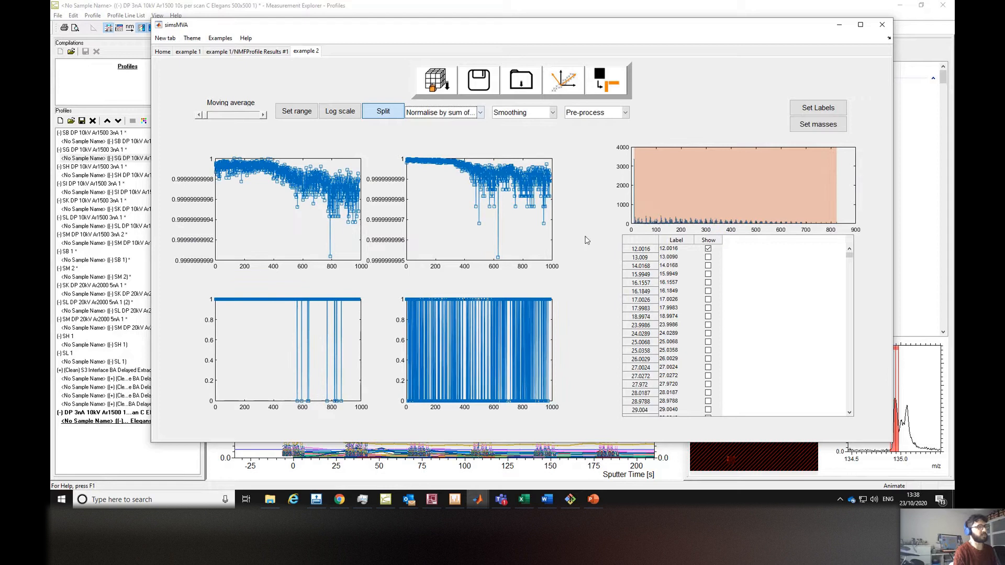
Show the 14.0168 mass alongside 12.0016 and set the normalisation to No normalisation.
click(709, 266)
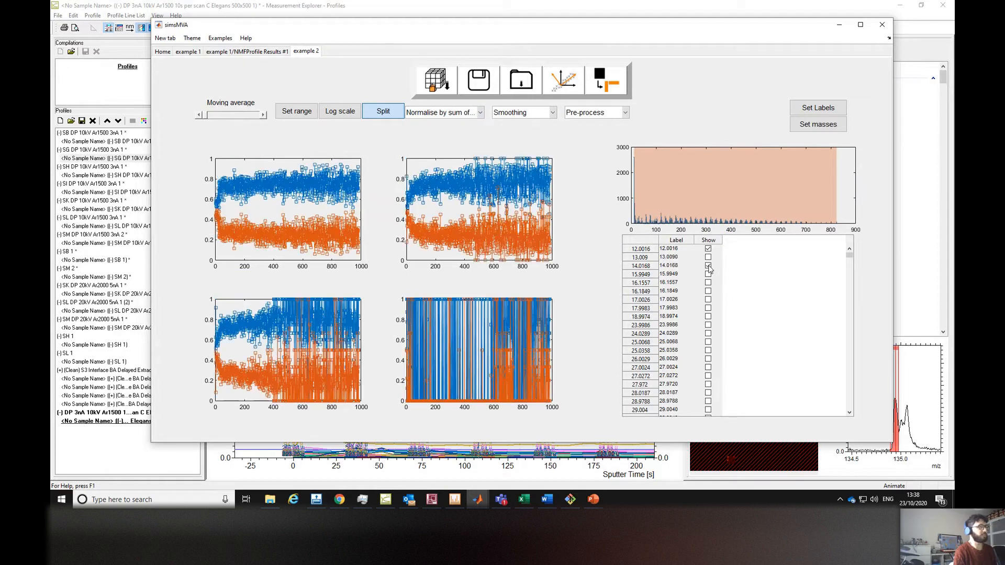
click(425, 114)
click(431, 129)
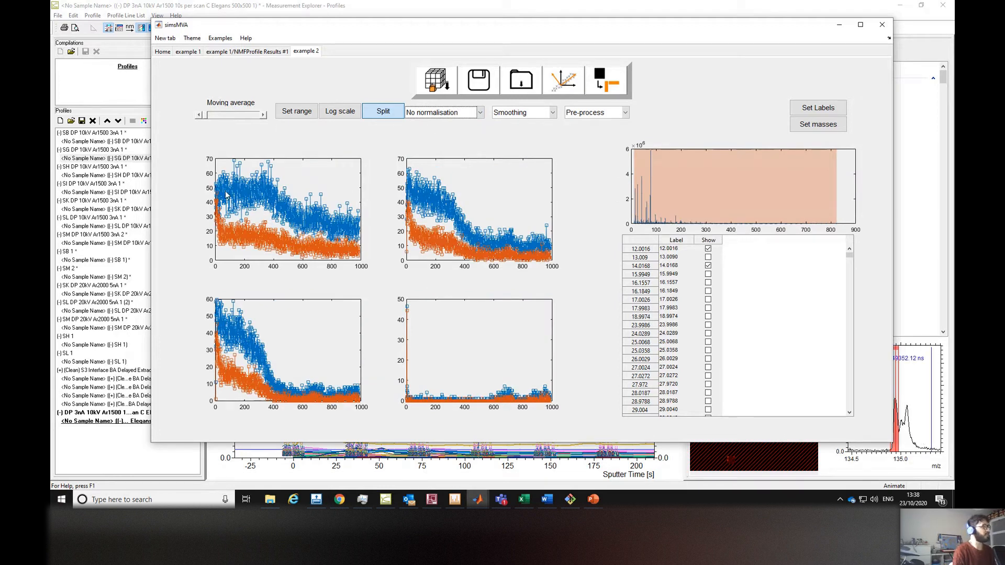
Try different moving average smoothing levels and reset the moving average to zero.
click(263, 116)
click(264, 116)
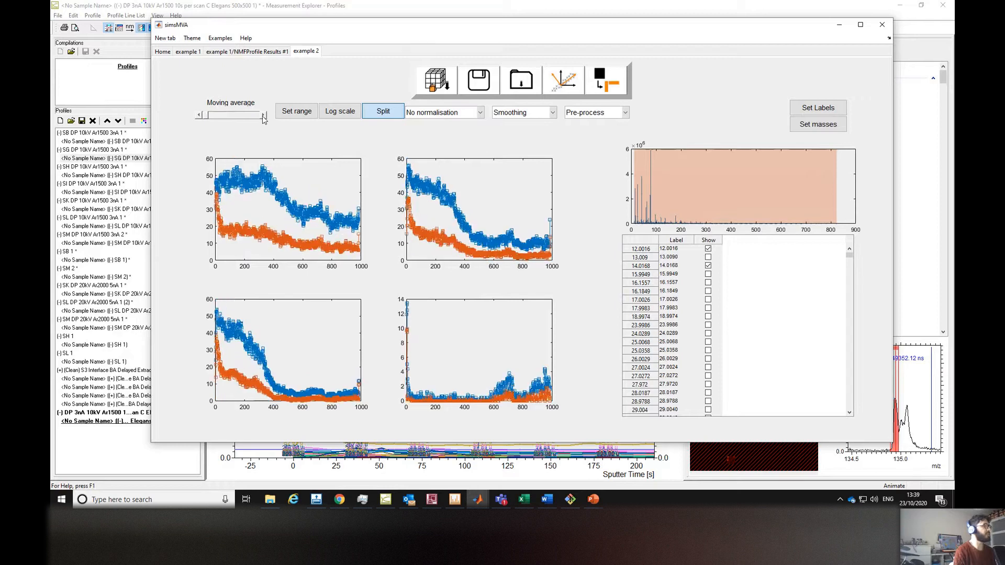
click(264, 117)
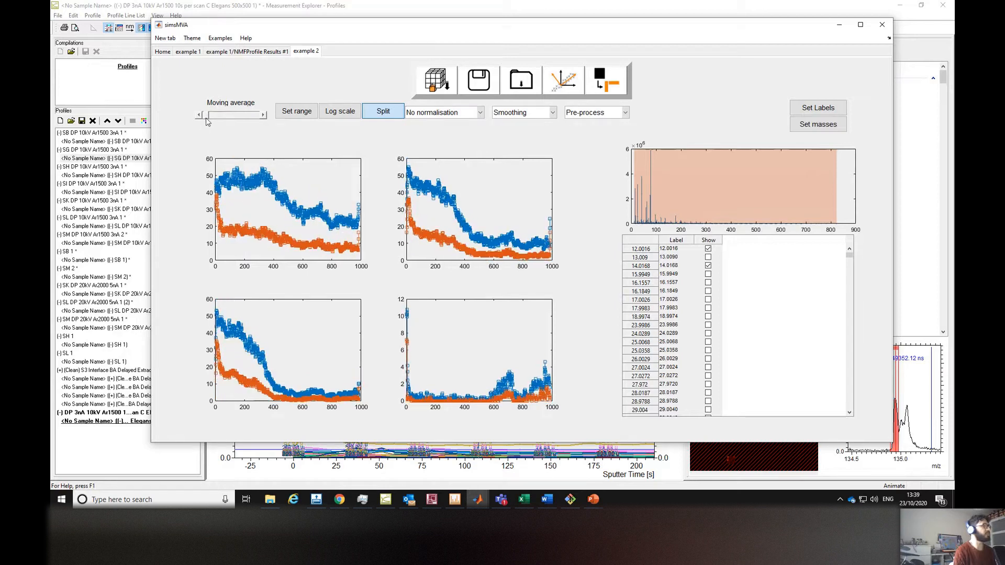
drag(208, 120, 241, 119)
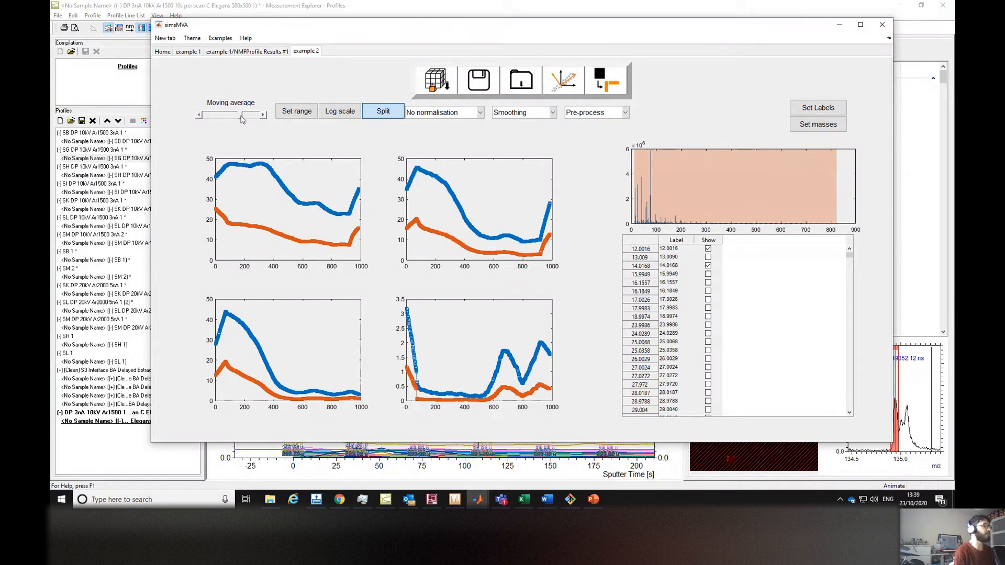
drag(240, 118, 204, 117)
click(264, 116)
click(264, 116)
click(200, 116)
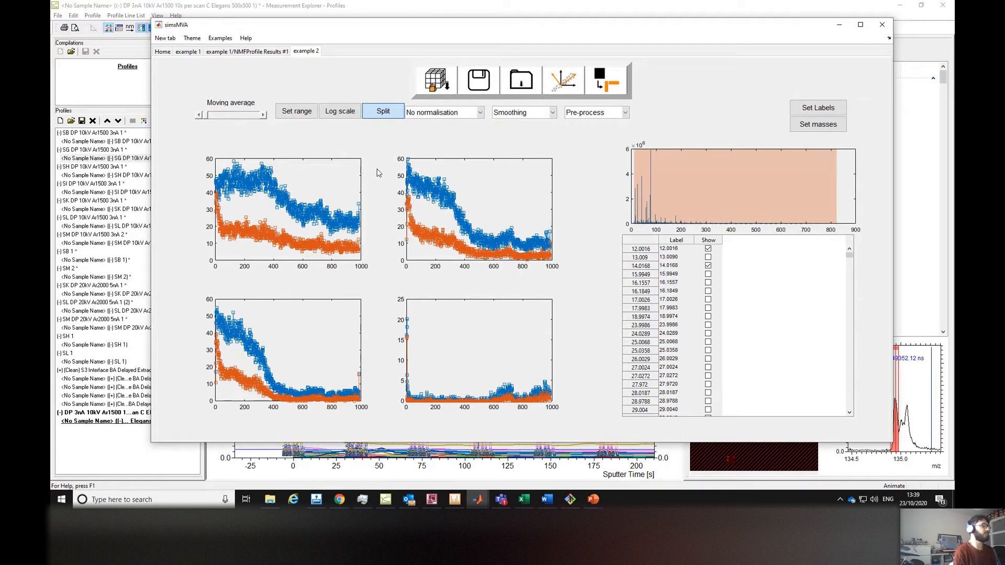
Set the pre-processing of the example 2 profiles to Poisson scaling.
click(606, 113)
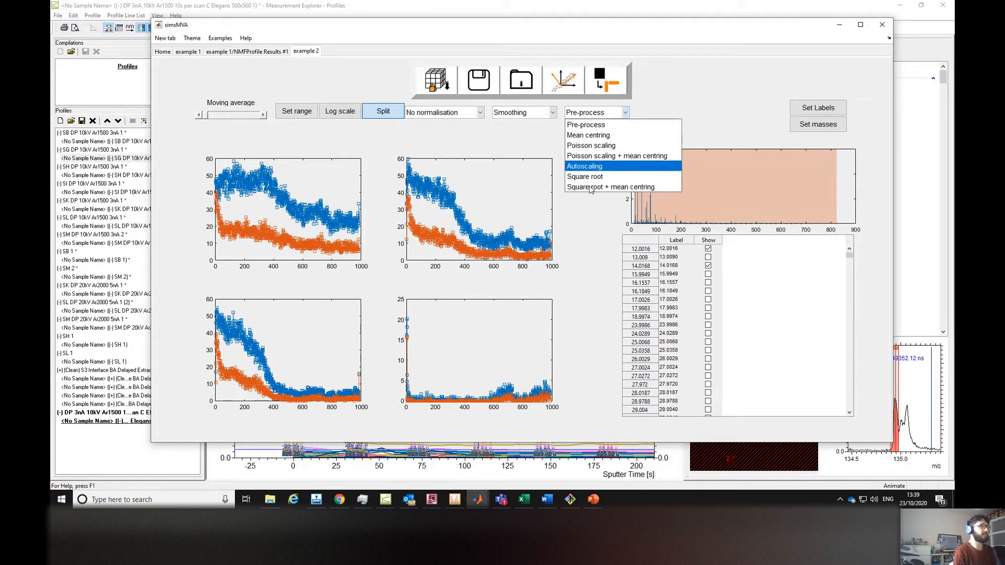
click(634, 149)
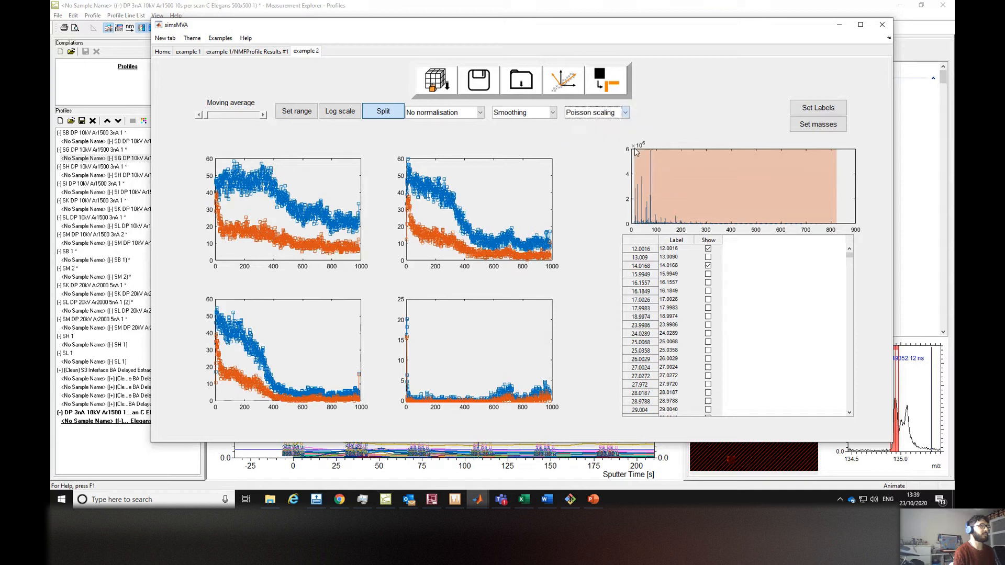
click(474, 116)
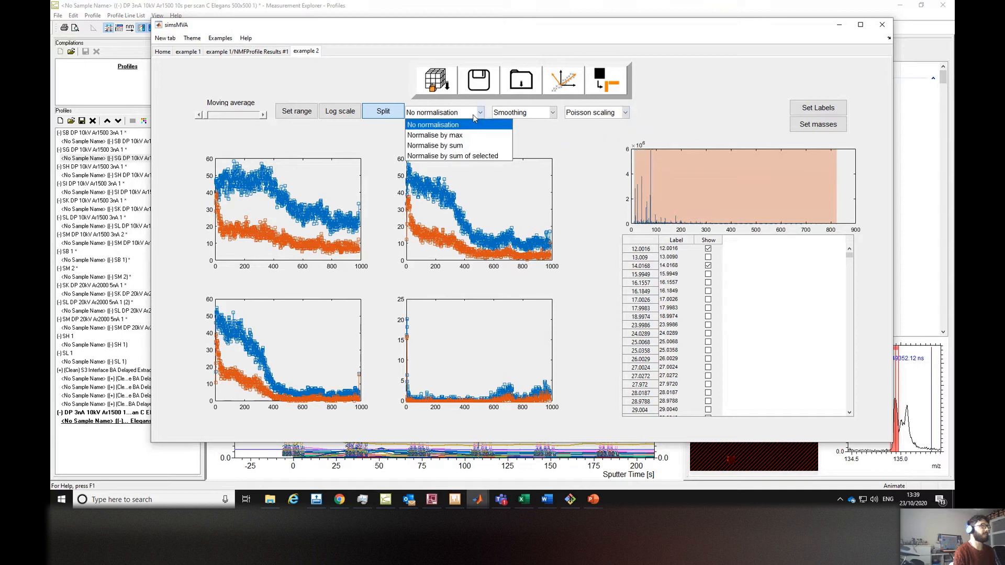
click(474, 116)
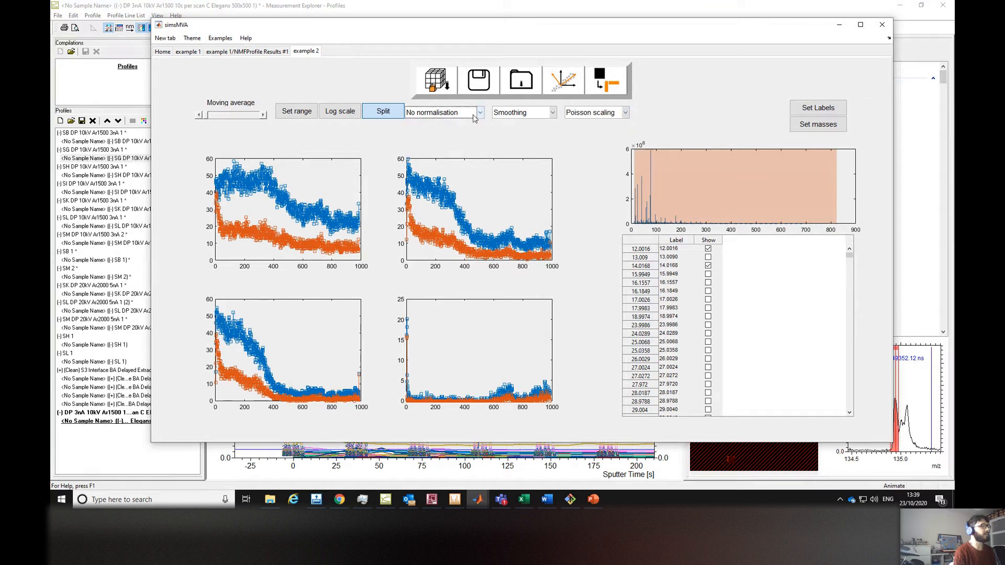
click(474, 116)
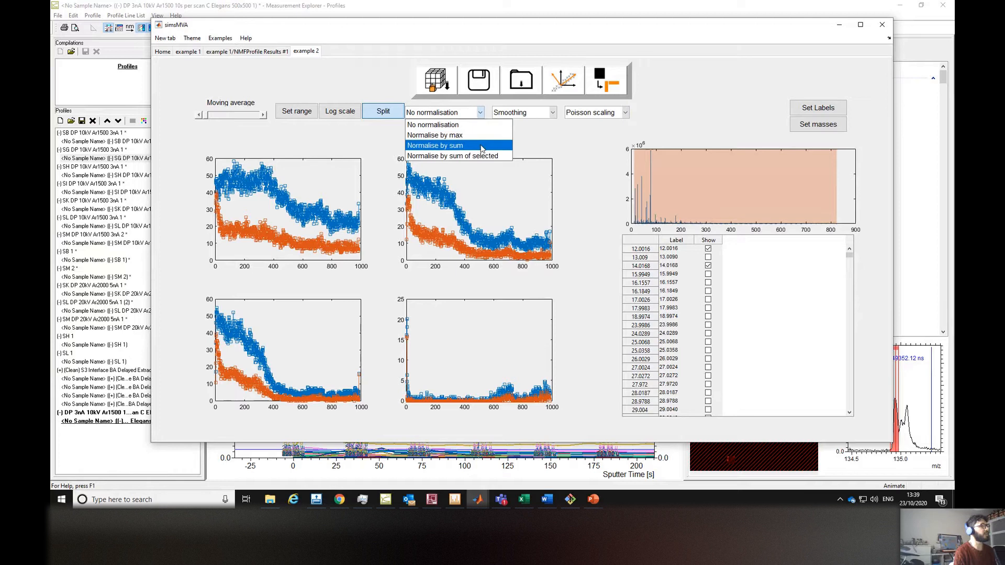
click(478, 113)
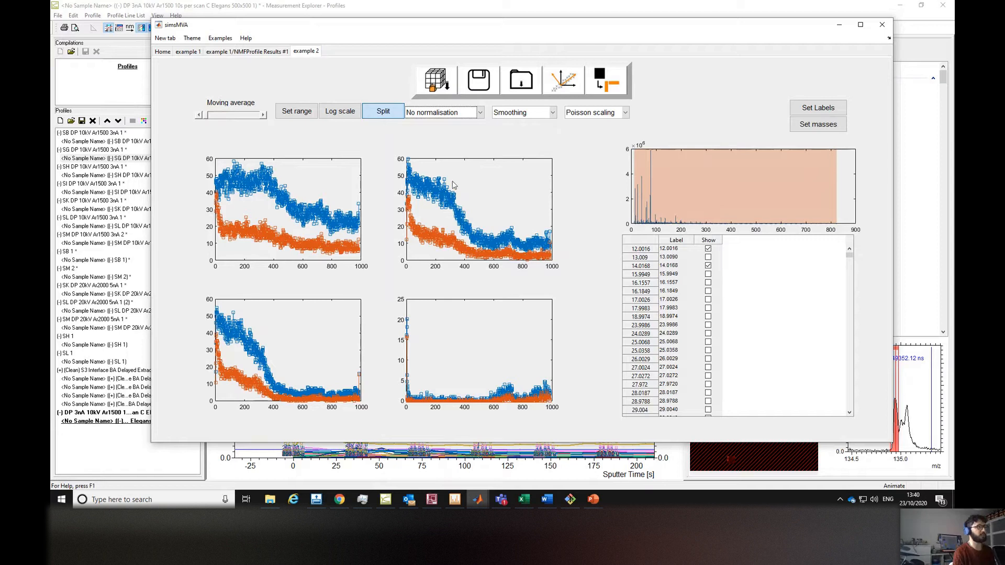
click(467, 113)
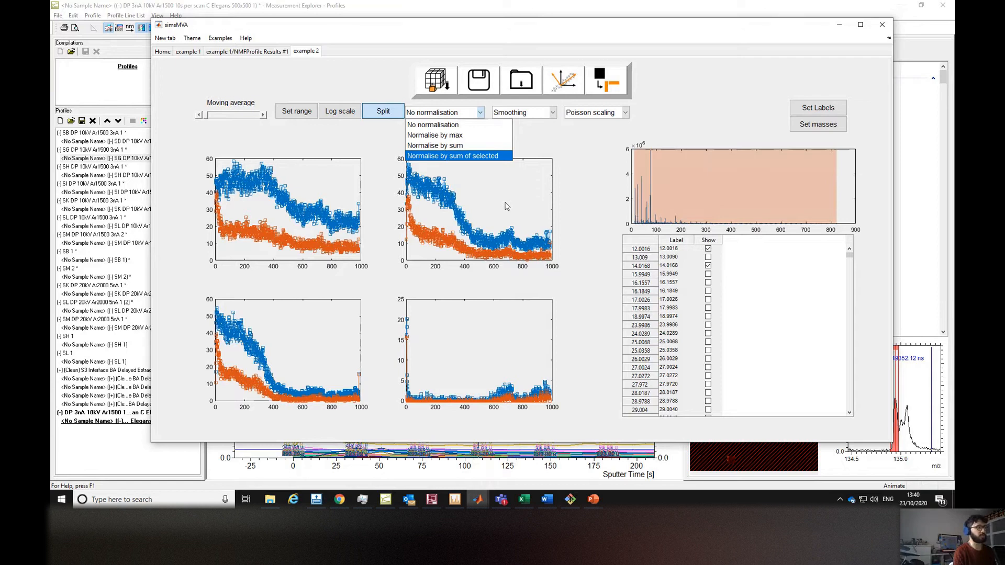
click(467, 149)
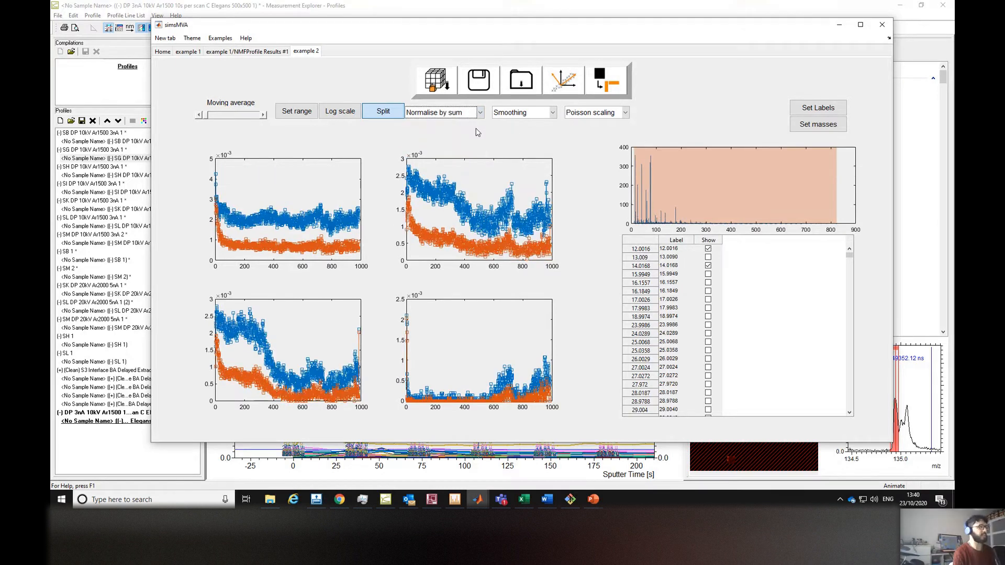
click(479, 113)
click(474, 126)
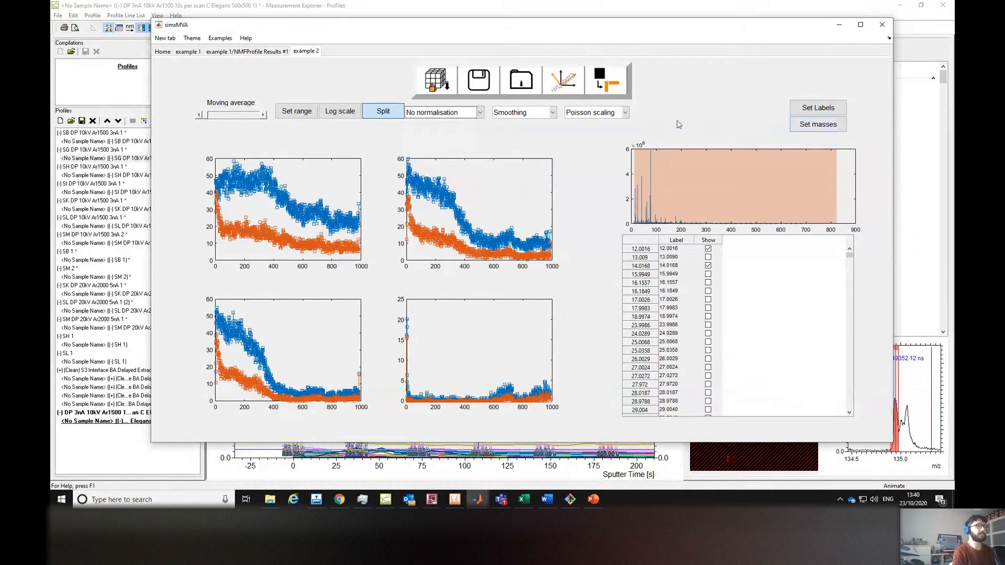
Run NMF with the Multiplicative (Poisson) algorithm and 4 endmembers on the loaded profiles.
click(606, 83)
drag(636, 84, 639, 114)
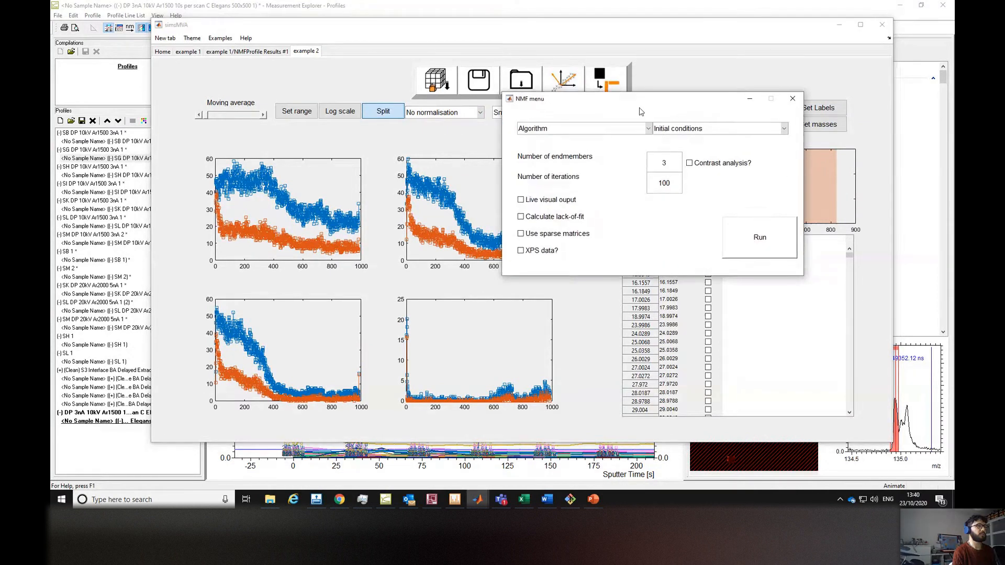
click(627, 138)
click(651, 170)
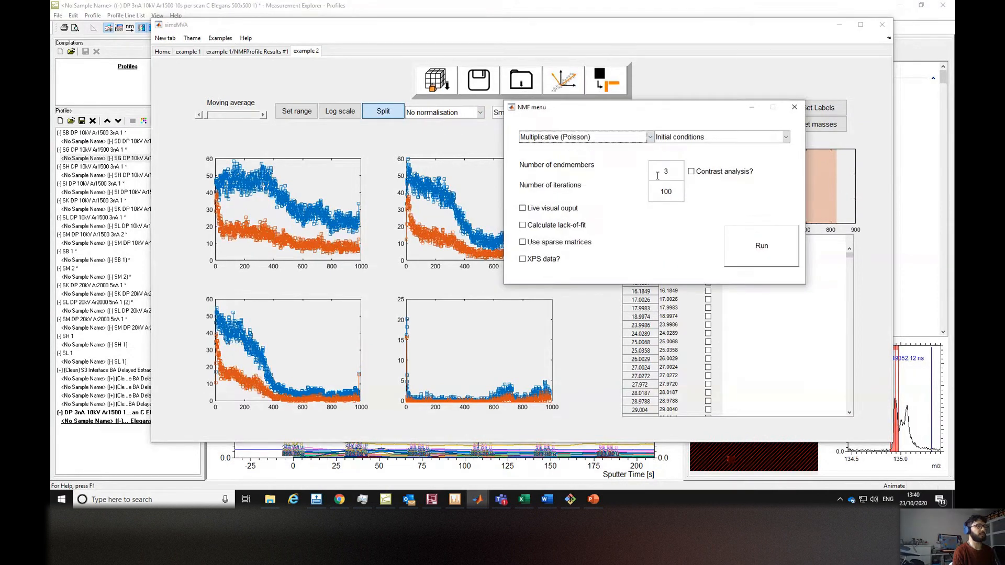
drag(667, 174, 661, 174)
text(4)
drag(670, 114, 680, 143)
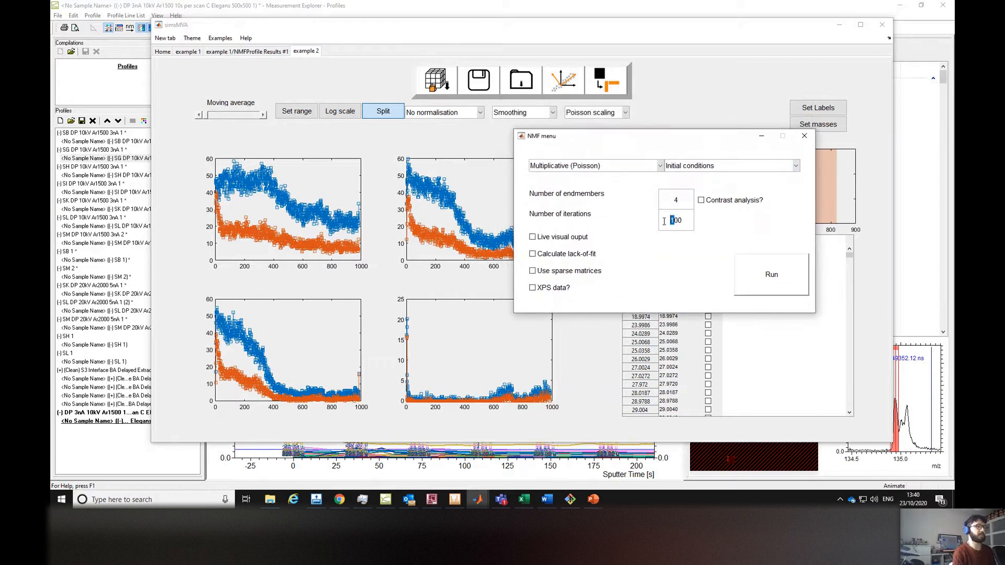
click(753, 269)
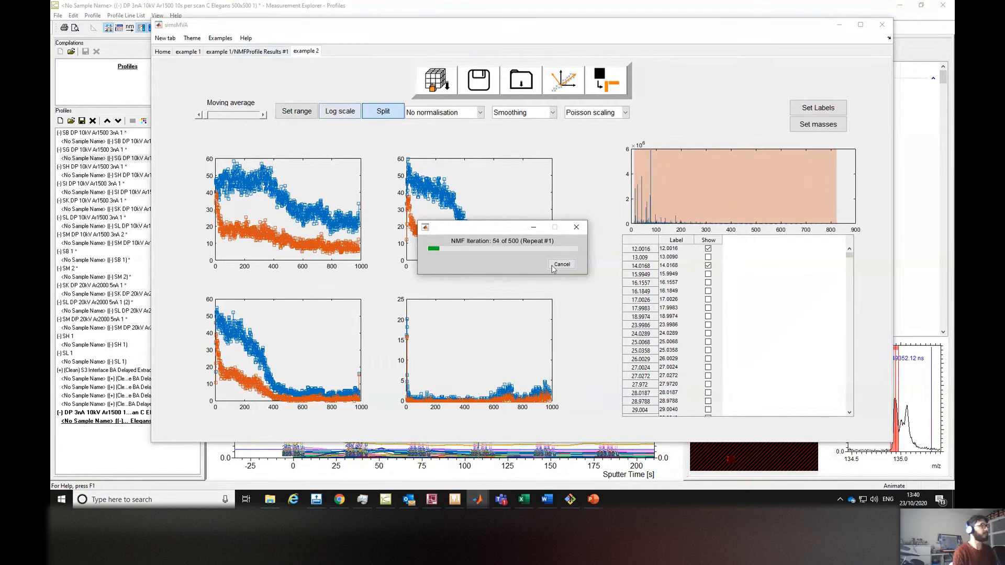
drag(507, 230, 639, 159)
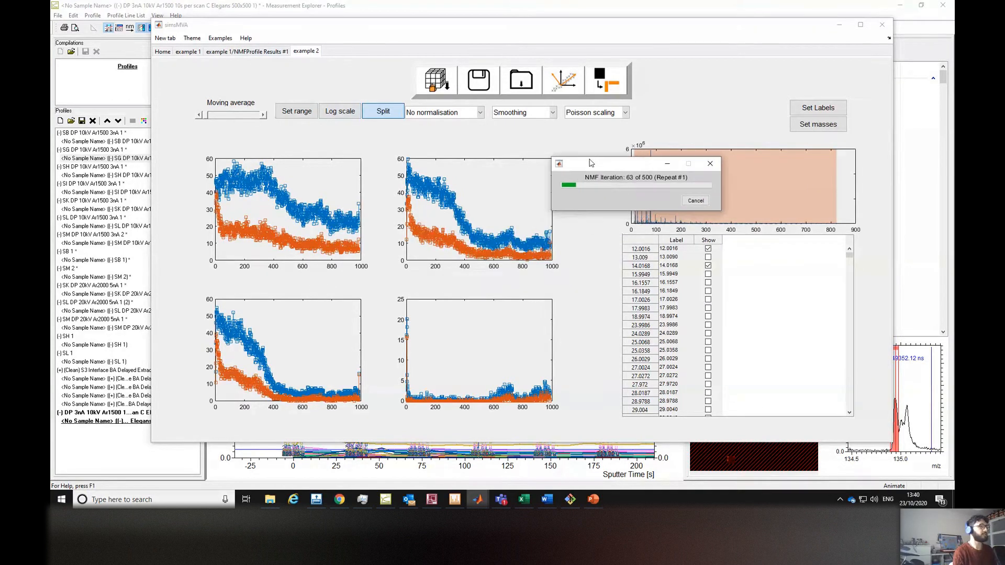
click(248, 52)
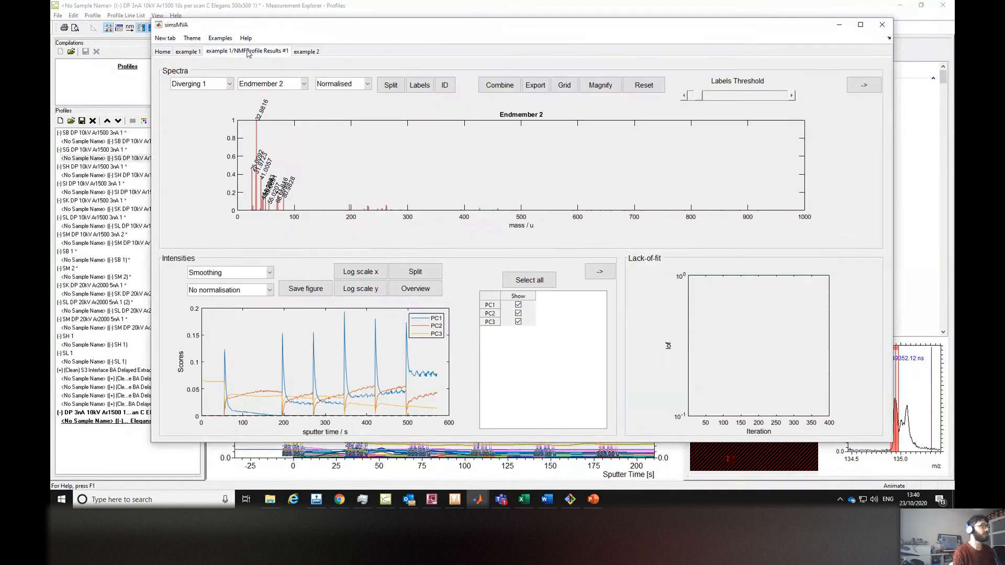
click(189, 52)
click(306, 52)
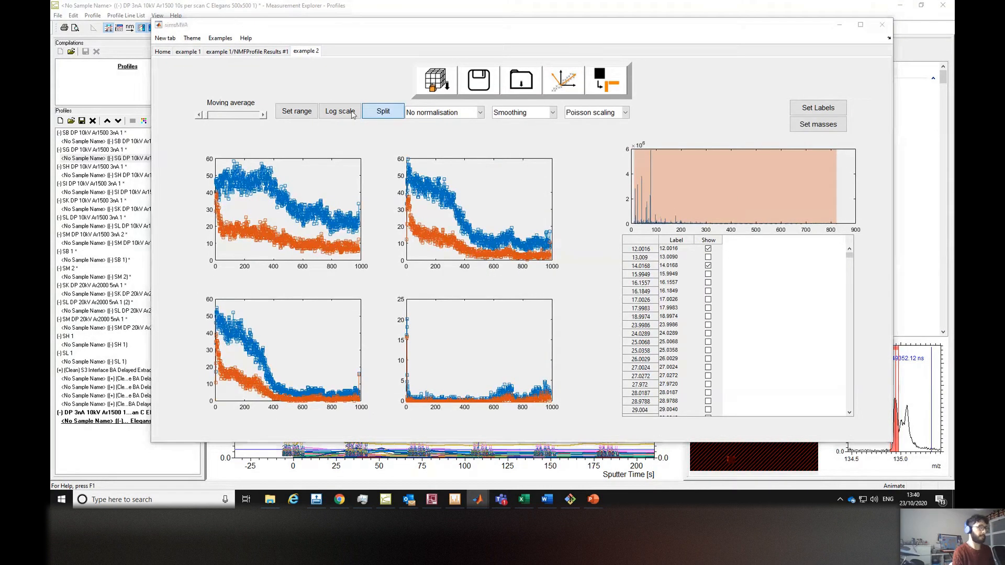
key(alt+Tab)
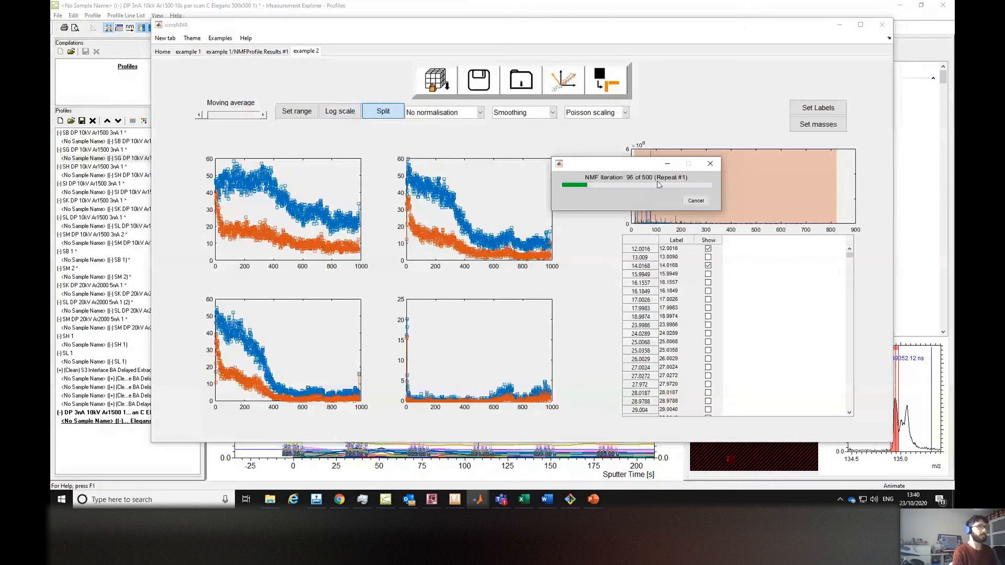
drag(616, 164, 515, 123)
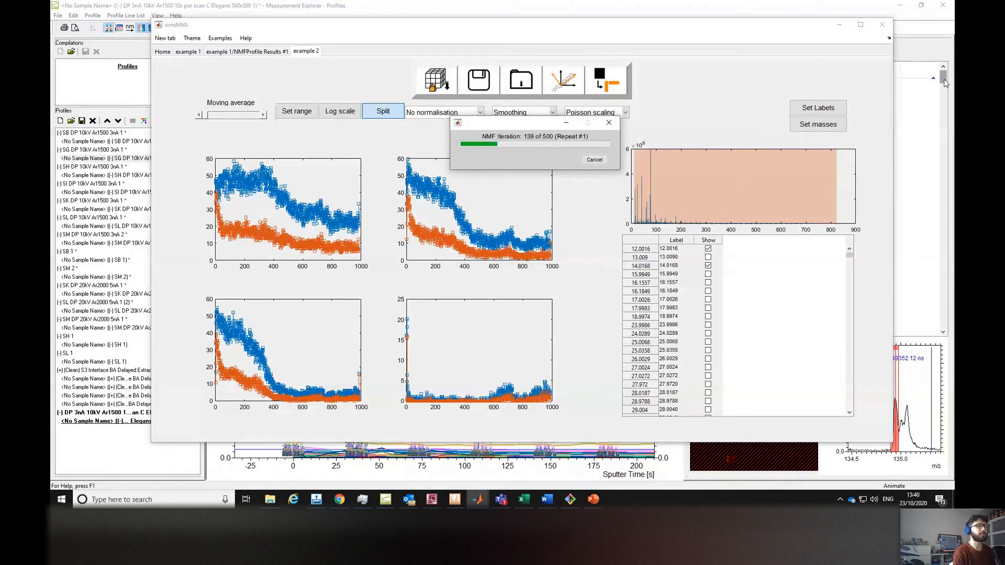
click(945, 84)
In Measurement Explorer, add a mass interval for the H- peak at about 1.01 m/z in the spectrum.
click(454, 500)
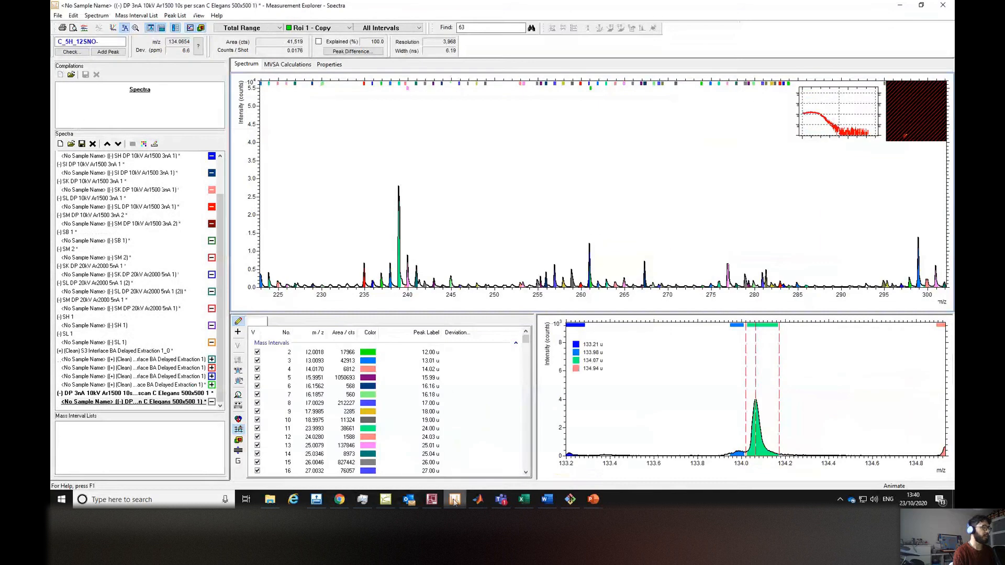
scroll(353, 237, up, 5)
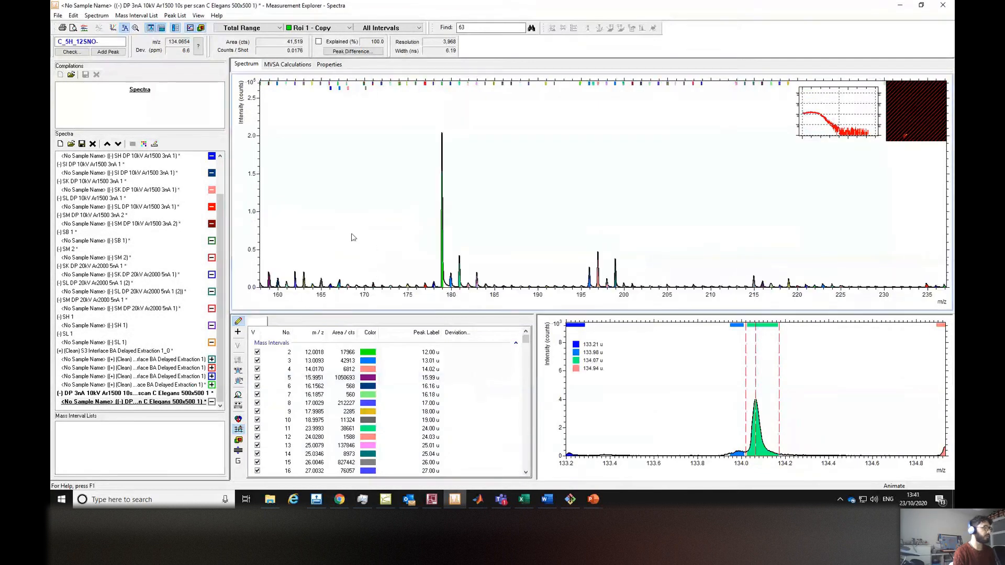
scroll(353, 237, up, 12)
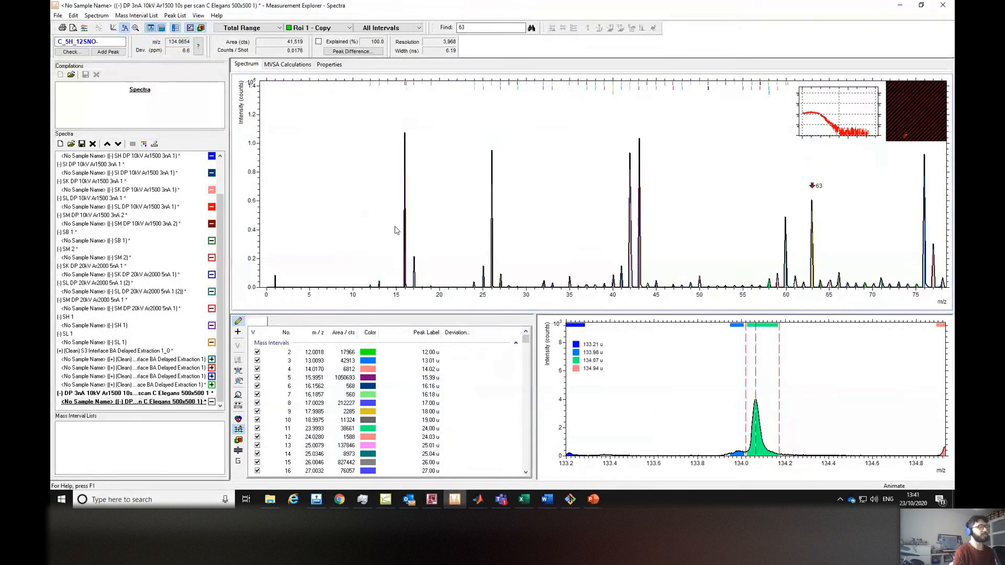
scroll(262, 265, up, 4)
scroll(272, 257, up, 6)
scroll(578, 240, up, 2)
scroll(473, 235, up, 4)
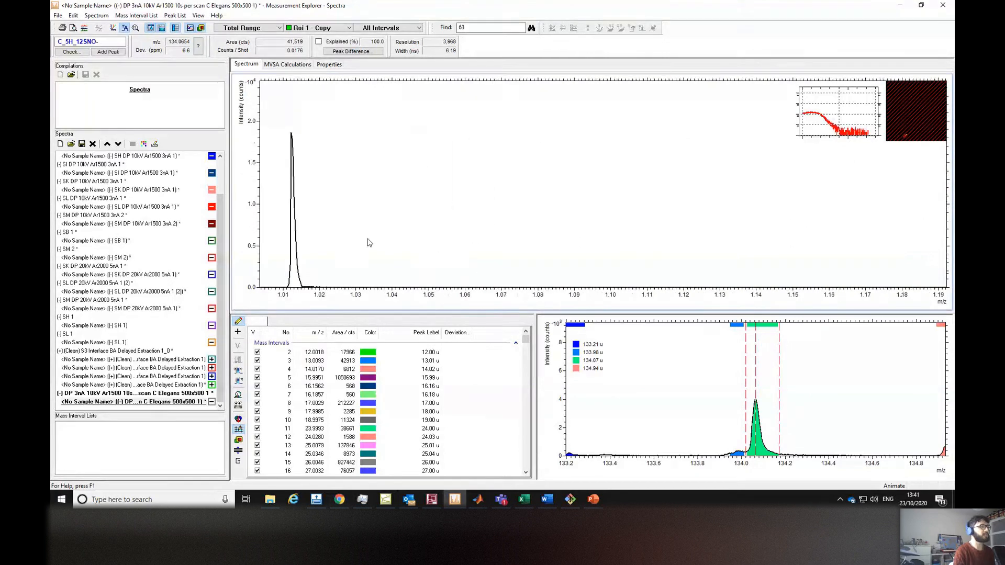
scroll(370, 245, down, 1)
click(430, 260)
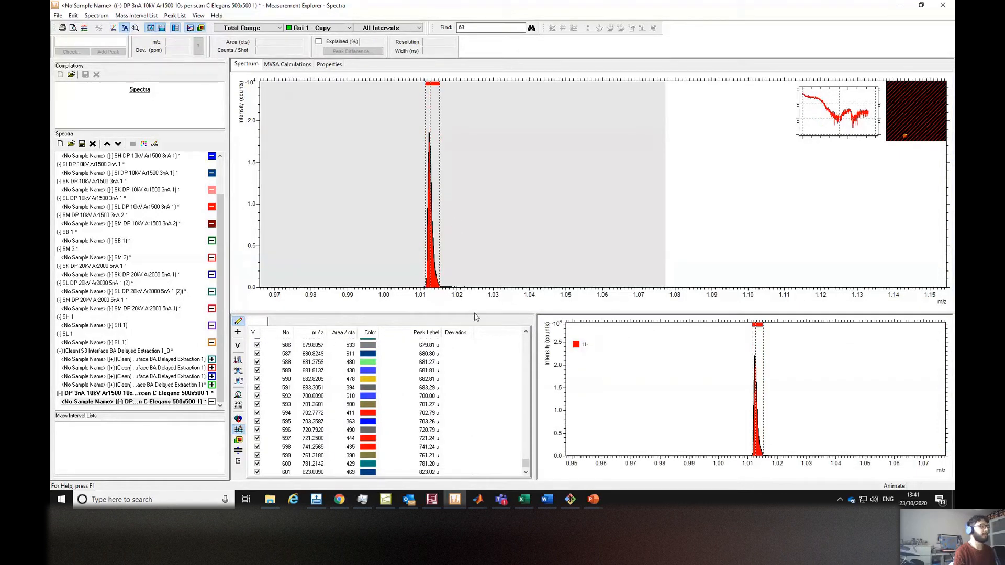
Sort and scroll the mass interval list by number, area and m/z to inspect the new H- interval.
drag(526, 464, 525, 468)
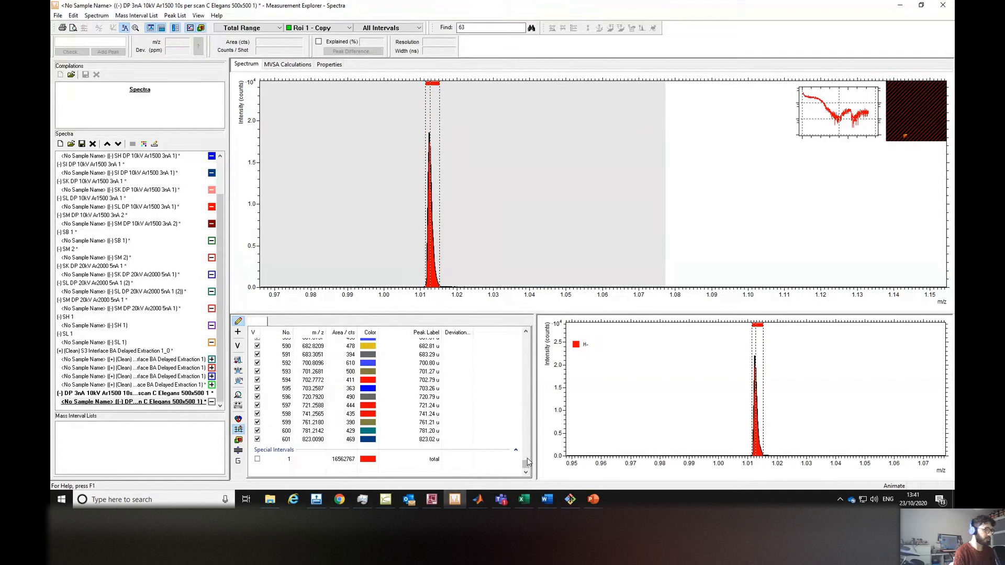
drag(526, 457, 534, 330)
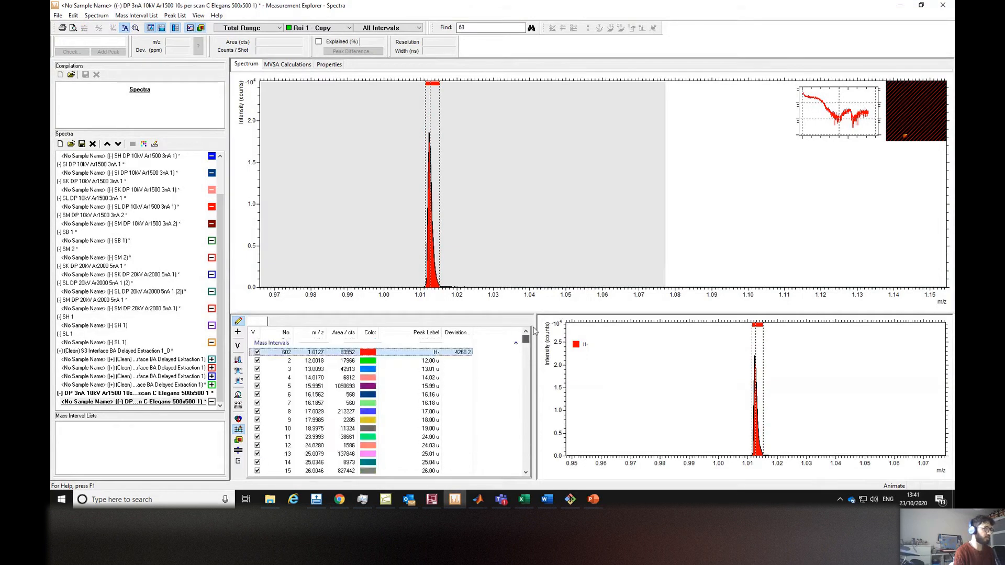
click(282, 334)
drag(527, 340, 526, 471)
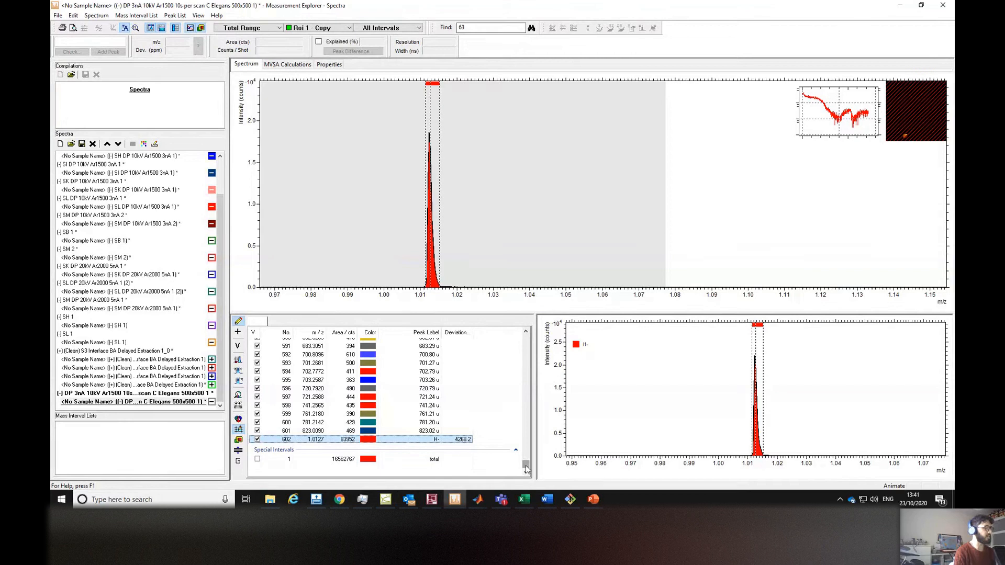
click(345, 333)
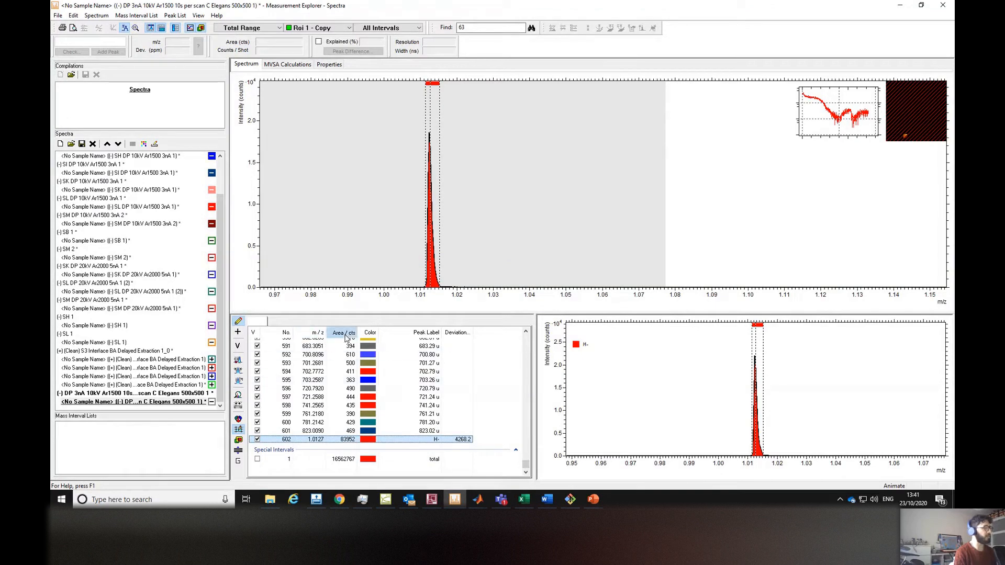
click(313, 334)
drag(526, 464, 521, 332)
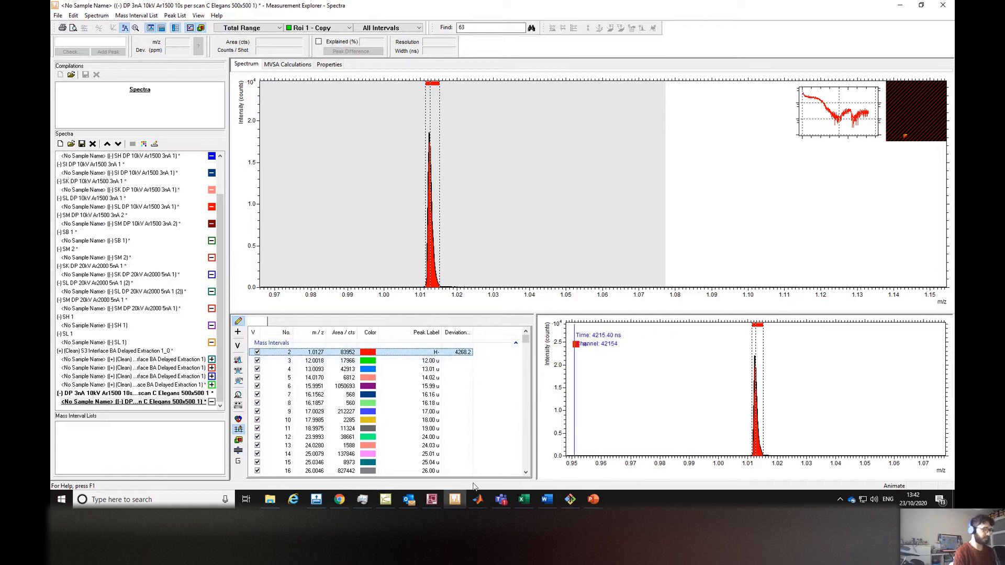
Open the example 2 NMF profile results and browse the spectra of endmembers 1 to 4.
click(477, 499)
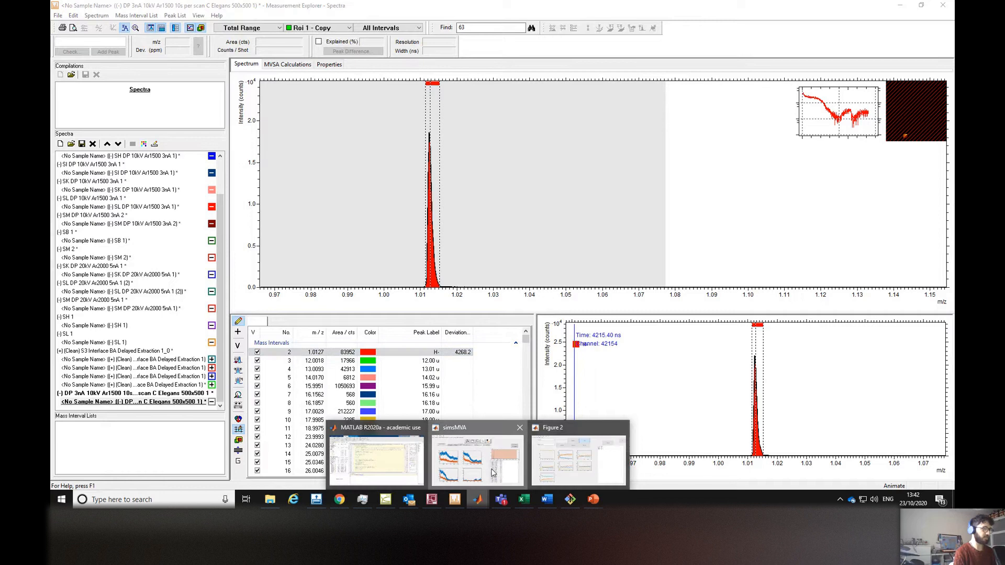
click(473, 455)
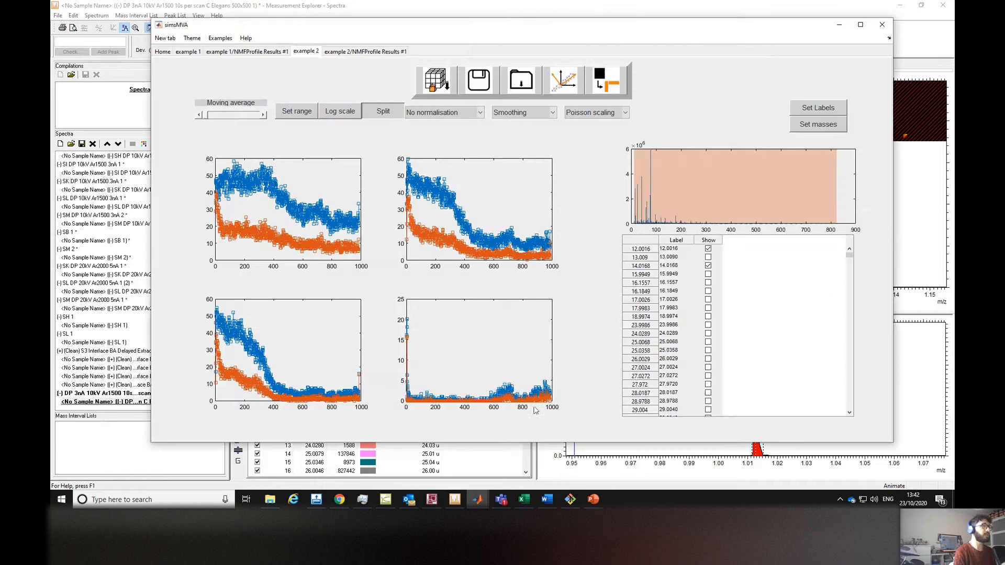
click(374, 52)
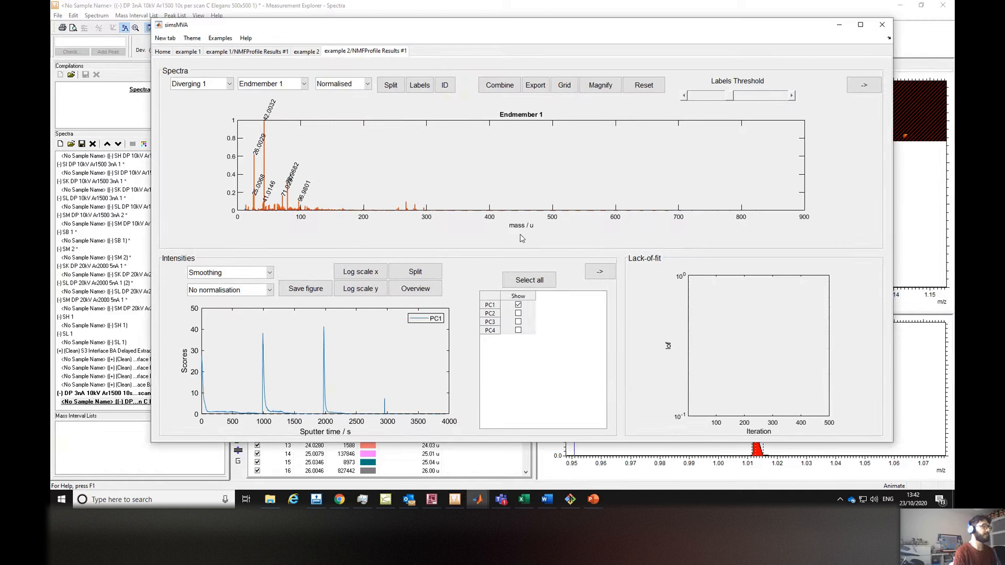
click(299, 85)
click(283, 102)
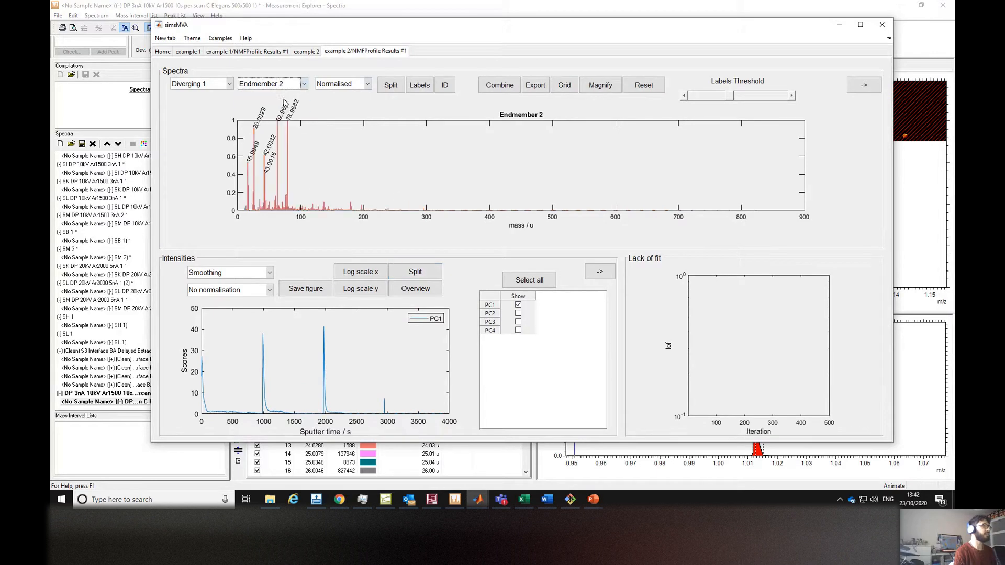
click(278, 89)
click(266, 116)
click(279, 88)
click(274, 128)
click(283, 88)
click(281, 97)
Pop the NMF scores plot out into a separate figure and show PC1 to PC4 together.
click(603, 278)
click(564, 71)
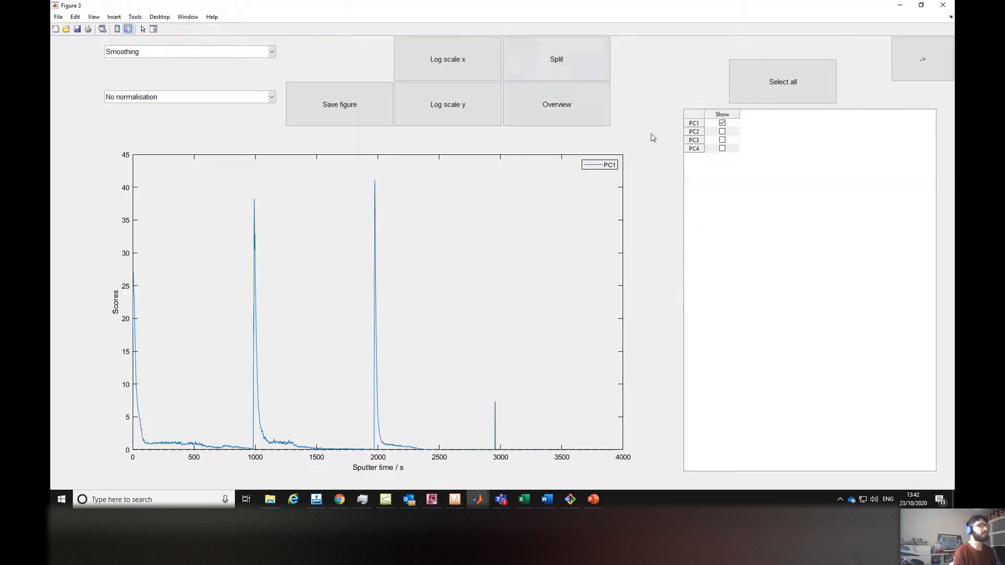
click(723, 131)
click(724, 140)
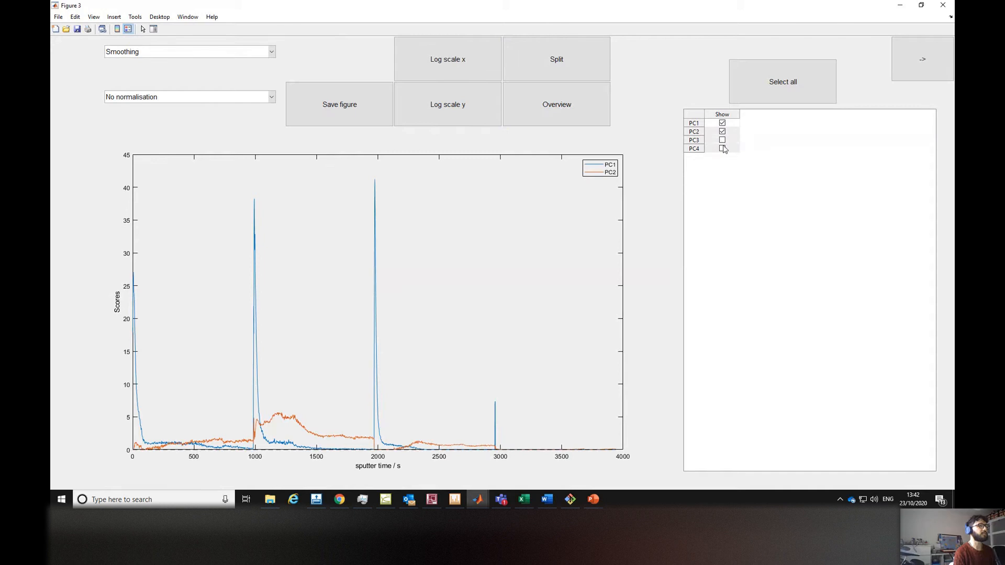
click(723, 149)
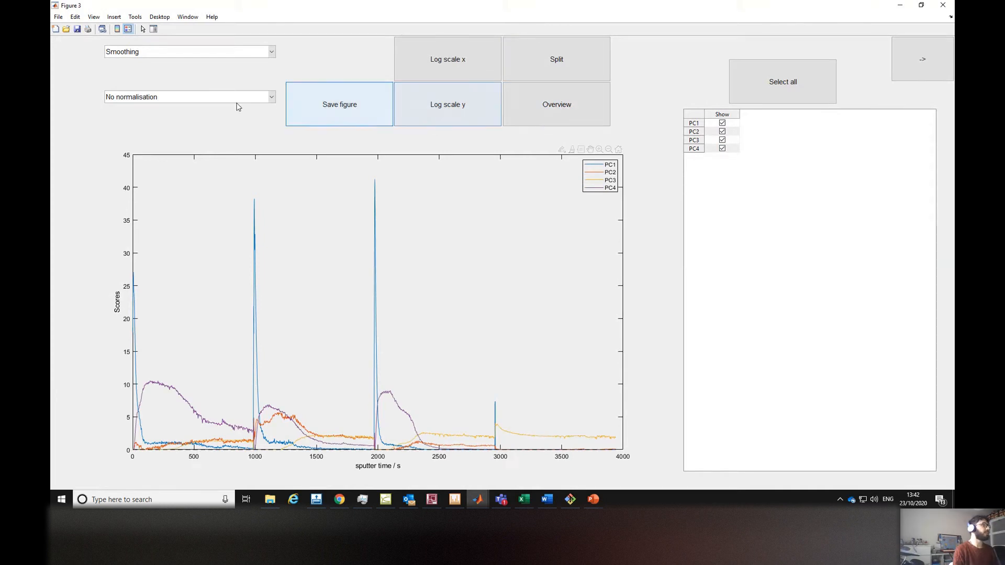
Set the pop-out NMF scores plot's normalisation to Normalise by sum.
click(204, 98)
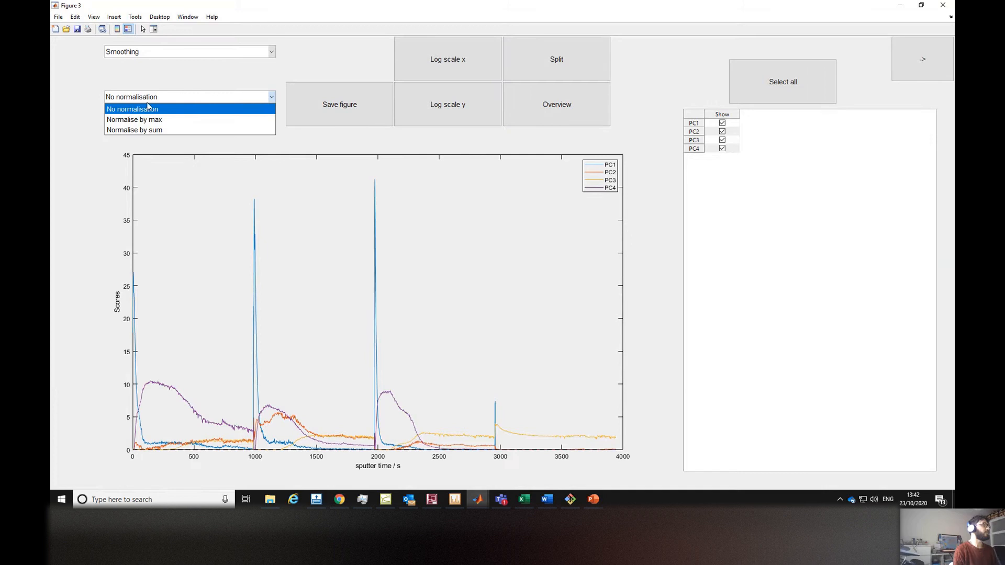
click(165, 131)
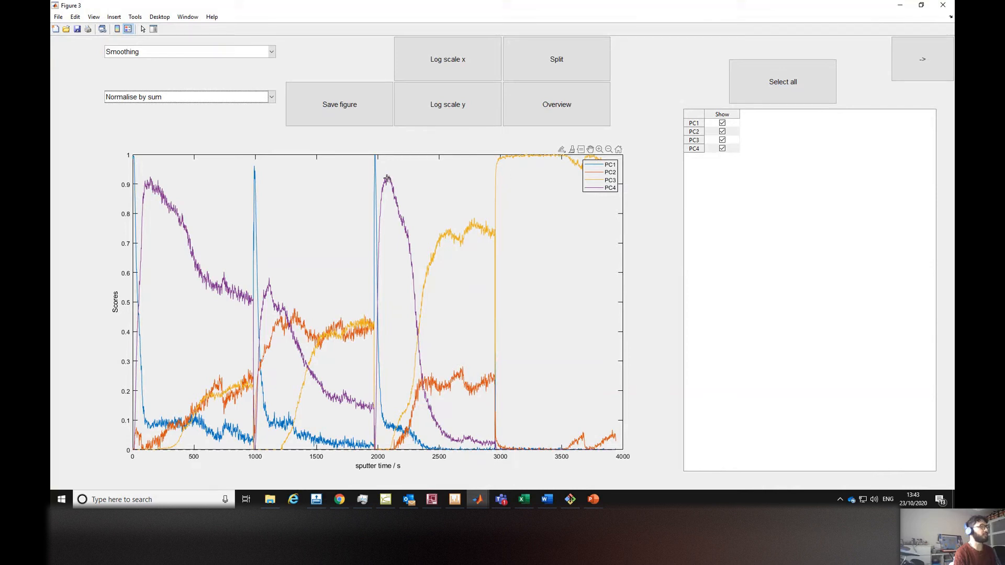
mouse_move(387, 179)
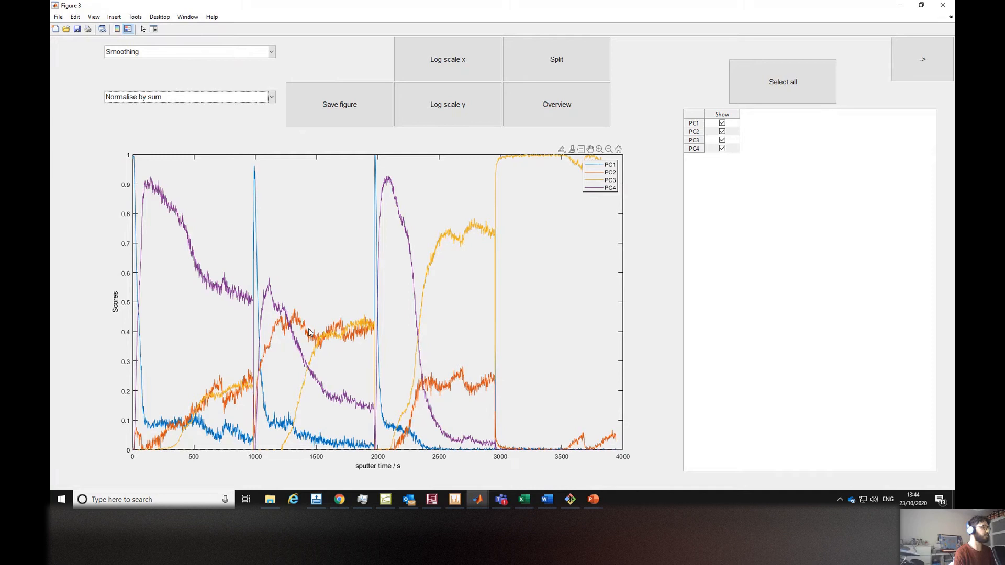
mouse_move(308, 329)
Minimise the scores figure and display the spectrum of Endmember 2 in the simsMVA results tab.
click(900, 5)
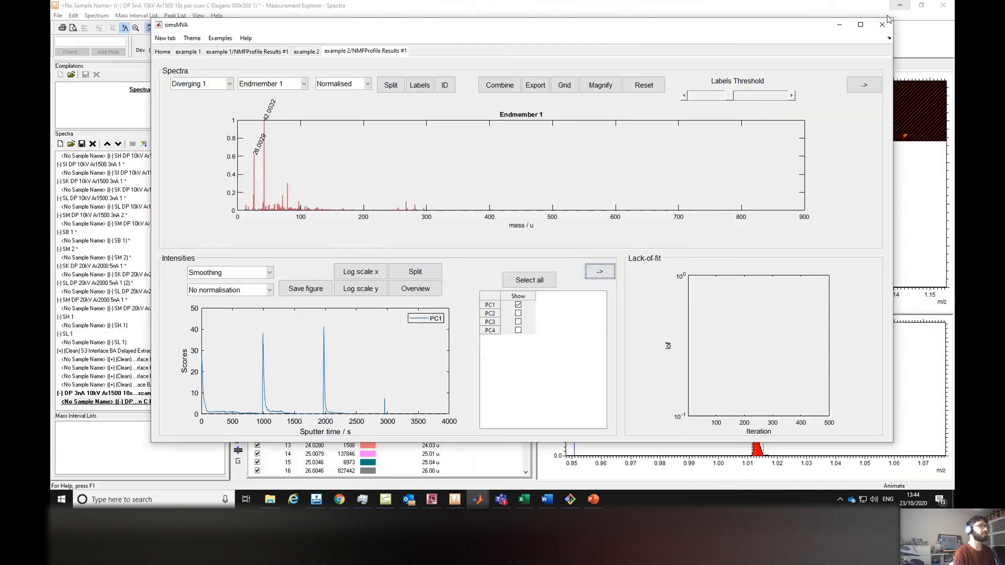
click(292, 85)
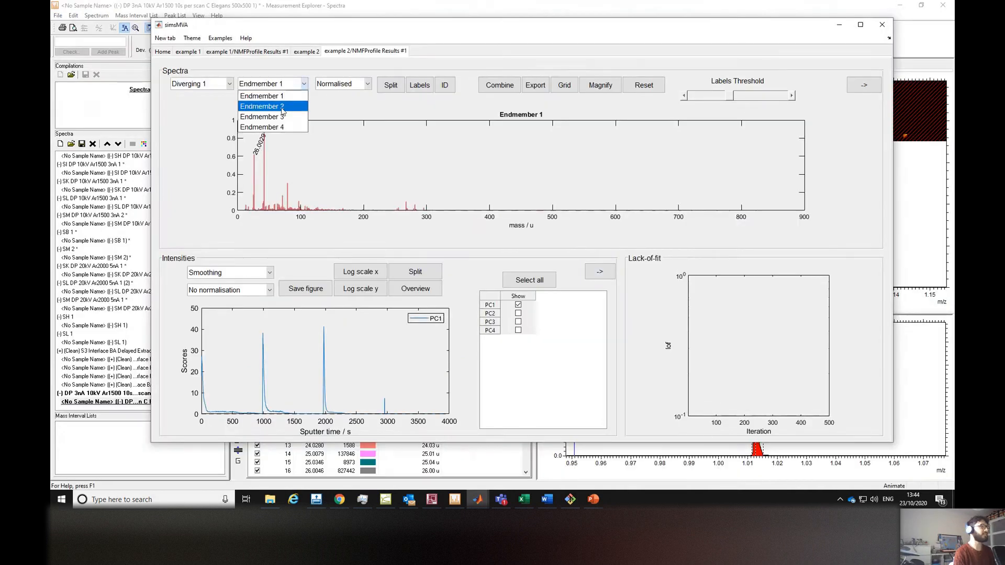
click(269, 103)
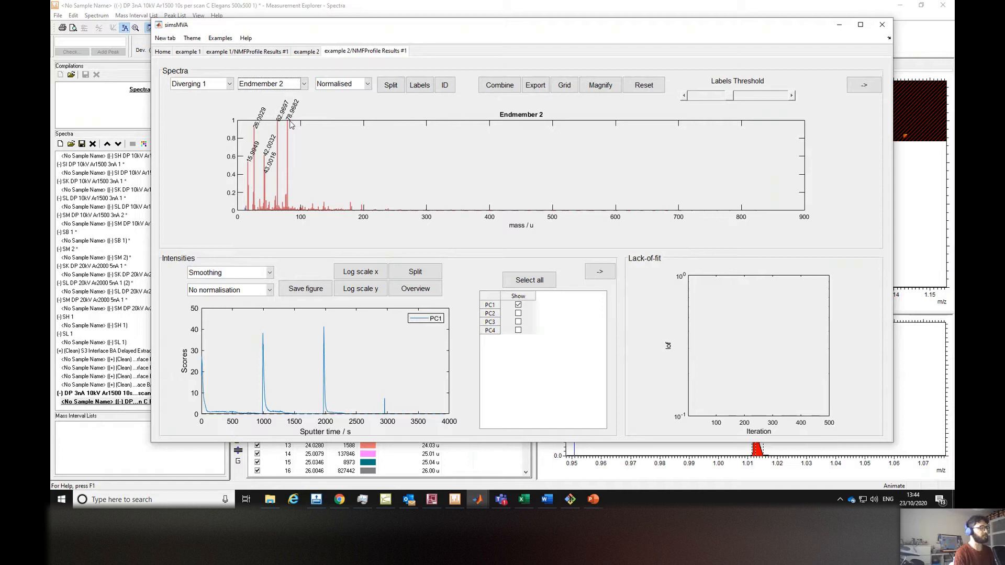
Return to the scores figure, restore it from maximised, resize it to a smaller window and minimise it again.
key(alt+Tab)
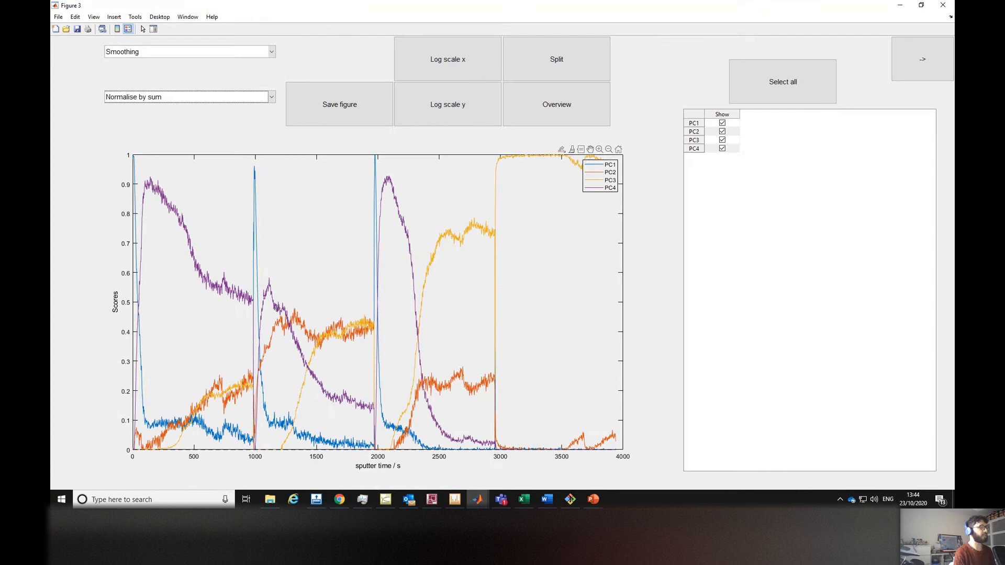
click(300, 321)
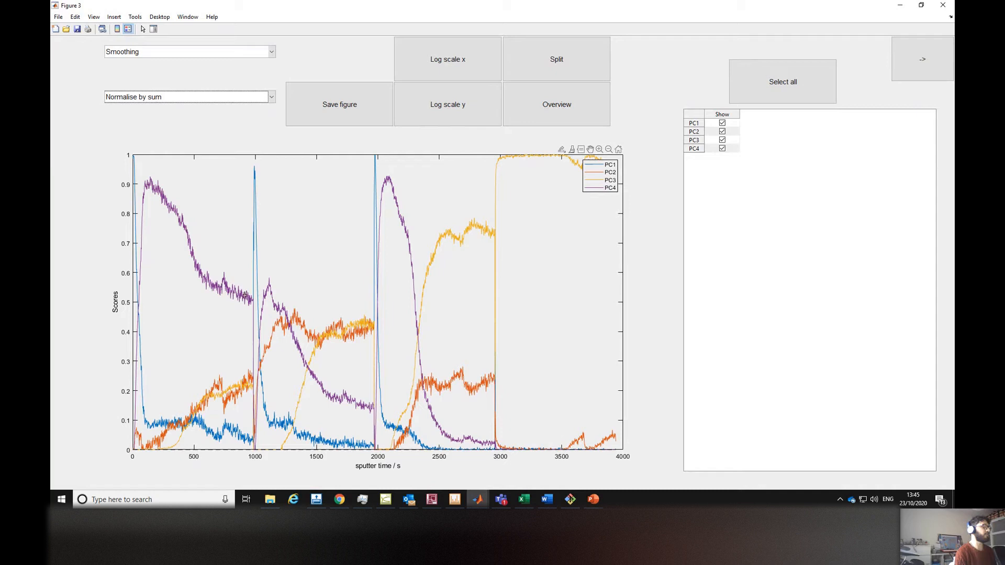
mouse_move(245, 295)
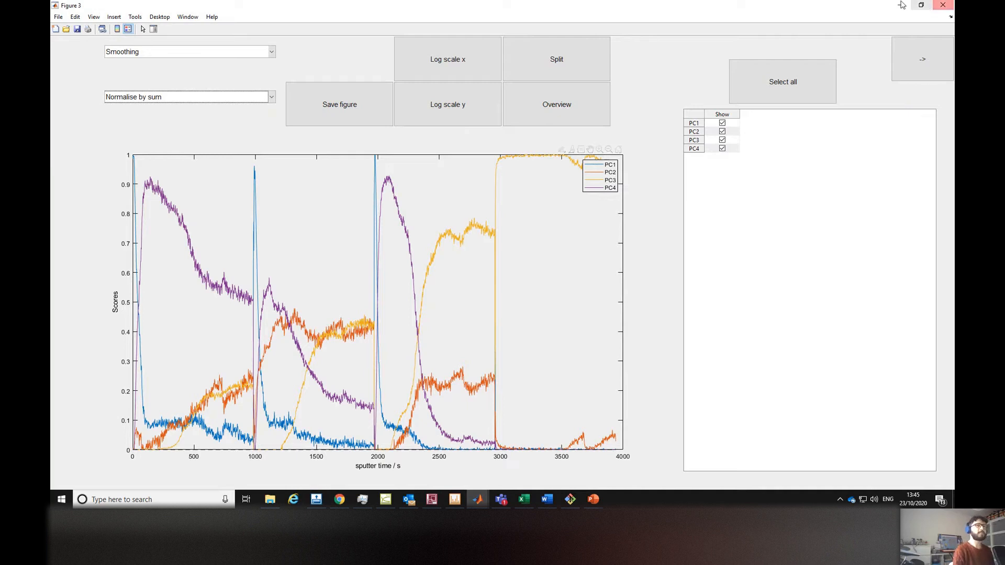
click(921, 6)
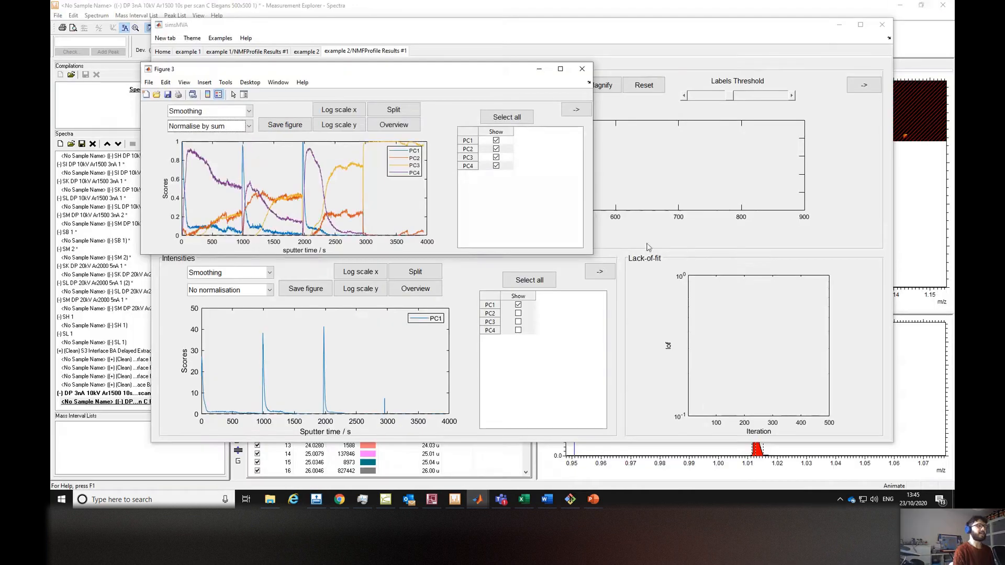
drag(604, 265, 745, 380)
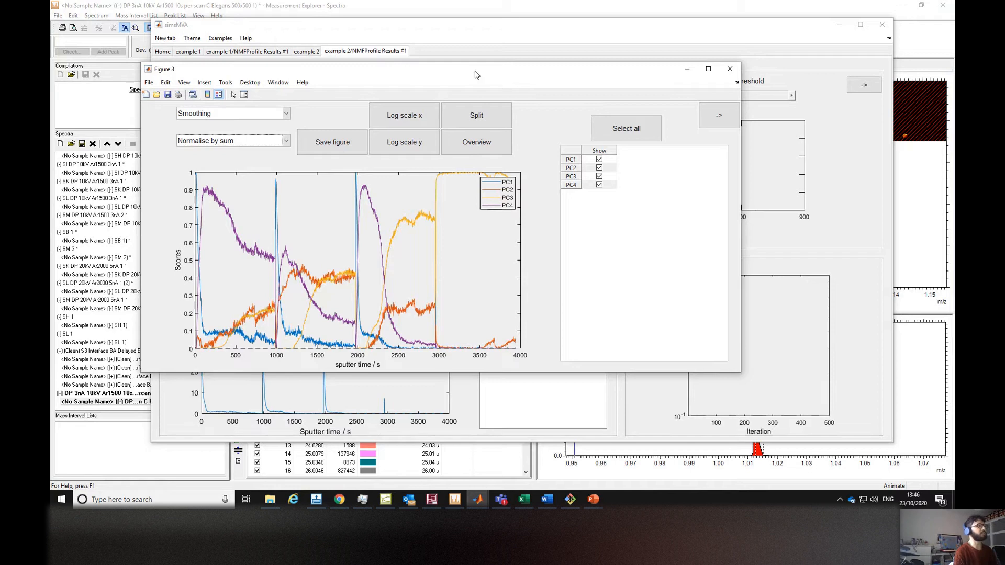
click(688, 69)
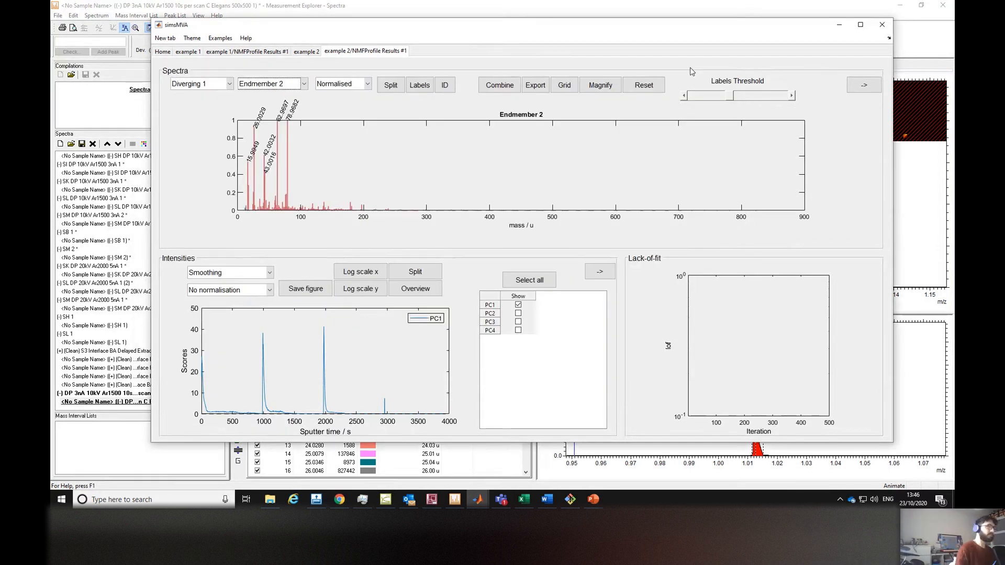
Minimise simsMVA and bring the scores figure back over Measurement Explorer, moving it up the screen.
click(839, 24)
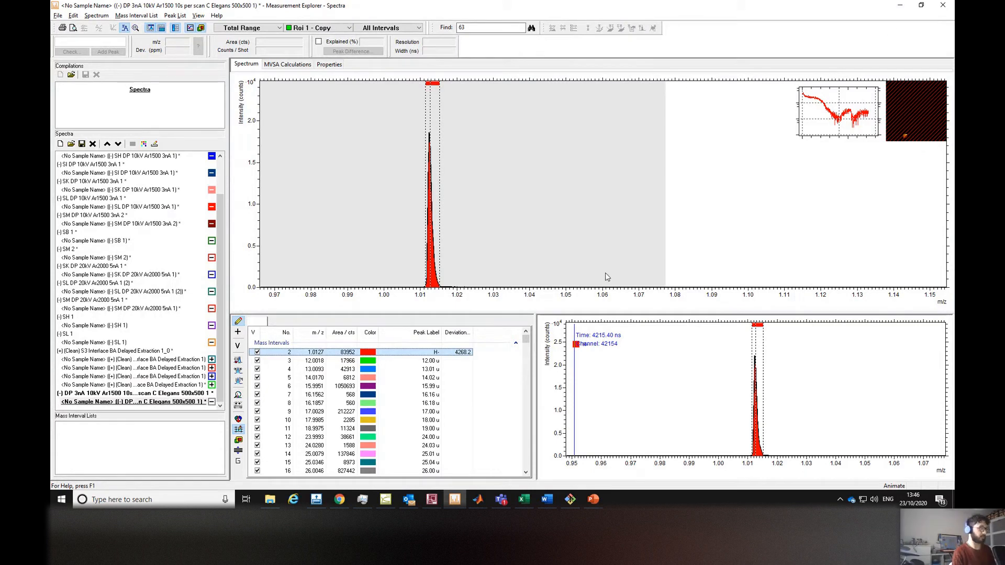
key(super+Tab)
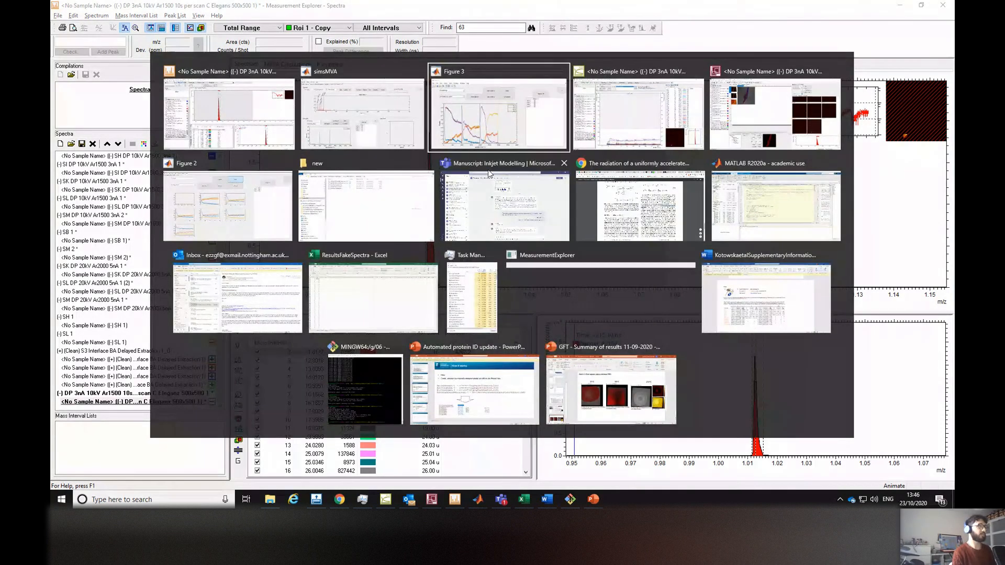
click(563, 95)
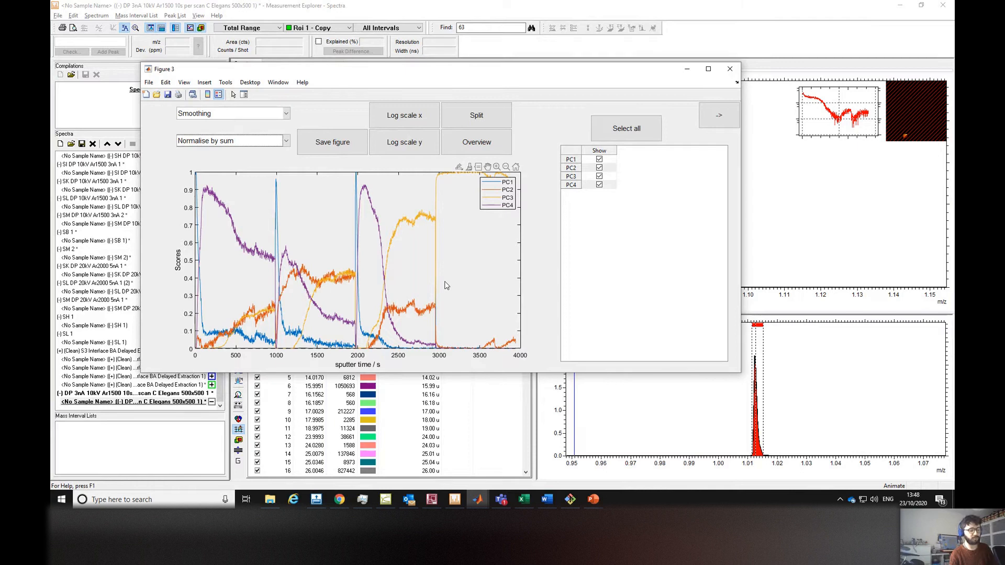
click(382, 502)
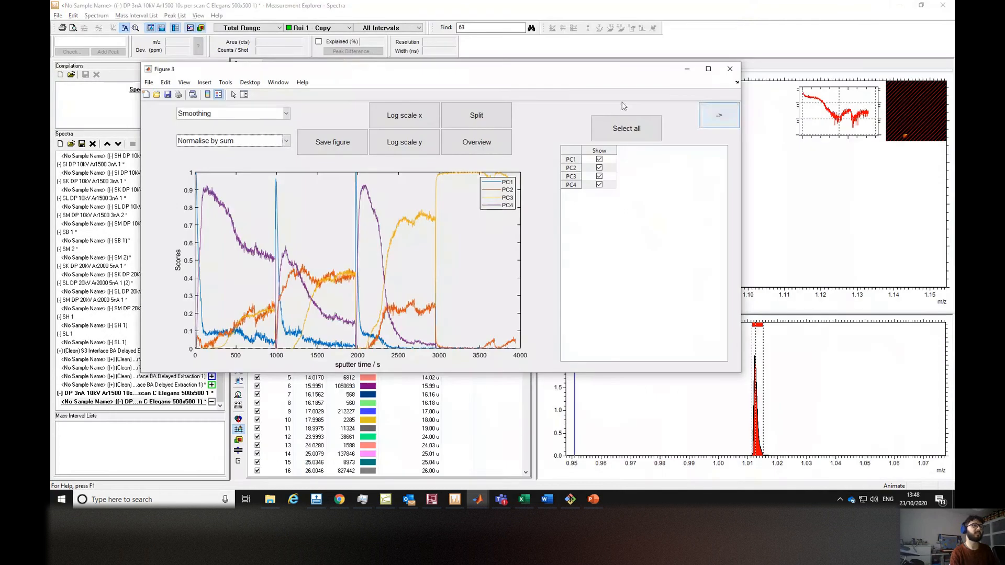
drag(623, 69, 644, 55)
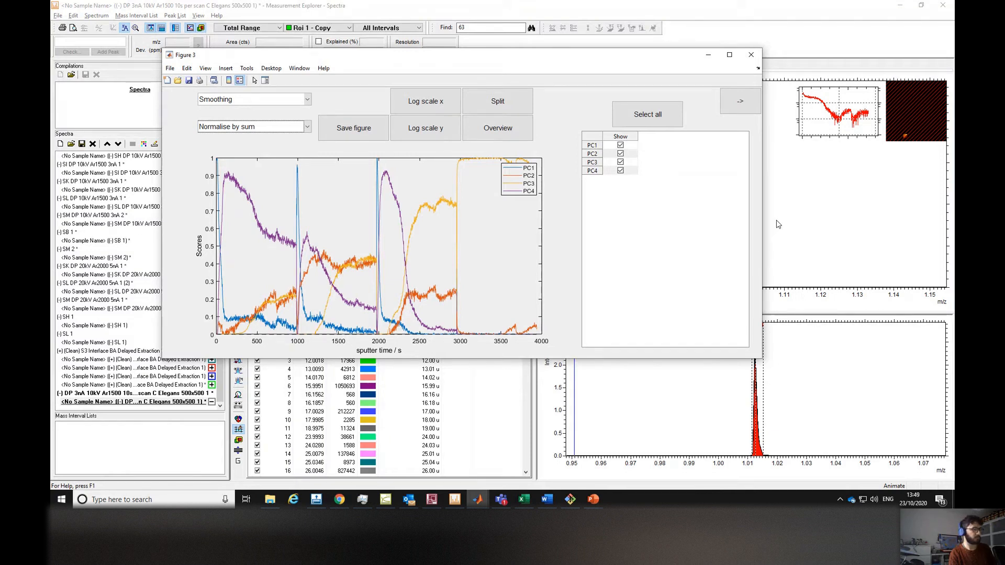
Switch between Measurement Explorer's windows to reach the Images window.
mouse_move(433, 502)
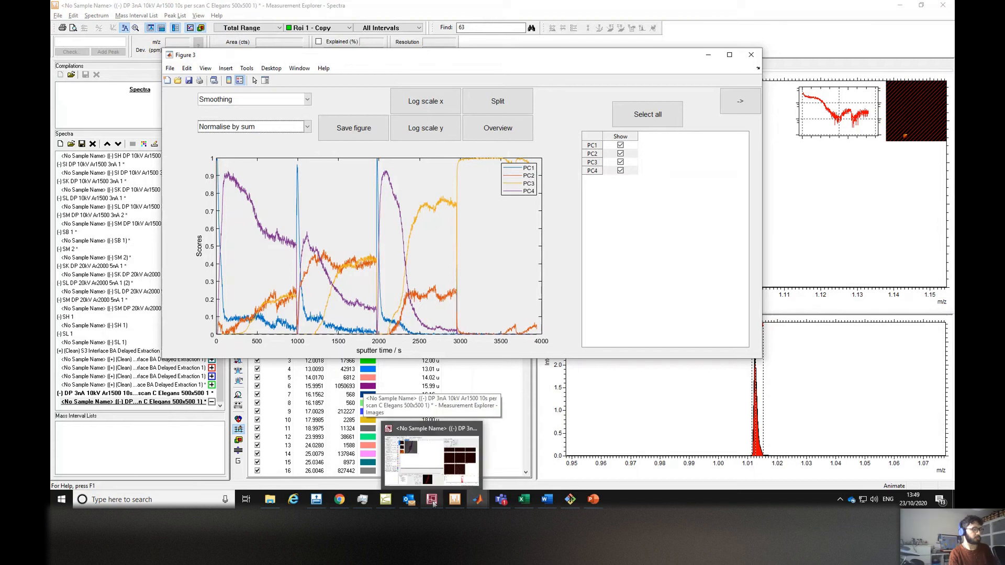
click(433, 501)
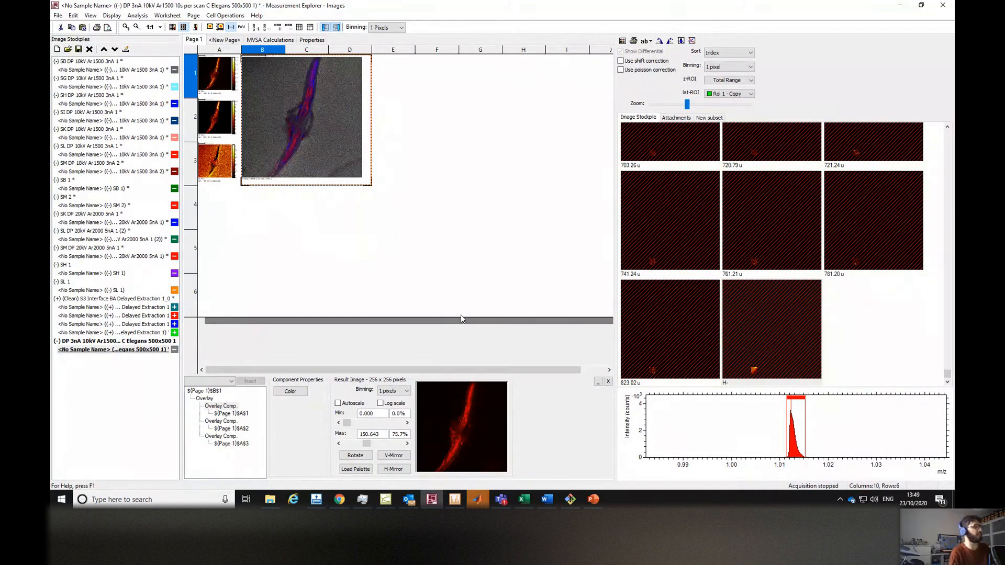
click(386, 500)
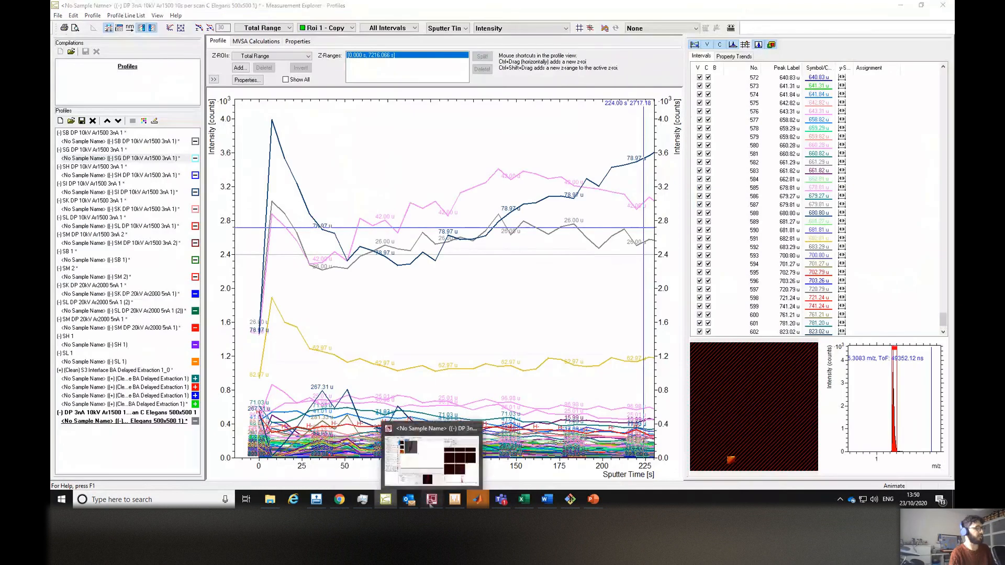
click(432, 501)
click(452, 502)
click(432, 500)
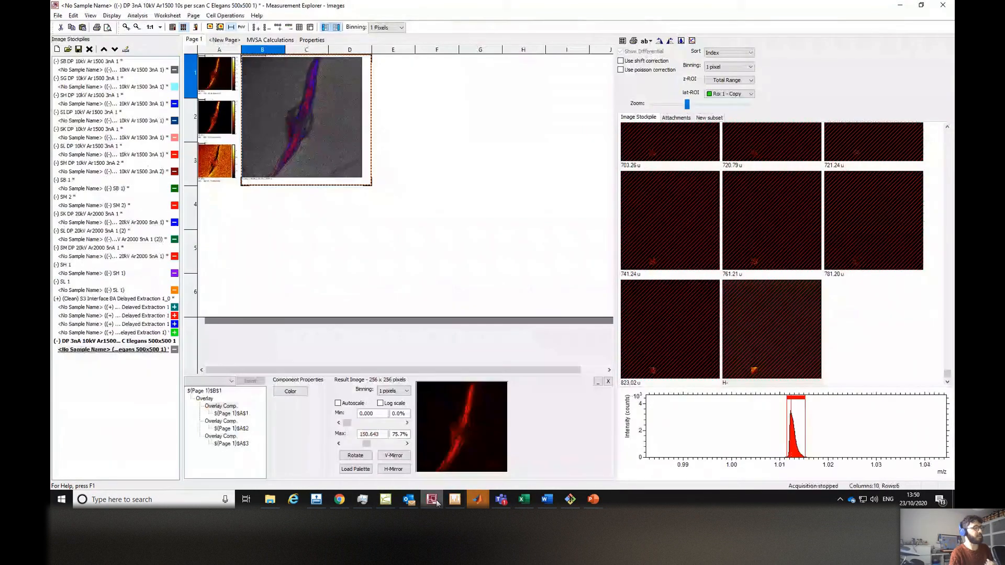
Open the 3D Reconstruction dialog and load the 14.02 u mass interval.
click(137, 16)
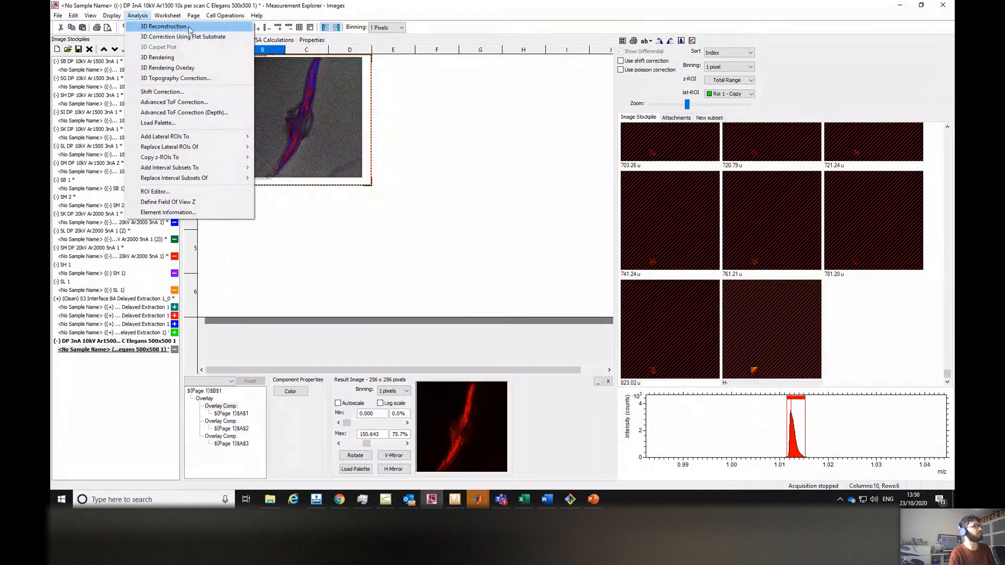
click(189, 26)
click(389, 172)
click(344, 241)
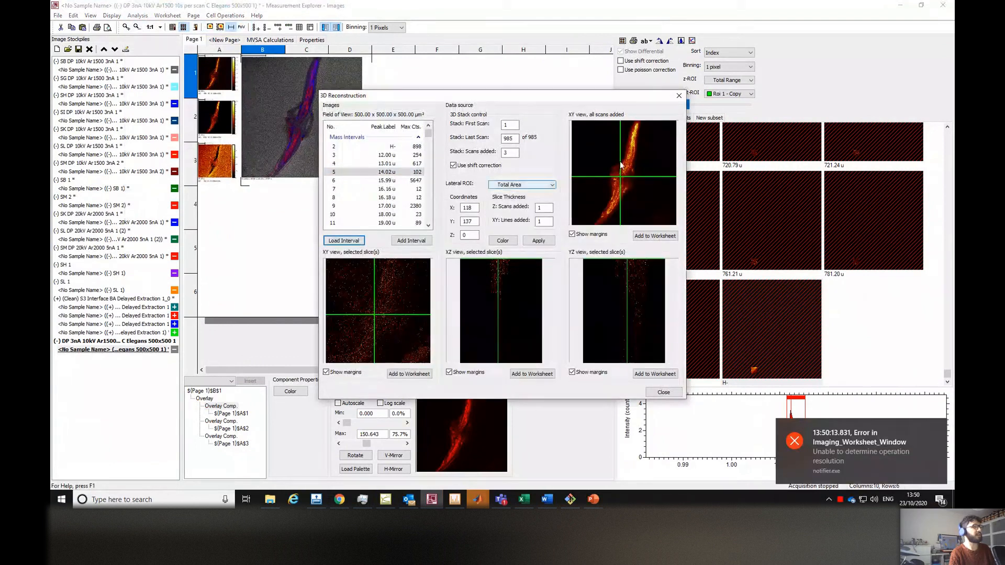
Place the slice crosshair at several points along the worm in the XY all-scans view and move the dialog up.
click(629, 155)
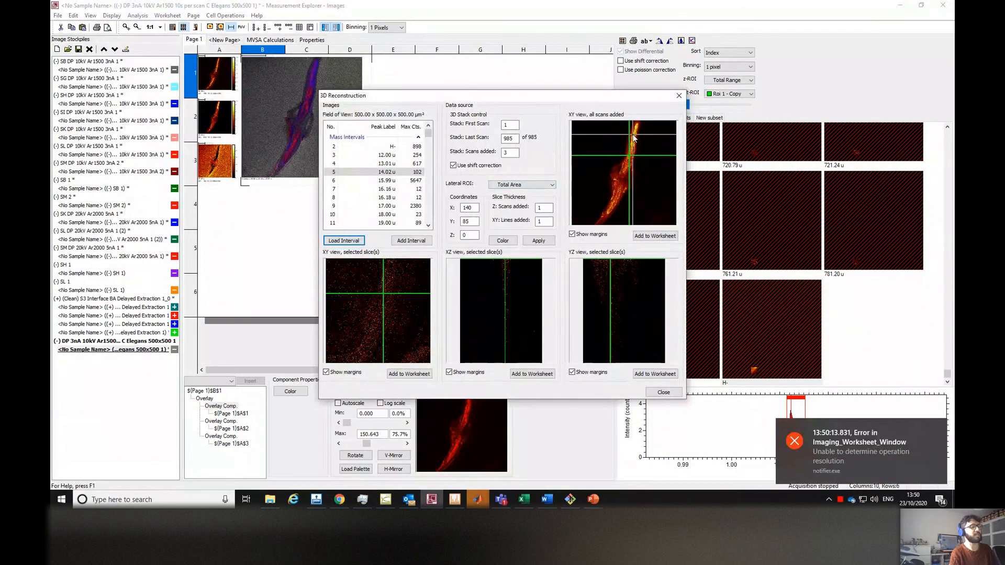
click(635, 137)
click(638, 209)
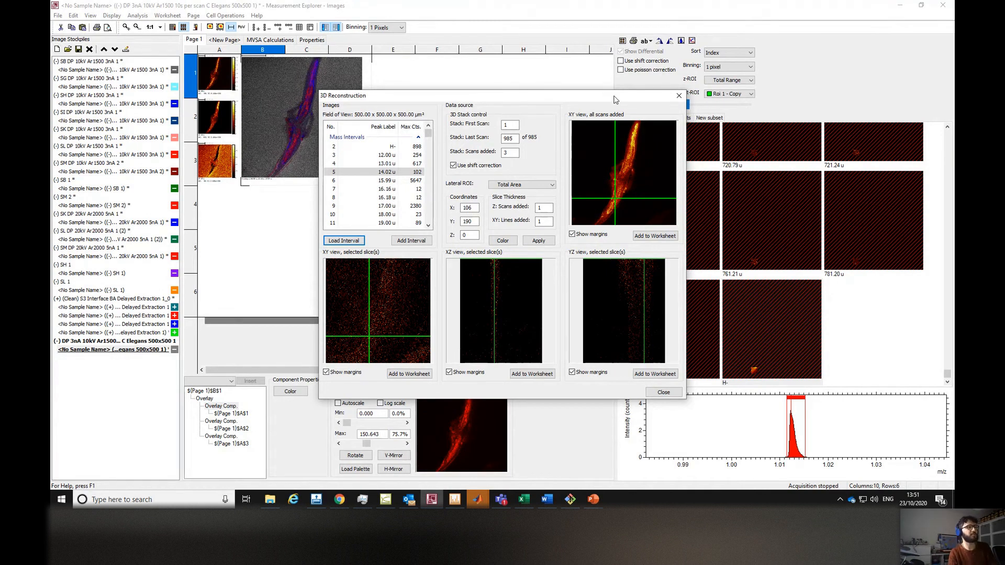
drag(619, 95, 649, 55)
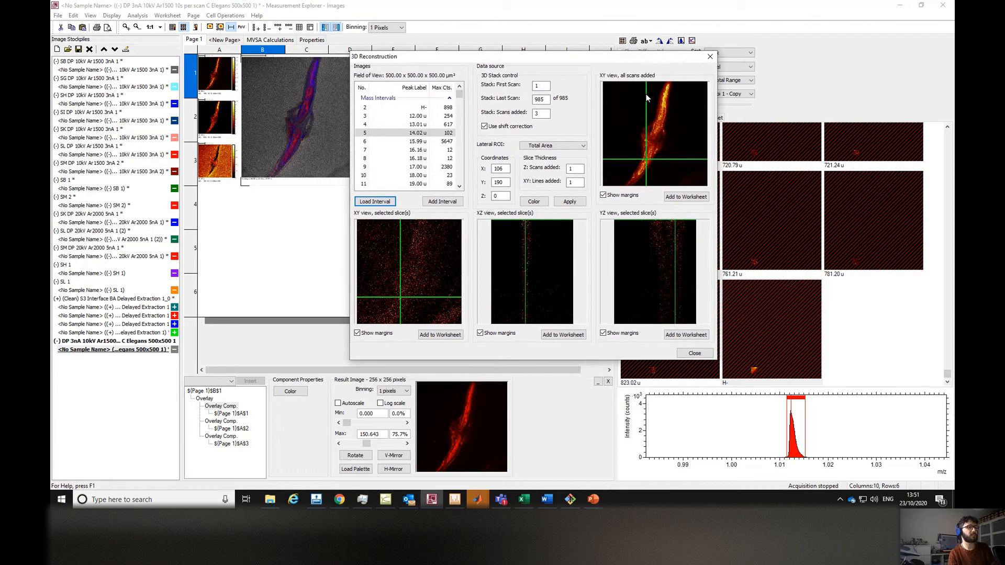